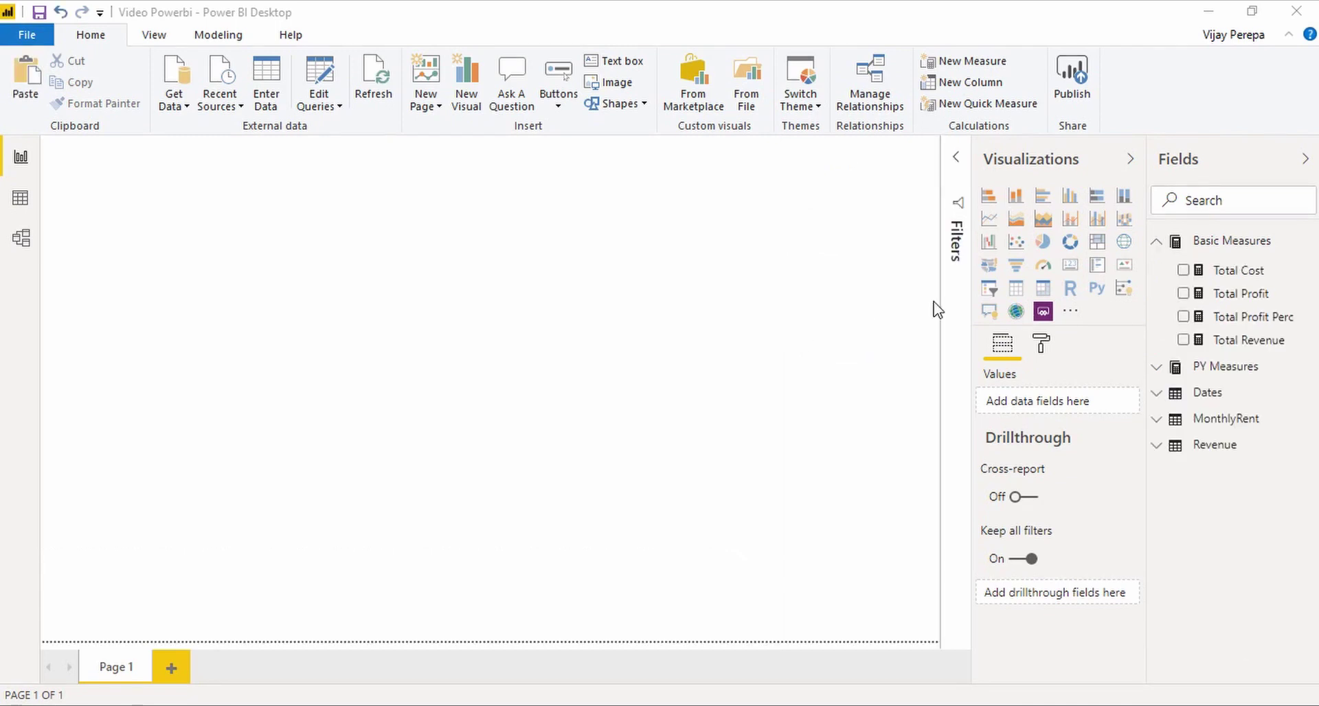
Step: Add a small card visual near the upper-left of the report page and show the Total Revenue measure in it
left_click(1069, 264)
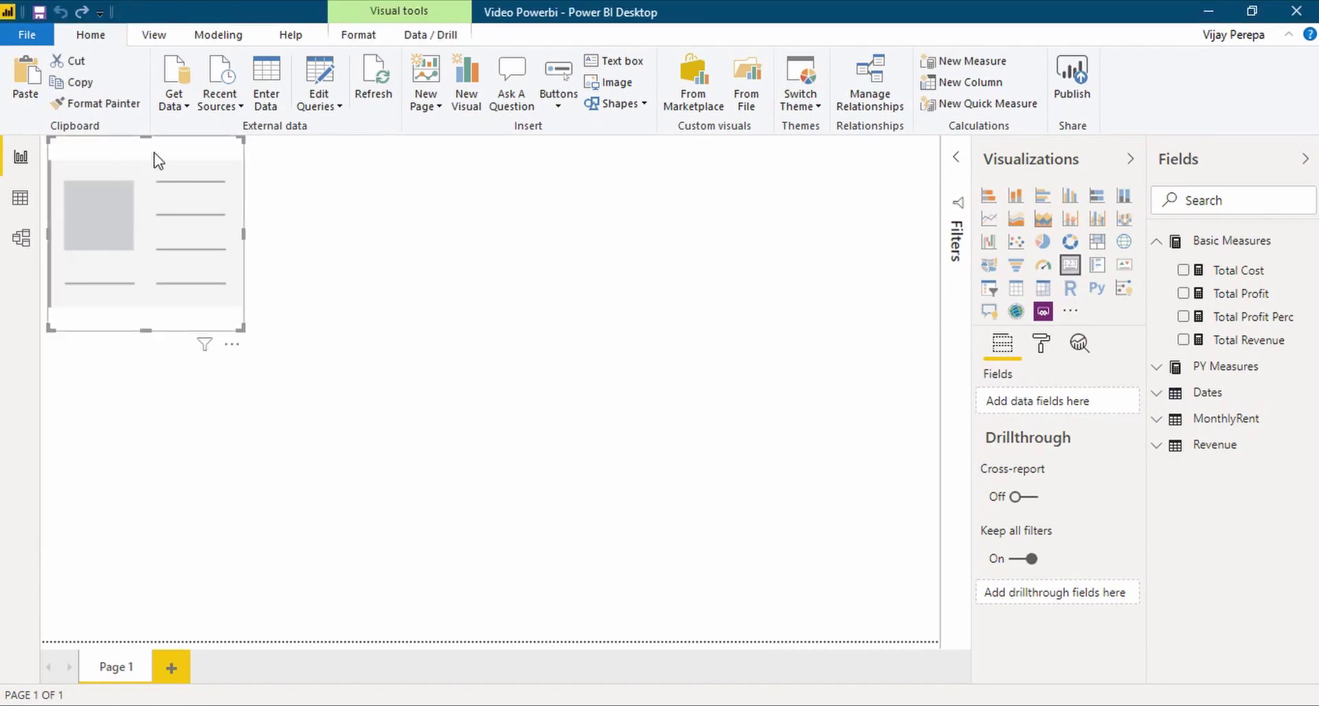
left_click_drag(145, 137, 146, 209)
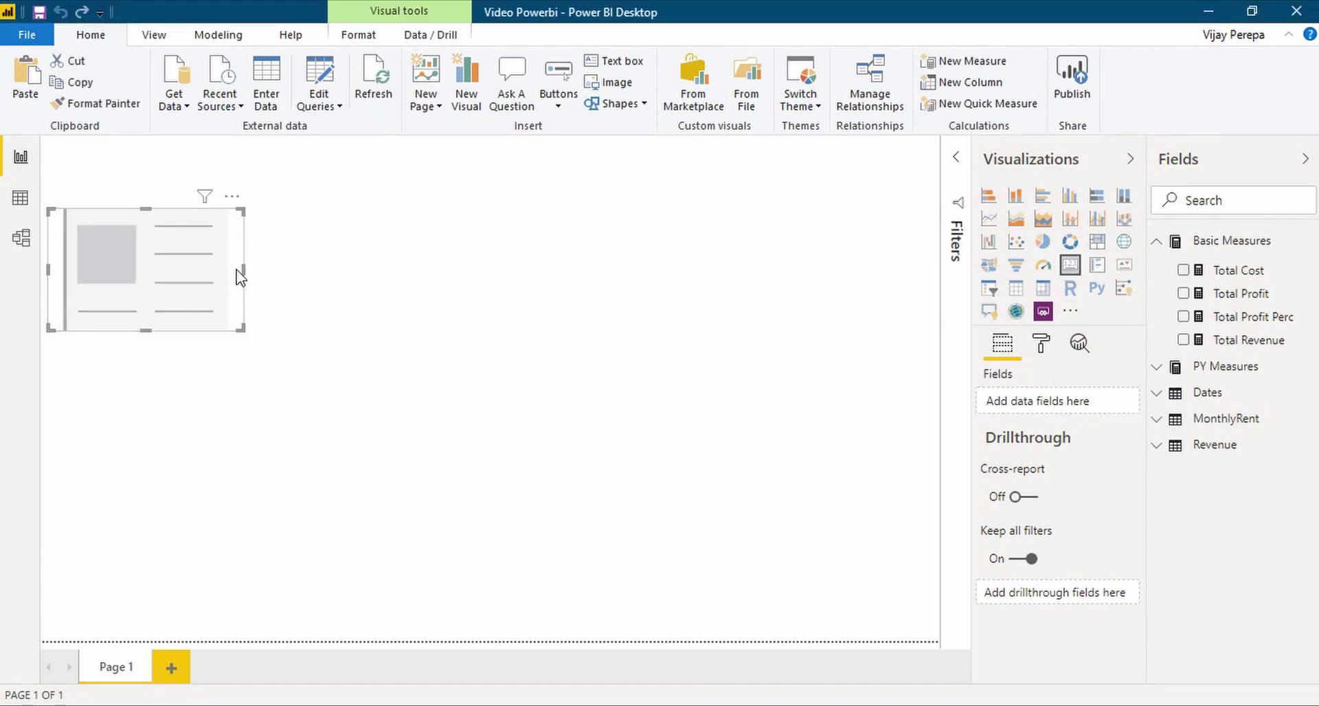
left_click_drag(242, 269, 191, 272)
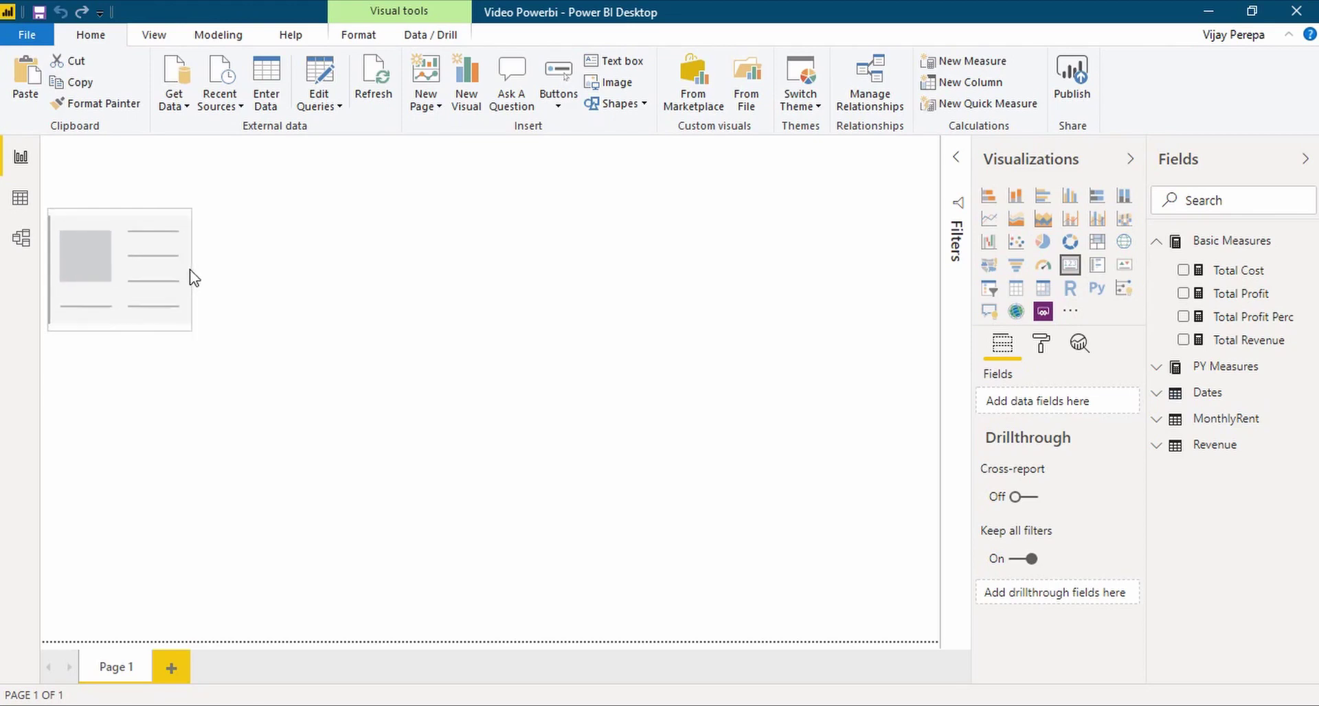
left_click_drag(187, 323, 158, 285)
left_click_drag(1248, 340, 126, 262)
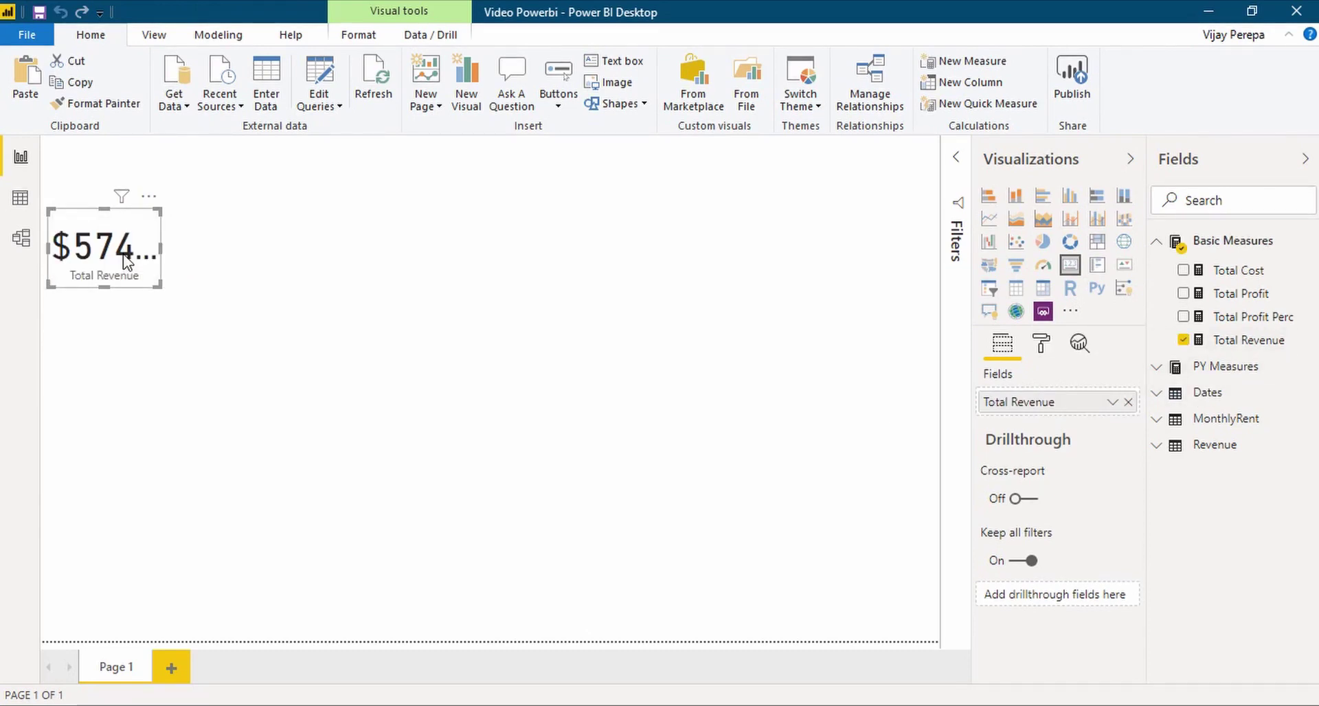
Step: Set the Total Revenue card's data label text size to 30 pt
left_click(1042, 344)
left_click(1033, 417)
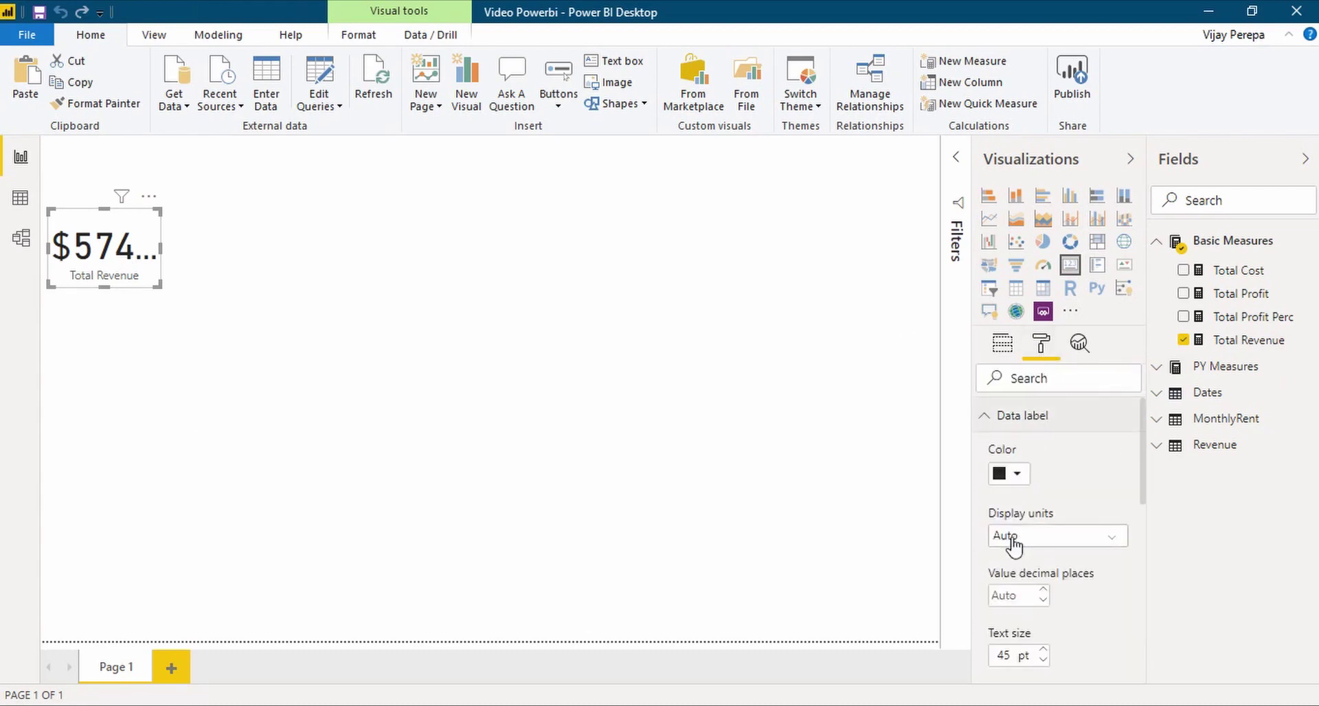
double_click(1005, 655)
type("30")
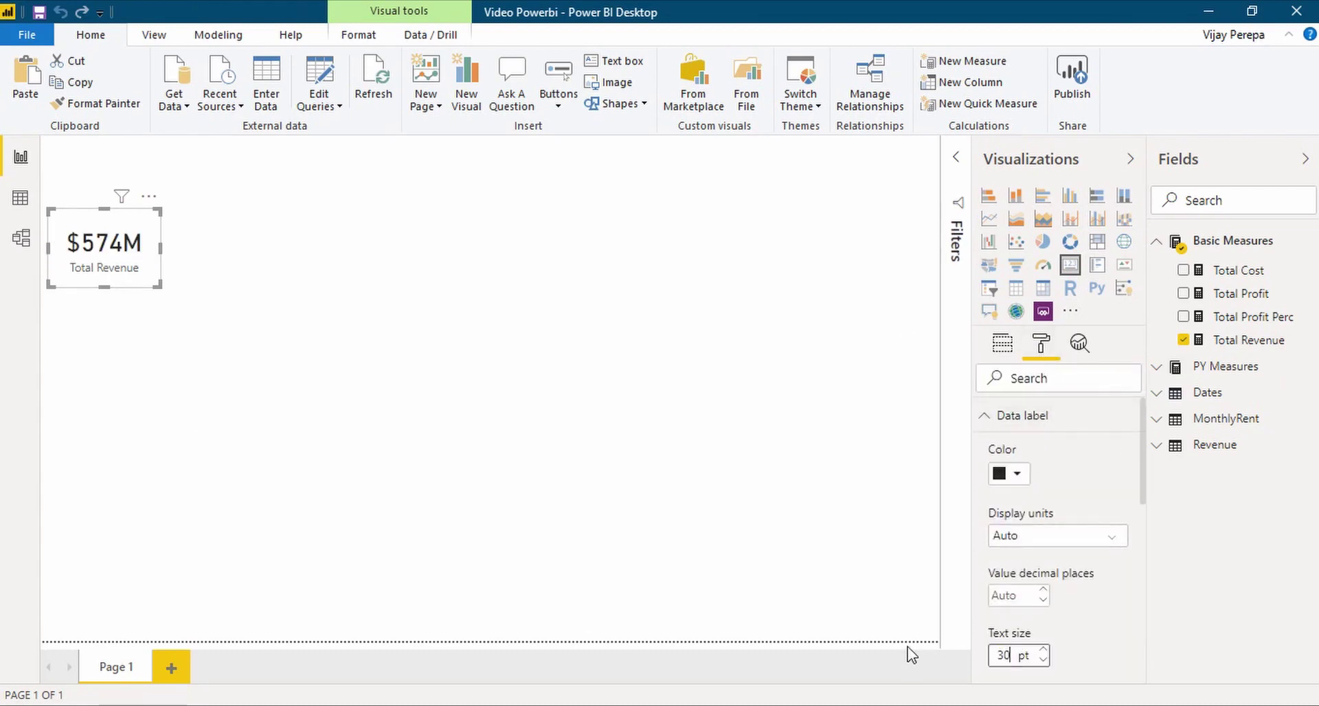
Step: Set the Total Revenue card's category label text size to 18 pt and turn on the card's border
left_click(991, 422)
left_click(1010, 457)
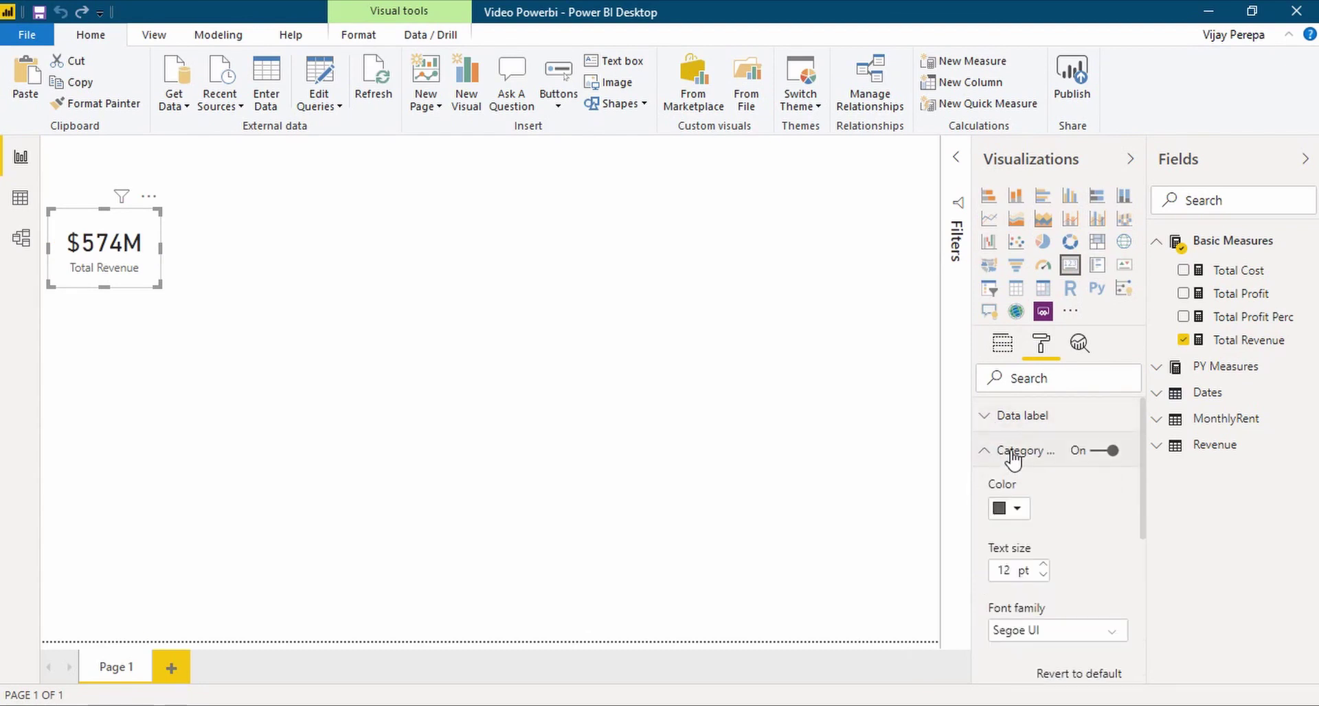
double_click(1020, 570)
type("18")
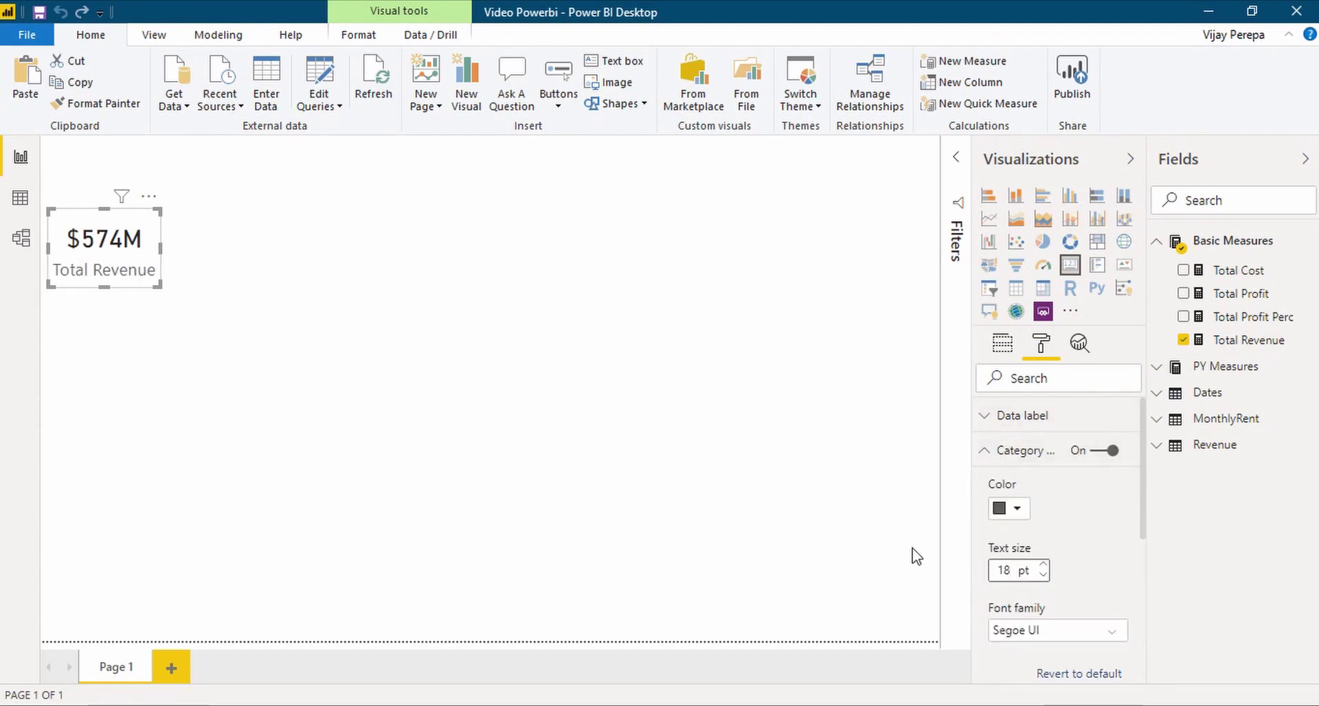
left_click(985, 463)
left_click(1103, 660)
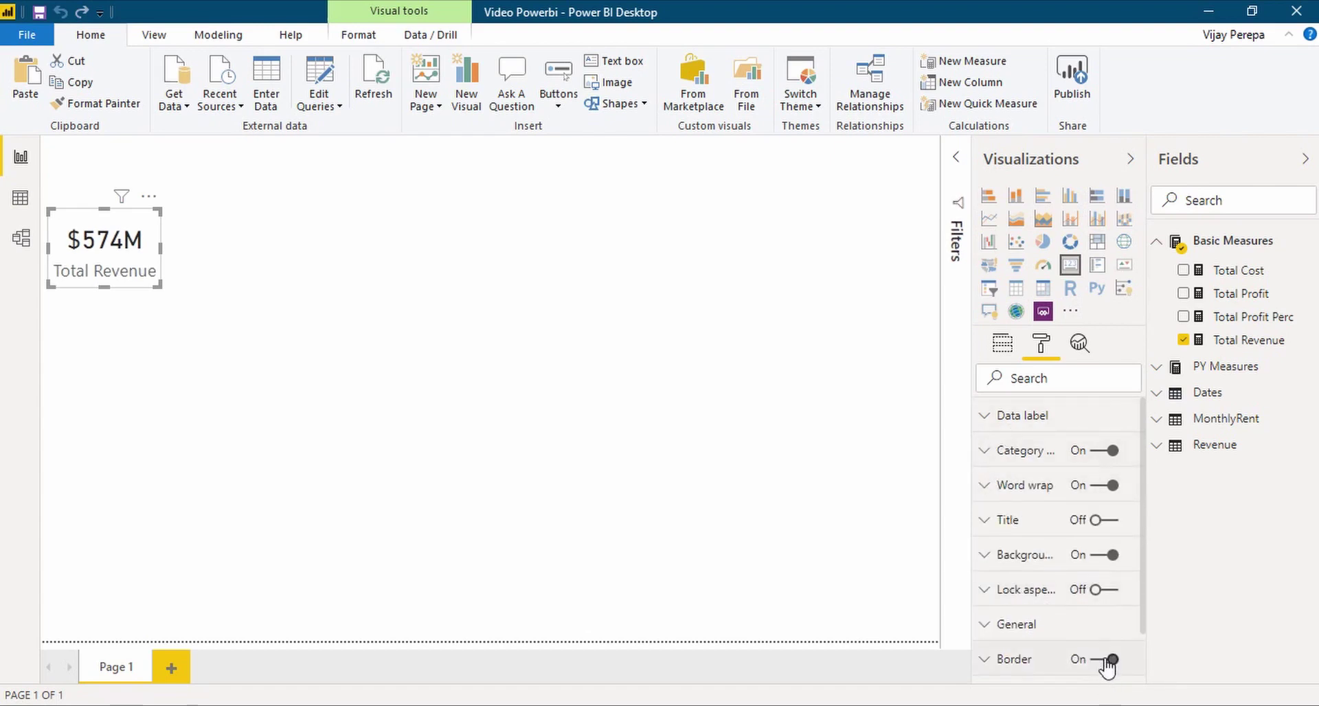
left_click(470, 457)
Step: Duplicate the Total Revenue card, place the copy beside it and replace its measure with Total Cost
left_click(154, 282)
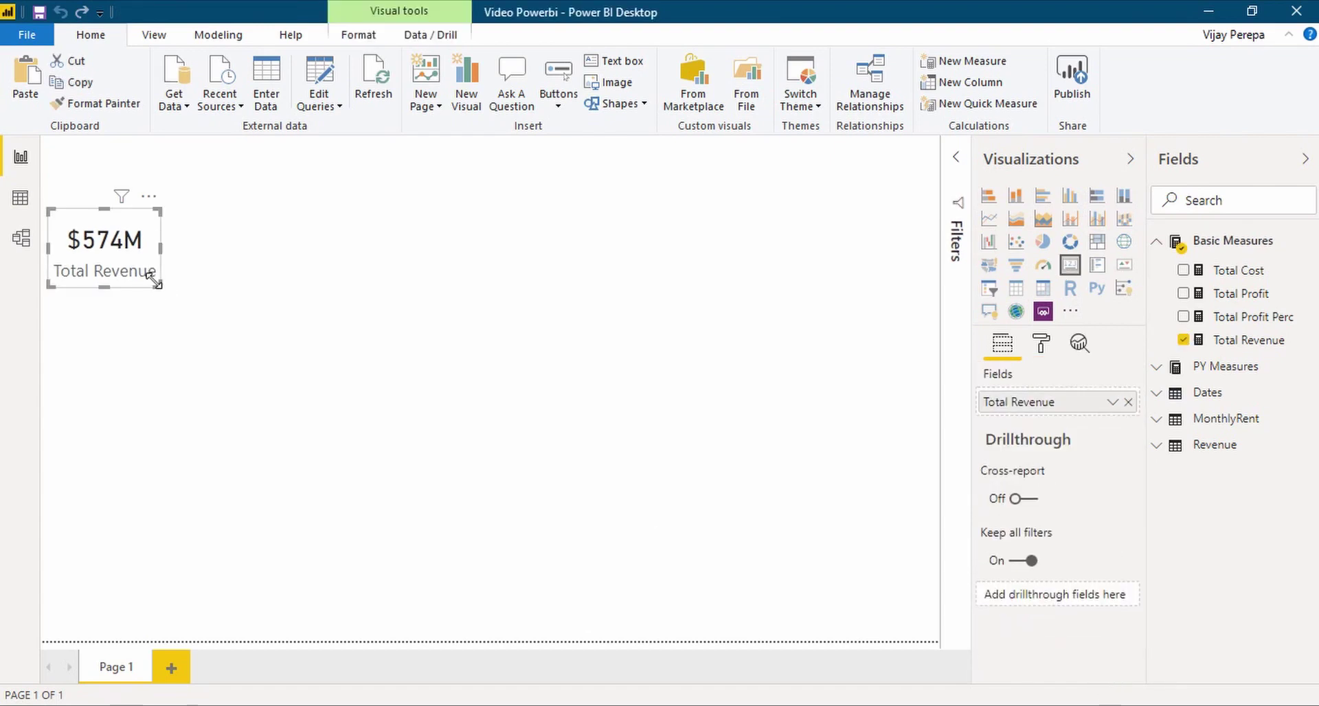
left_click_drag(155, 283, 253, 258)
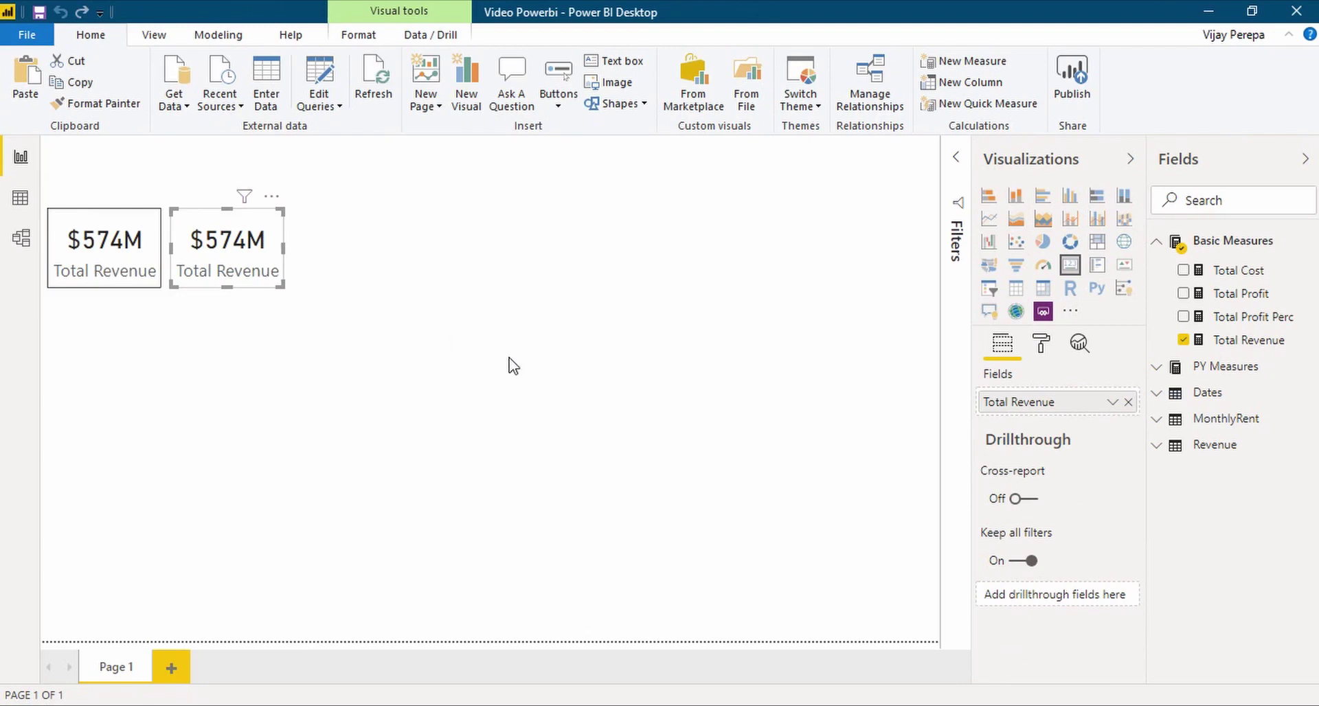
left_click_drag(1242, 272, 1075, 416)
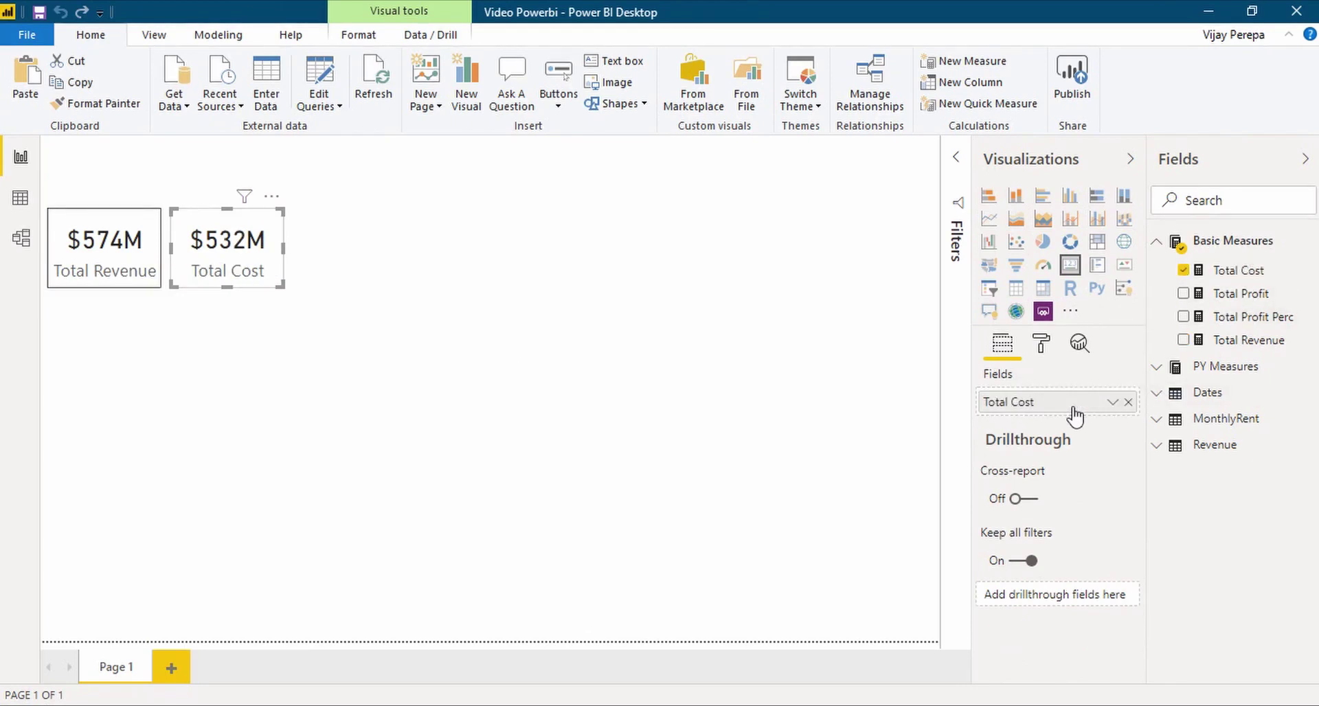
Step: Duplicate the Total Cost card, place the copy beside it and replace its measure with Total Profit
left_click_drag(220, 264, 341, 260)
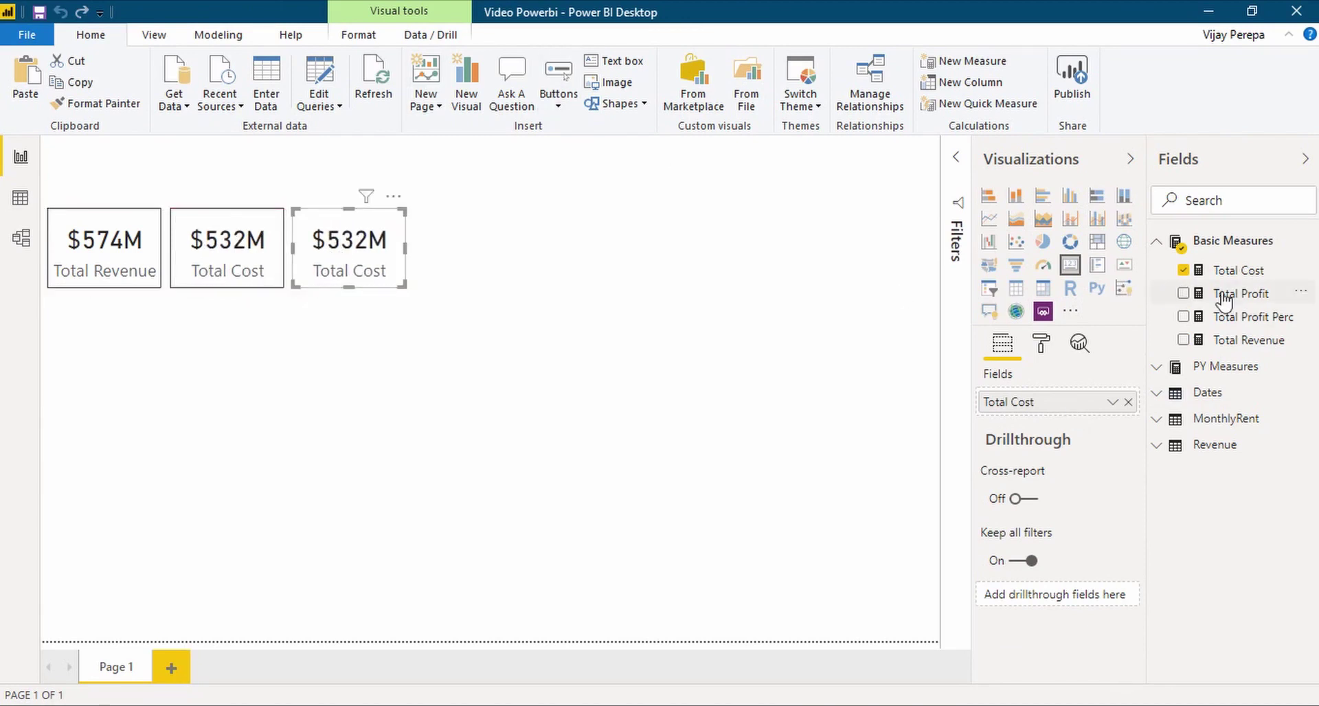
left_click_drag(1226, 295, 1061, 419)
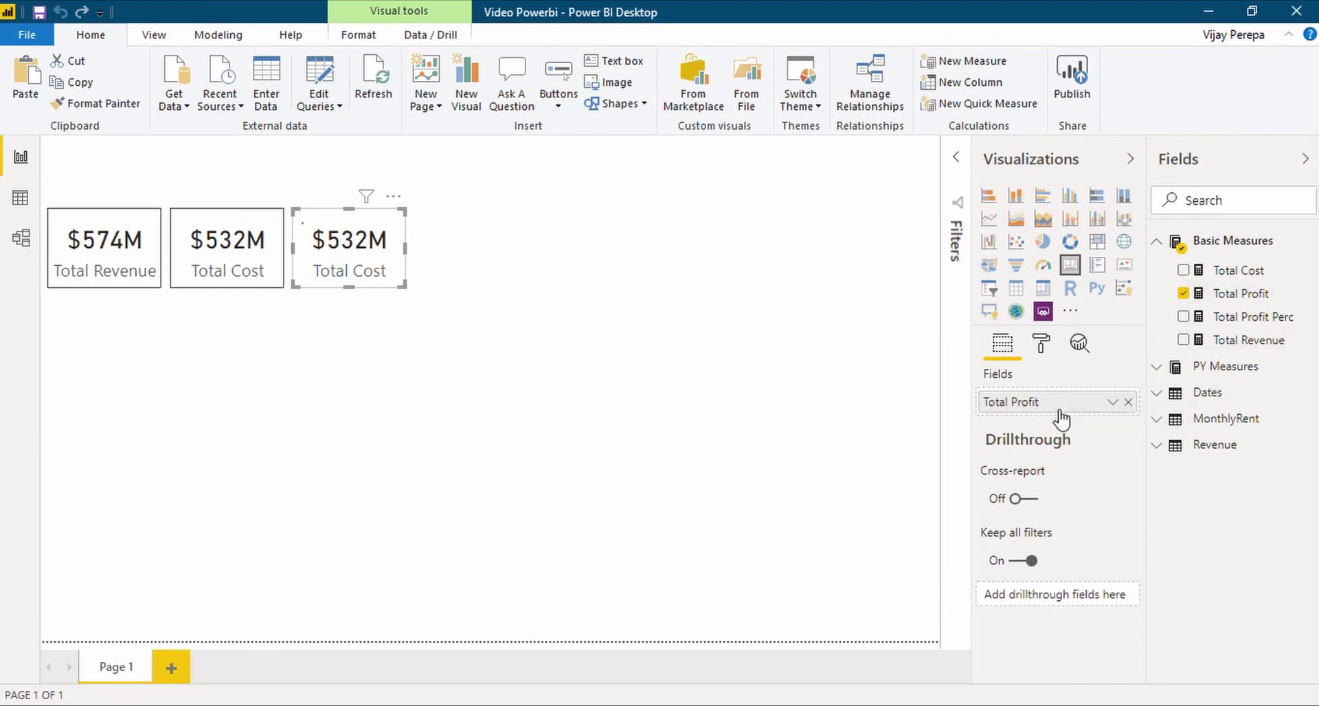
left_click(381, 323)
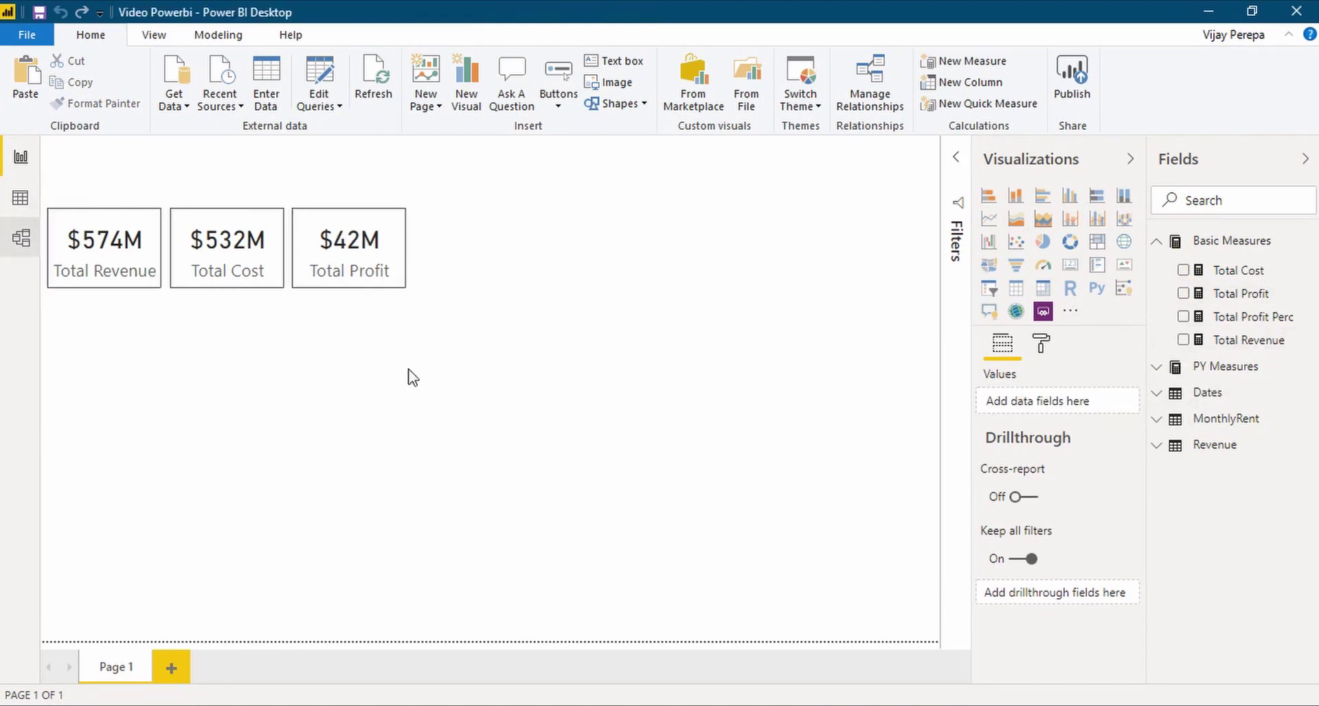
Step: Copy the Total Revenue, Total Cost and Total Profit cards together and place the copies to the right of the originals
left_click(149, 281)
left_click(237, 279, "ctrl")
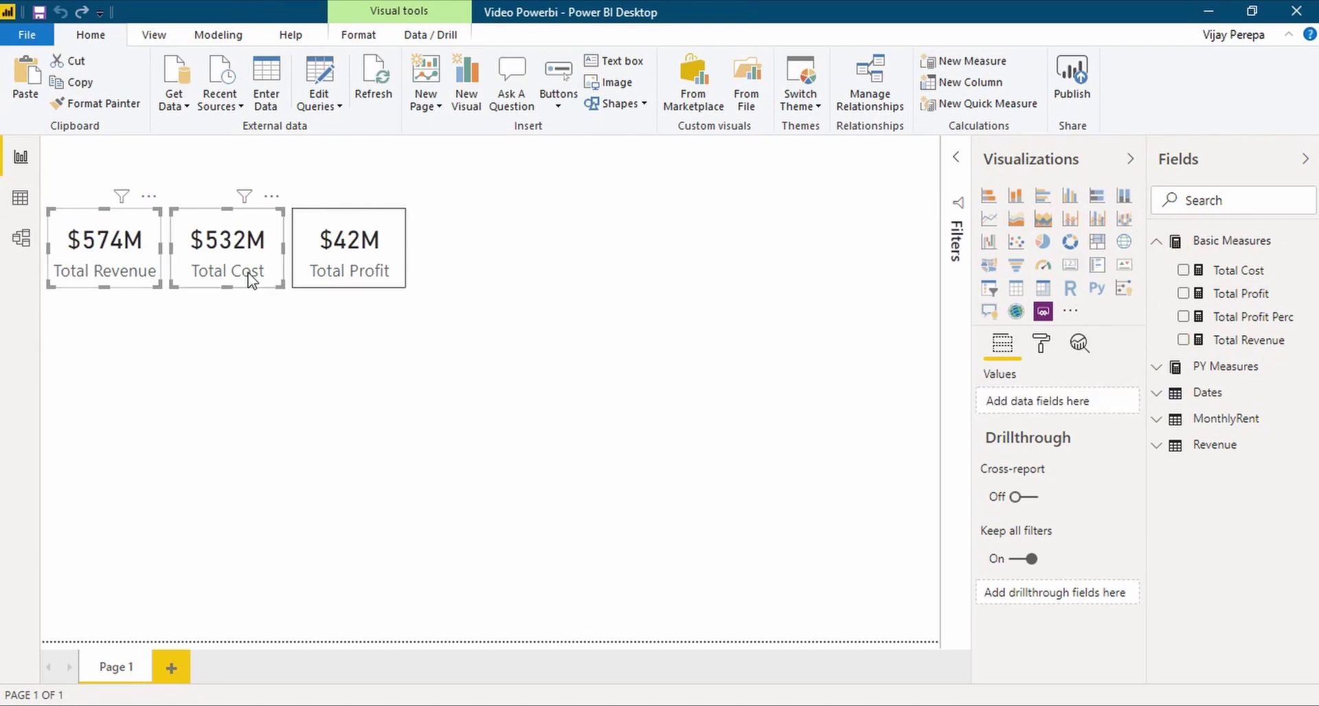
left_click(381, 294, "ctrl")
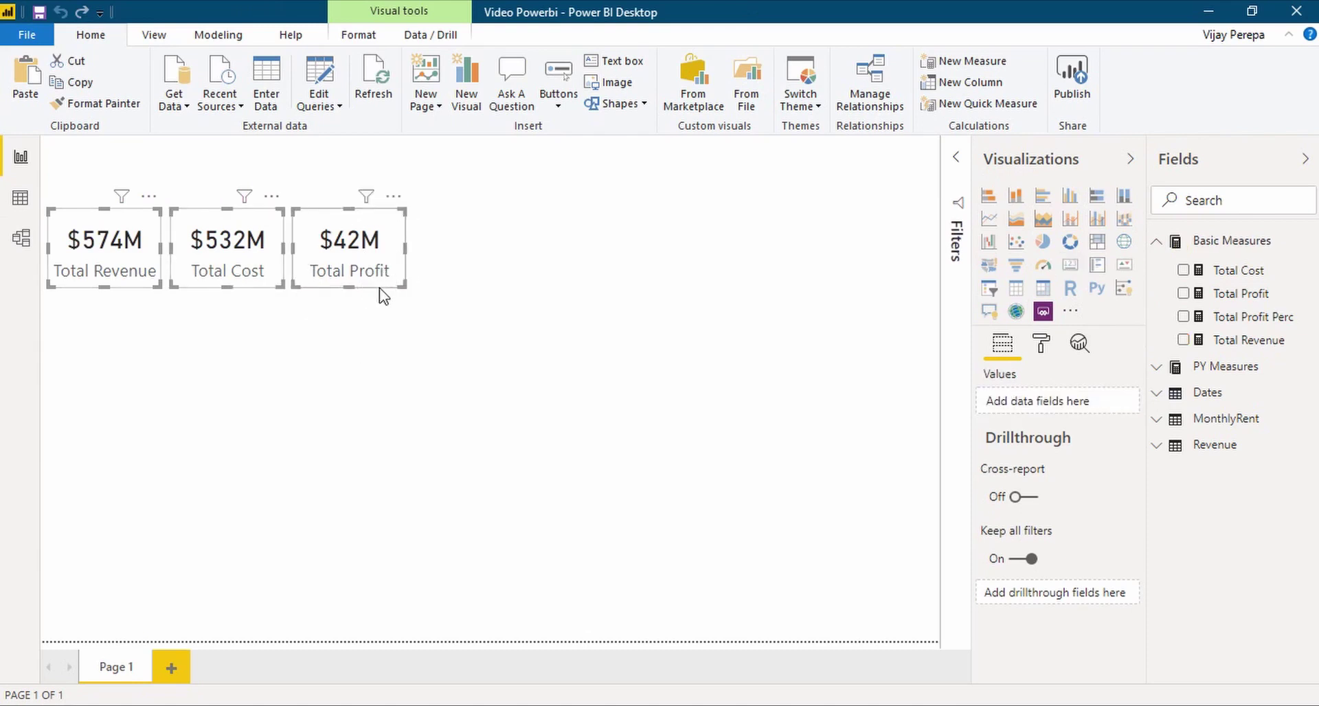
key("ctrl+c")
key("ctrl+v")
left_click_drag(330, 278, 693, 259)
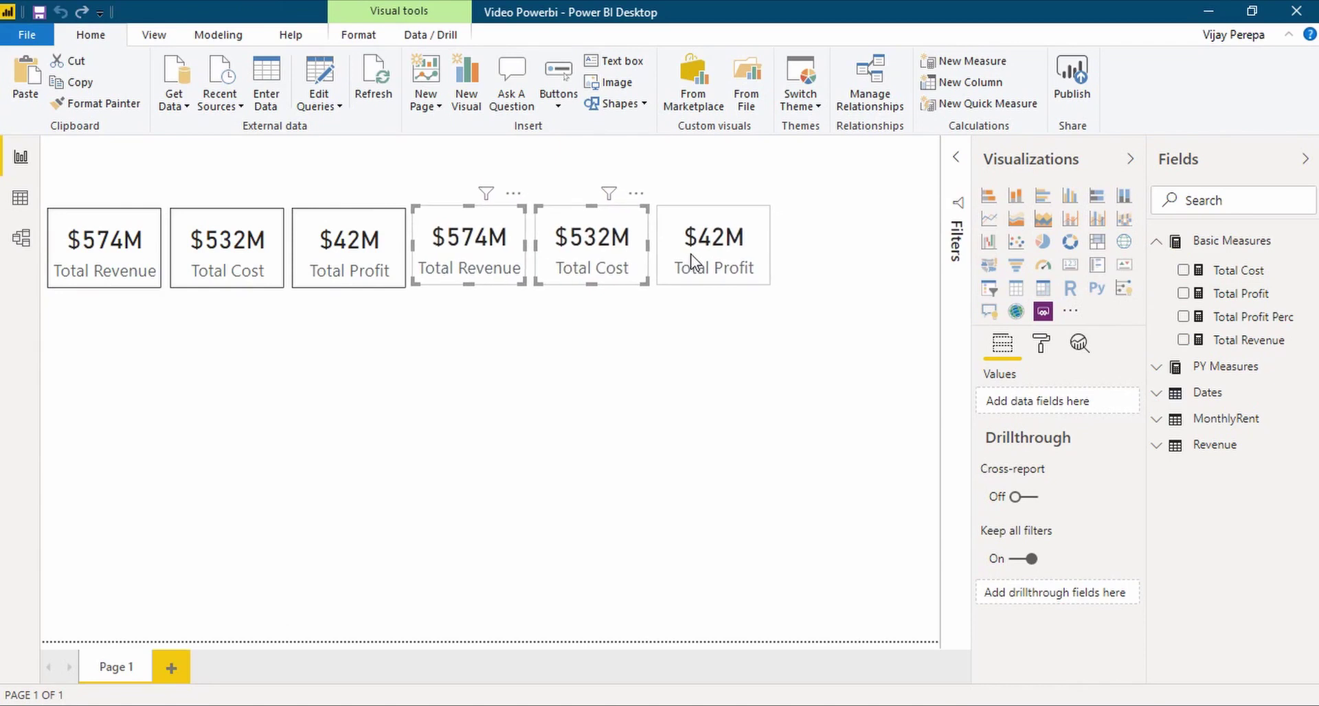
Step: Align the three copied cards with the original cards in one evenly spaced row
left_click(692, 260)
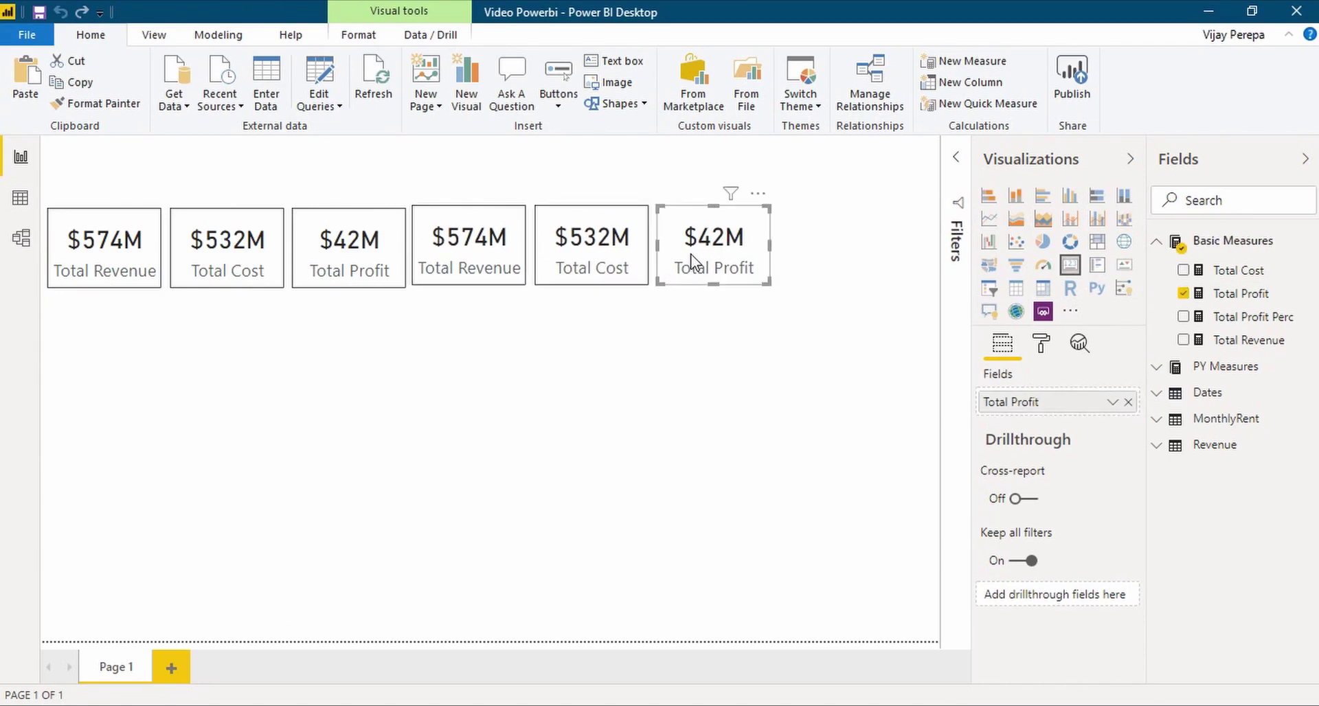
key("Down")
key("Down")
key("Down")
key("Down")
key("Down")
key("Down")
key("Down")
key("Down")
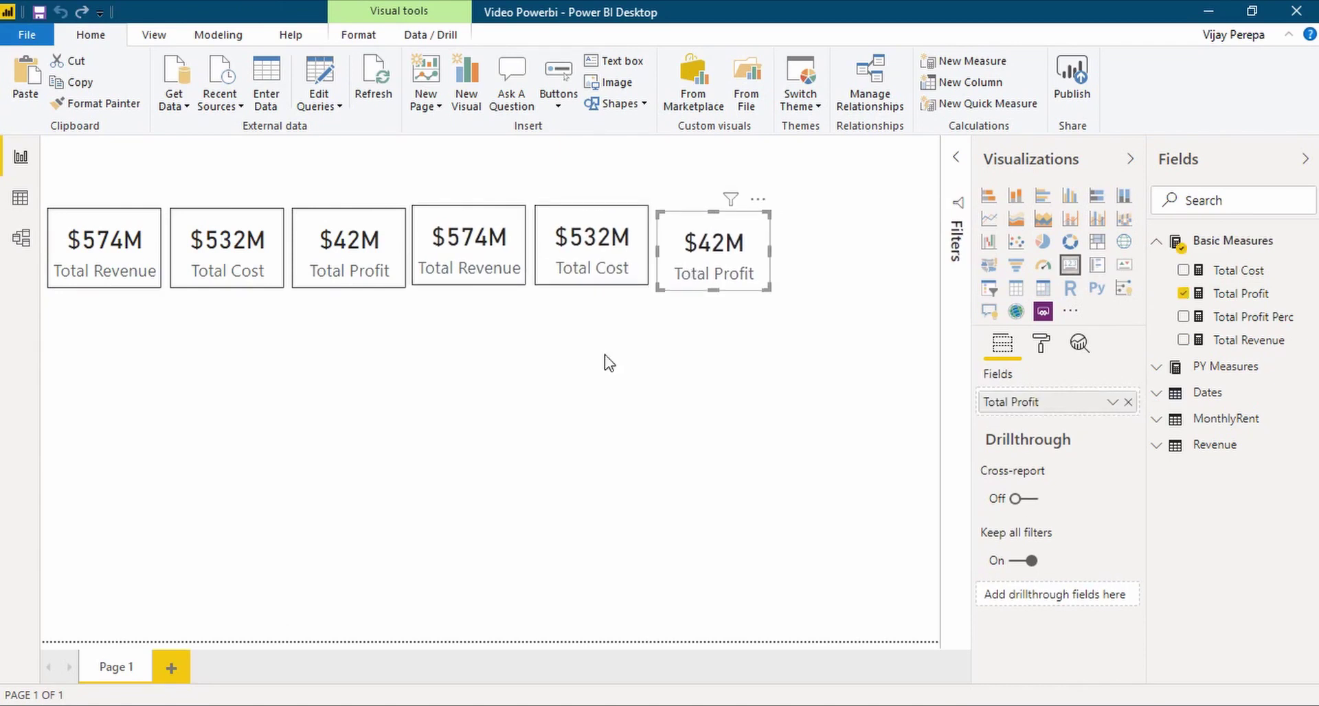
left_click(460, 273)
left_click_drag(457, 249, 459, 250)
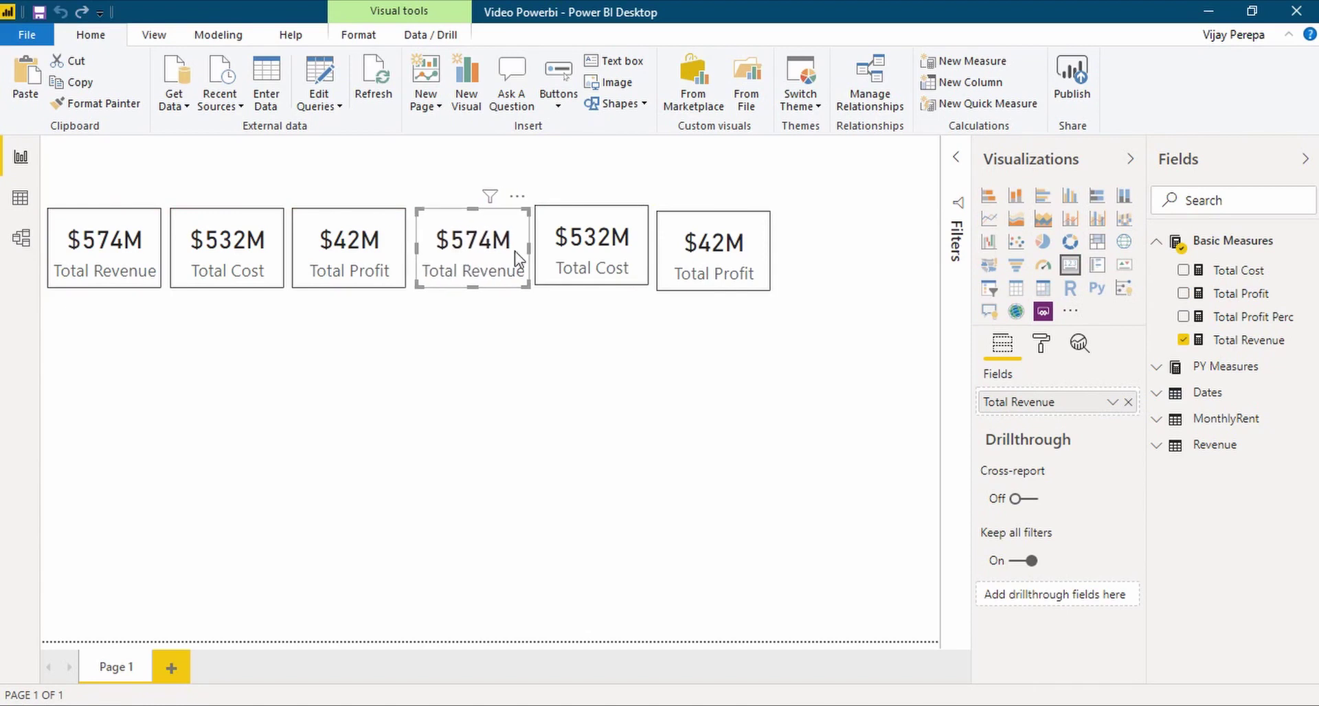
left_click_drag(608, 266, 611, 270)
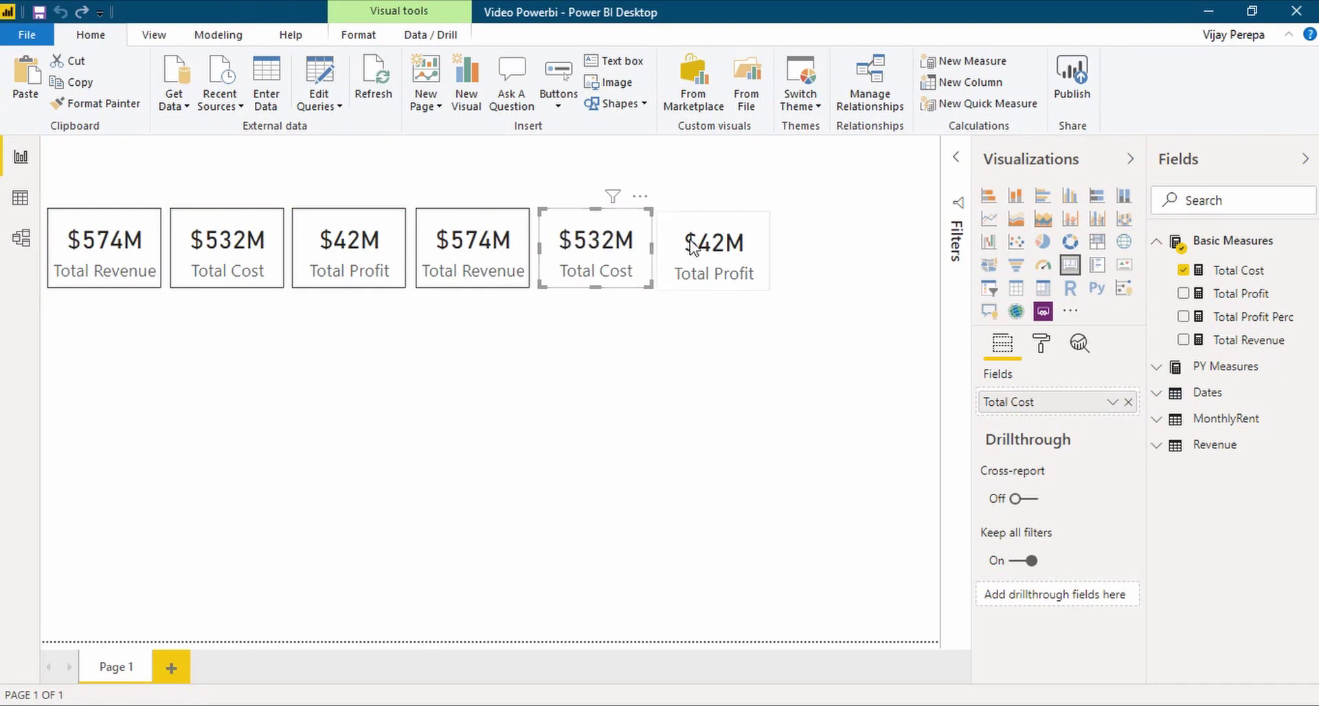
left_click_drag(726, 249, 730, 246)
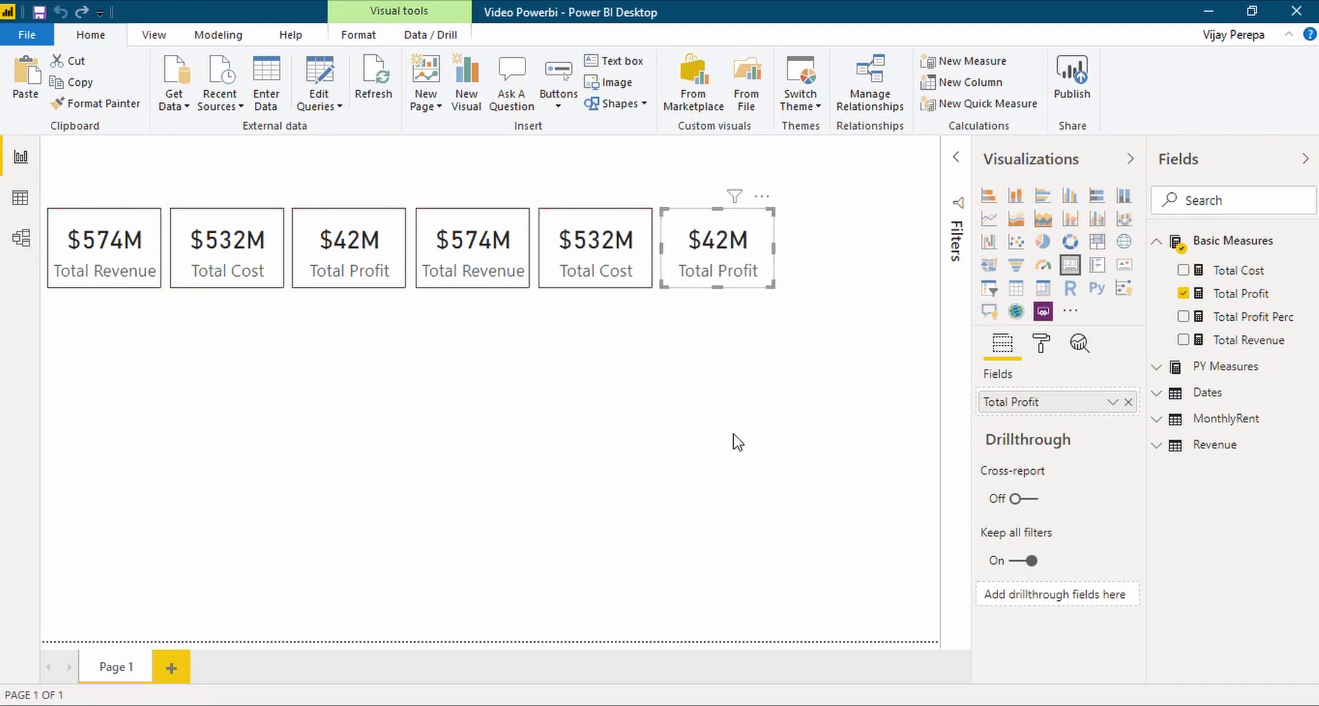
left_click(737, 441)
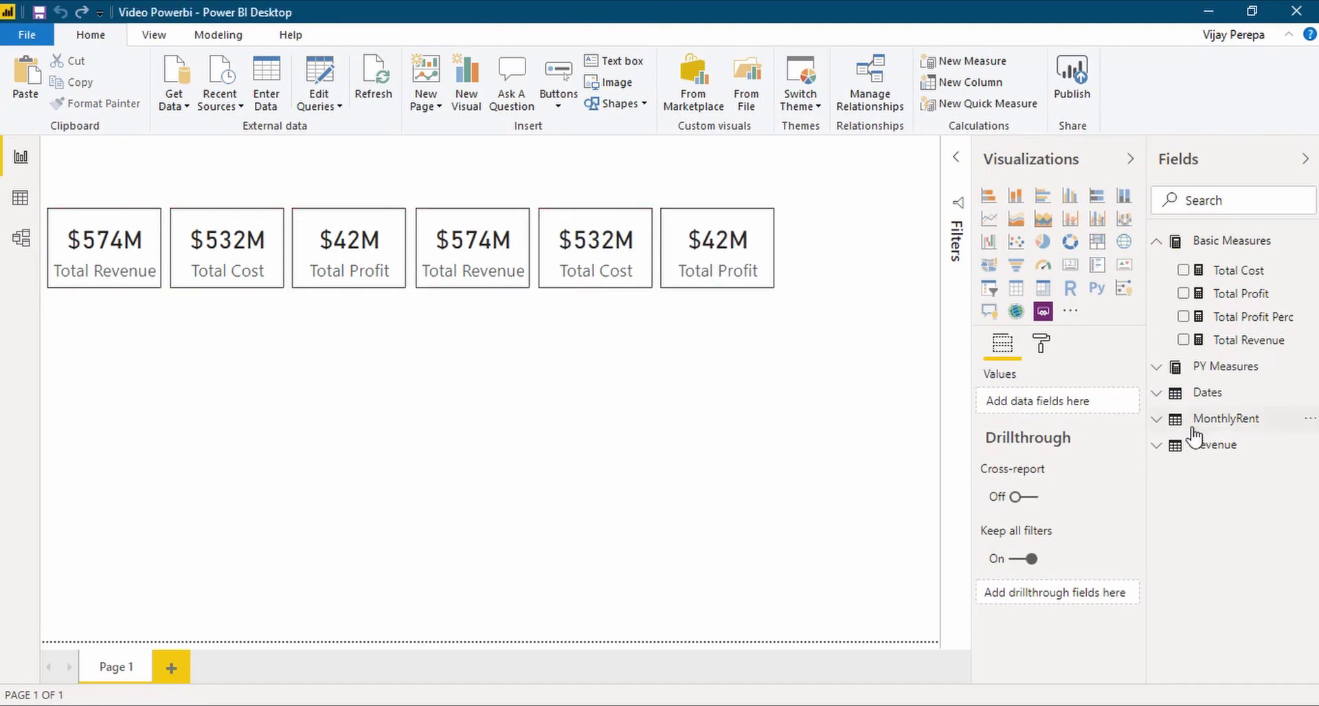
Step: Replace the measures of the three copied cards with PY Revenue, PY Cost and PY Profit, in that order
left_click(1250, 370)
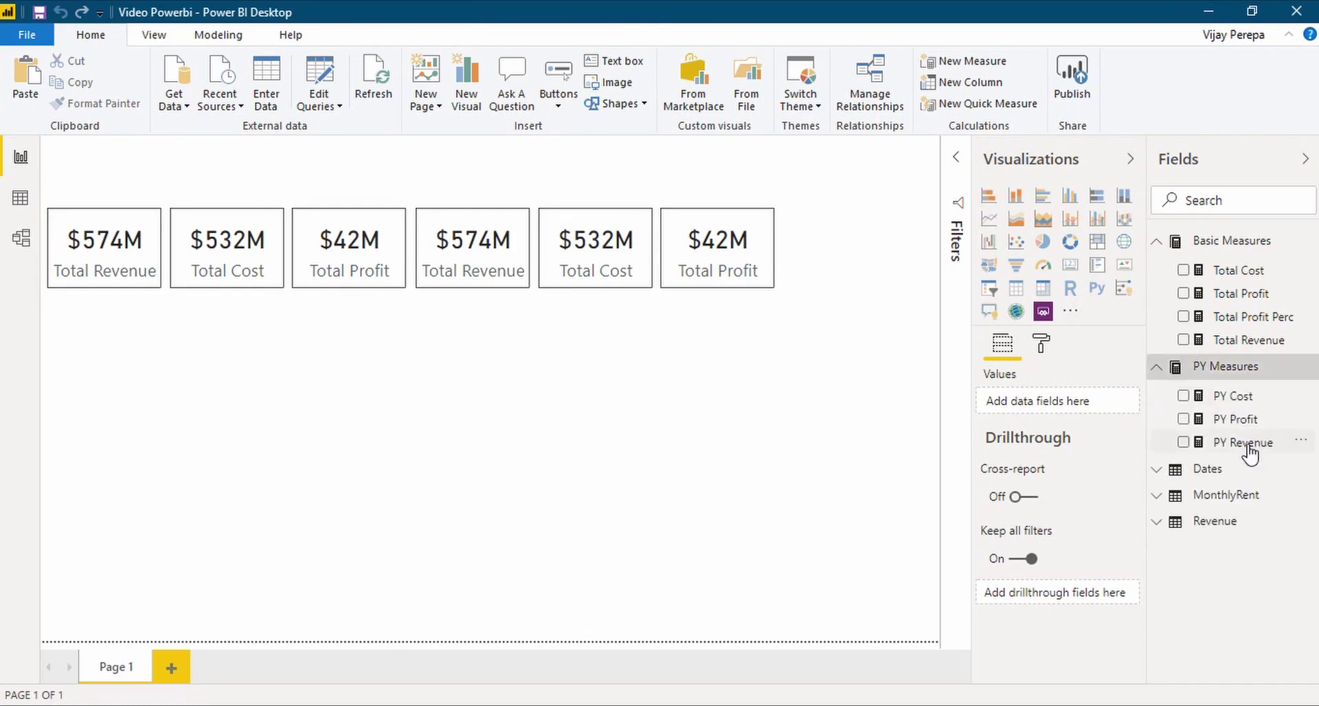
left_click_drag(1250, 450, 996, 398)
left_click(472, 279)
left_click(568, 255)
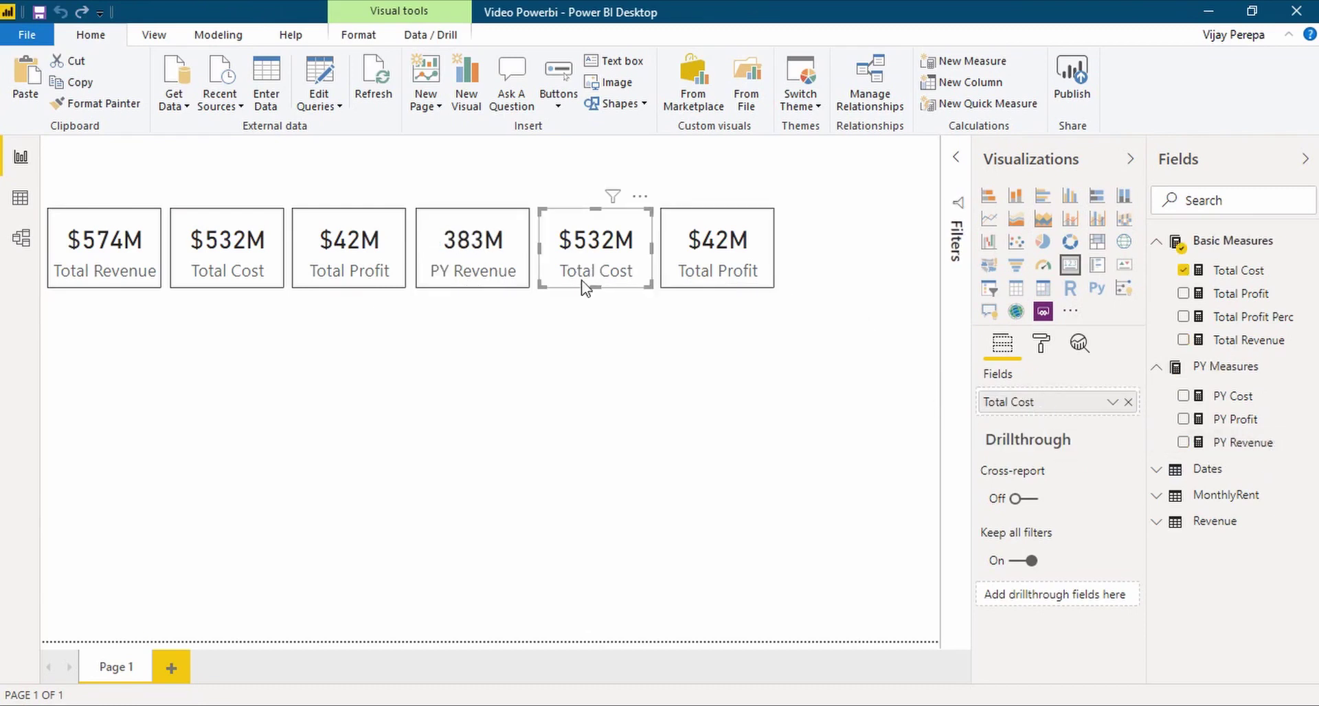
left_click_drag(1236, 397, 1072, 406)
left_click(763, 237)
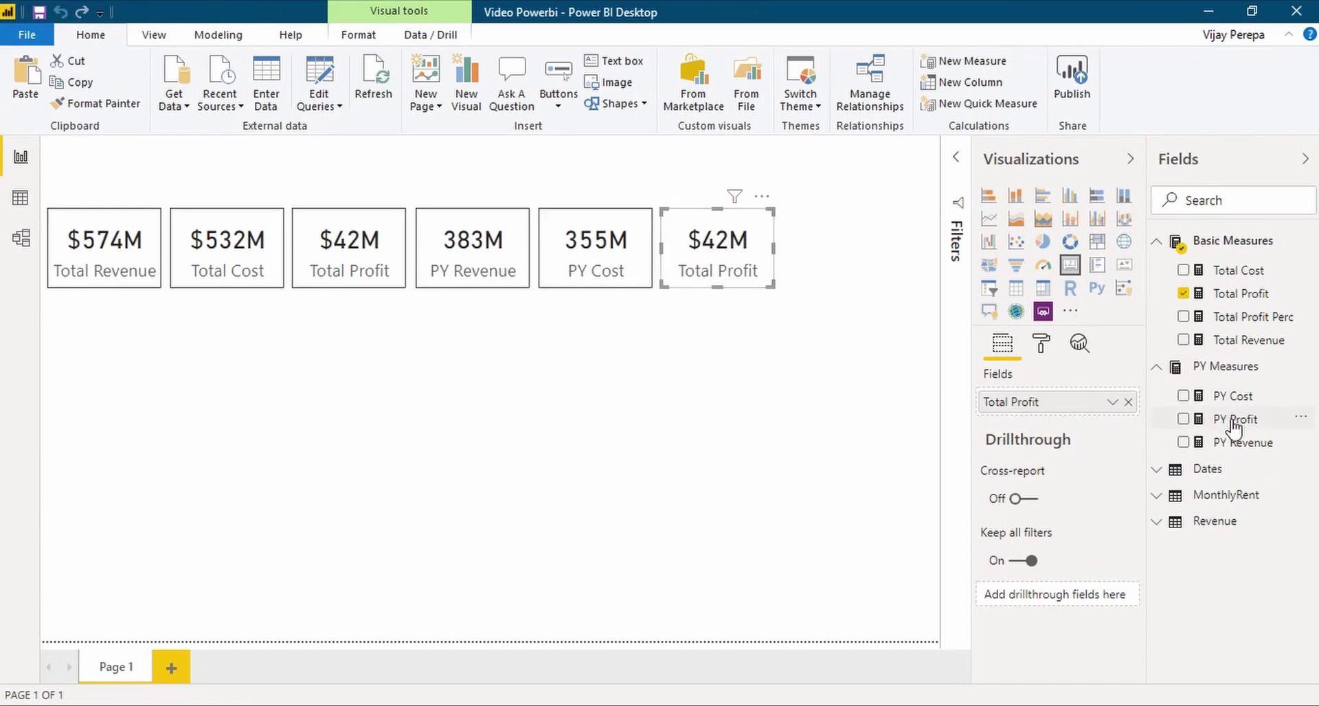
left_click_drag(1234, 424, 719, 270)
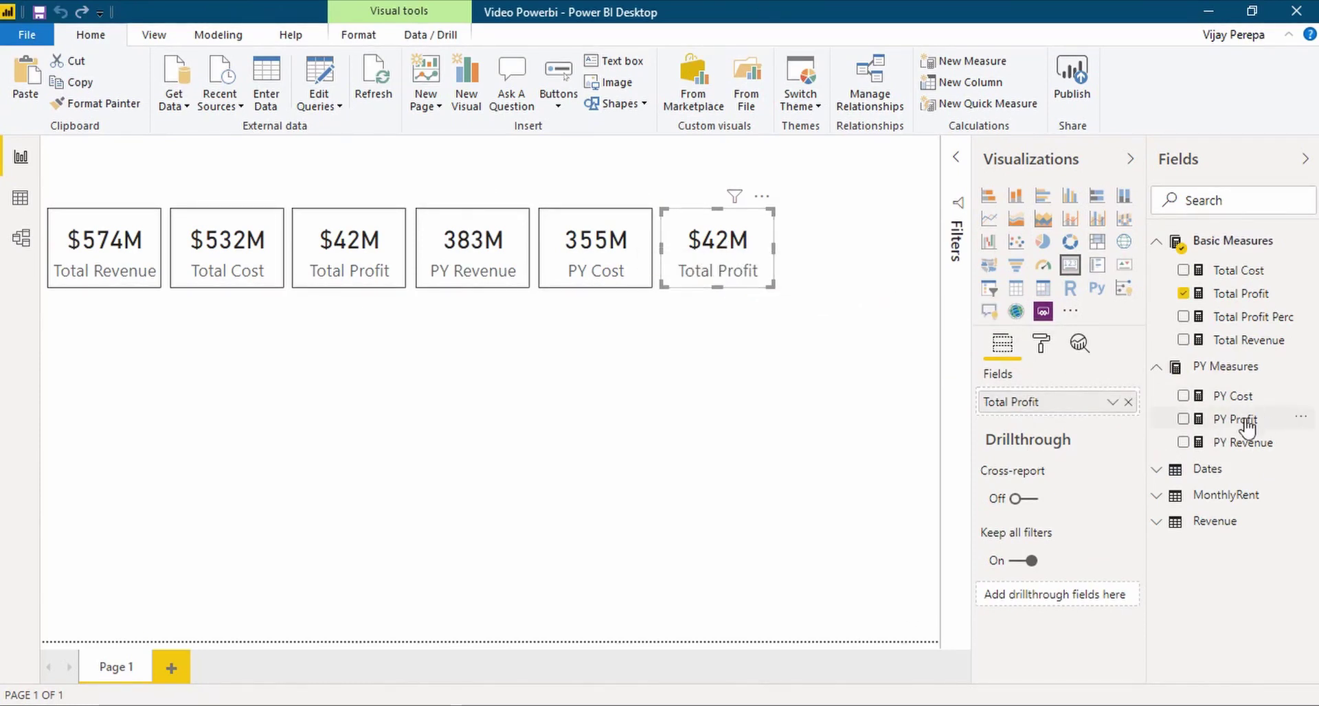
left_click_drag(1247, 426, 1034, 404)
left_click(636, 352)
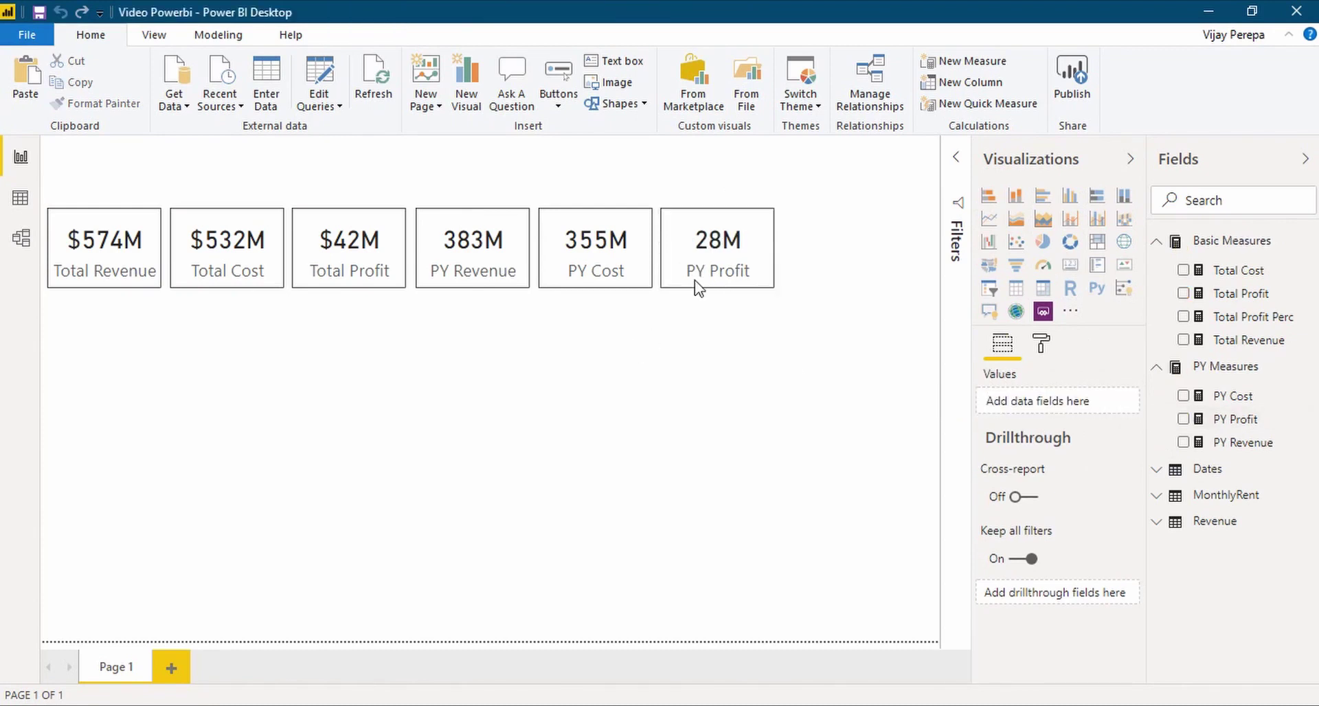
Step: Duplicate the PY Profit card, place the copy at the end of the row and replace its measure with Total Profit Perc
left_click(708, 280)
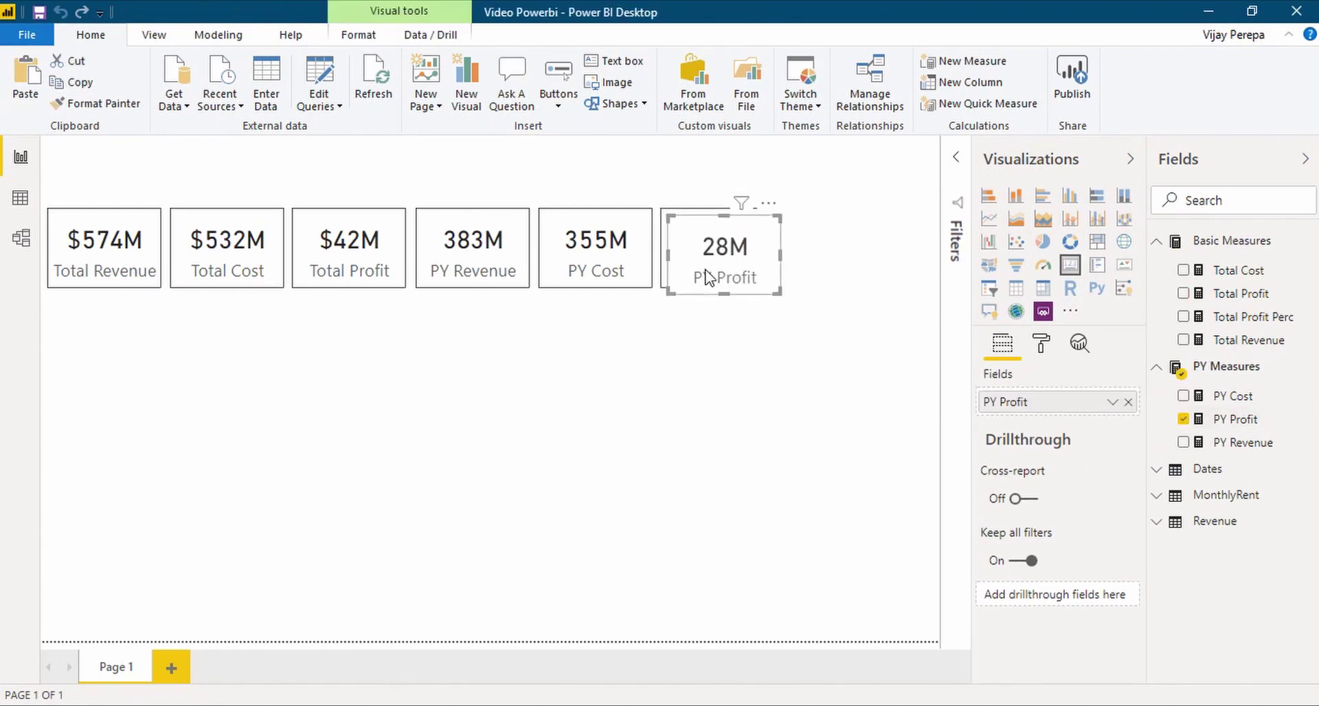
left_click_drag(708, 277, 826, 275)
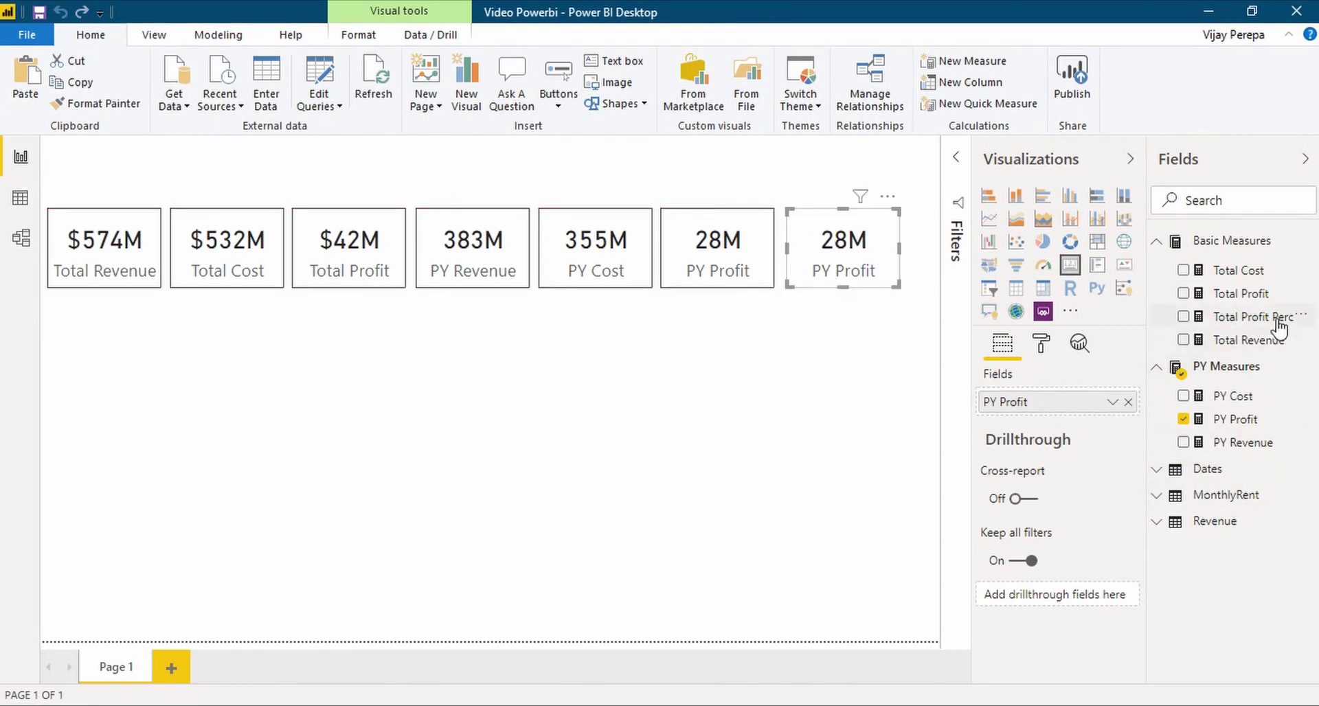
left_click_drag(1278, 320, 1084, 406)
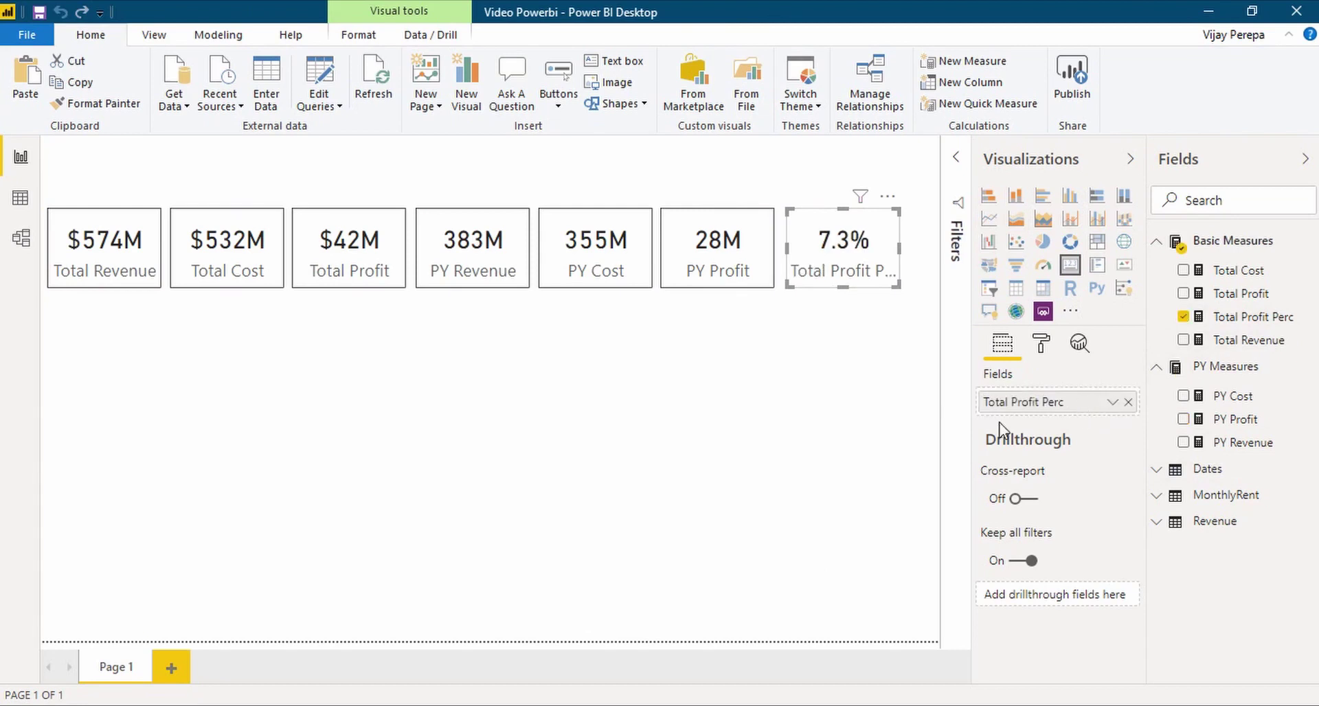
Step: Reduce the Total Profit Perc card's category label text size to 16 pt
left_click(1042, 343)
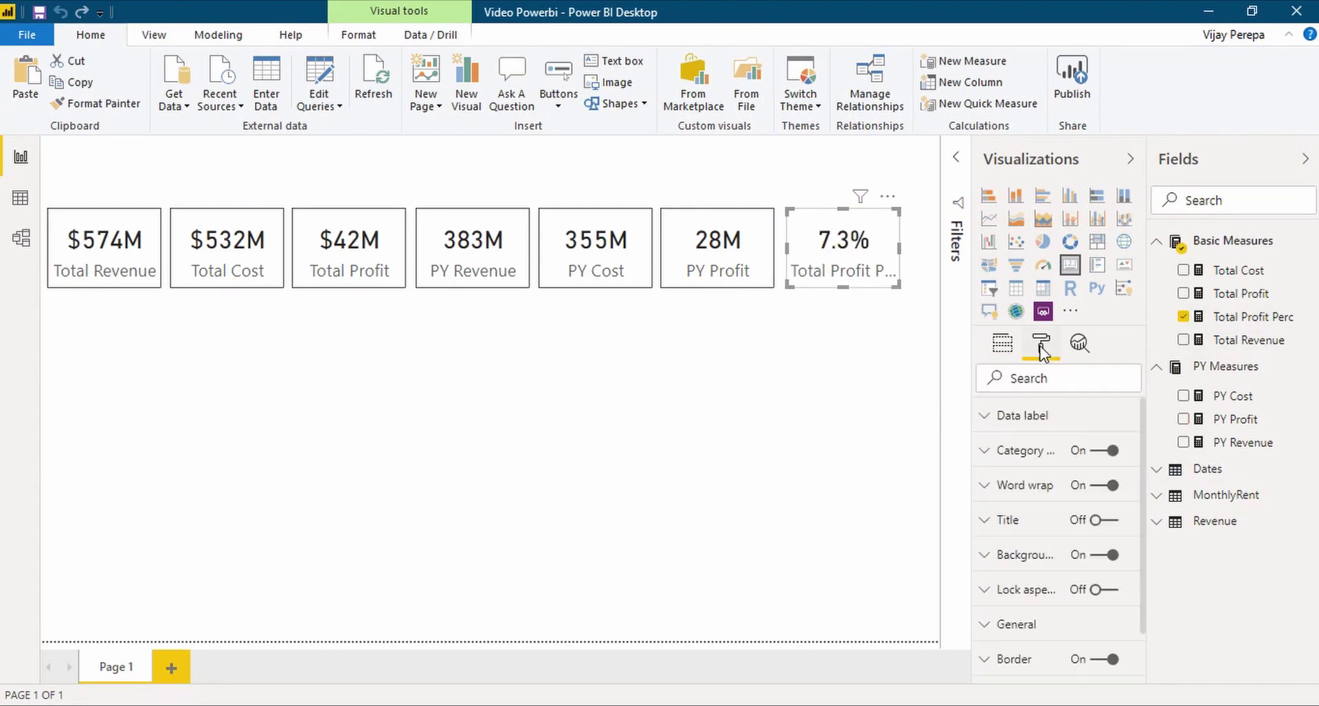
left_click(1028, 448)
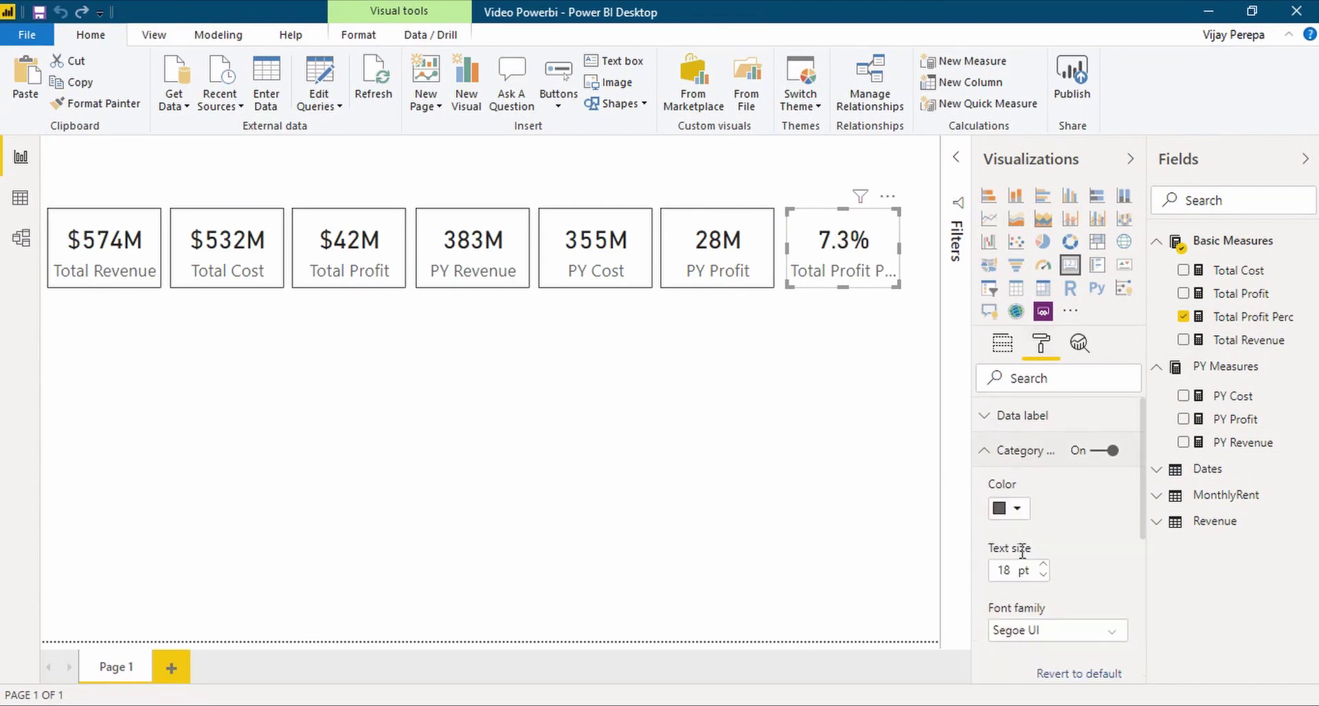
left_click(1042, 576)
left_click(1042, 576)
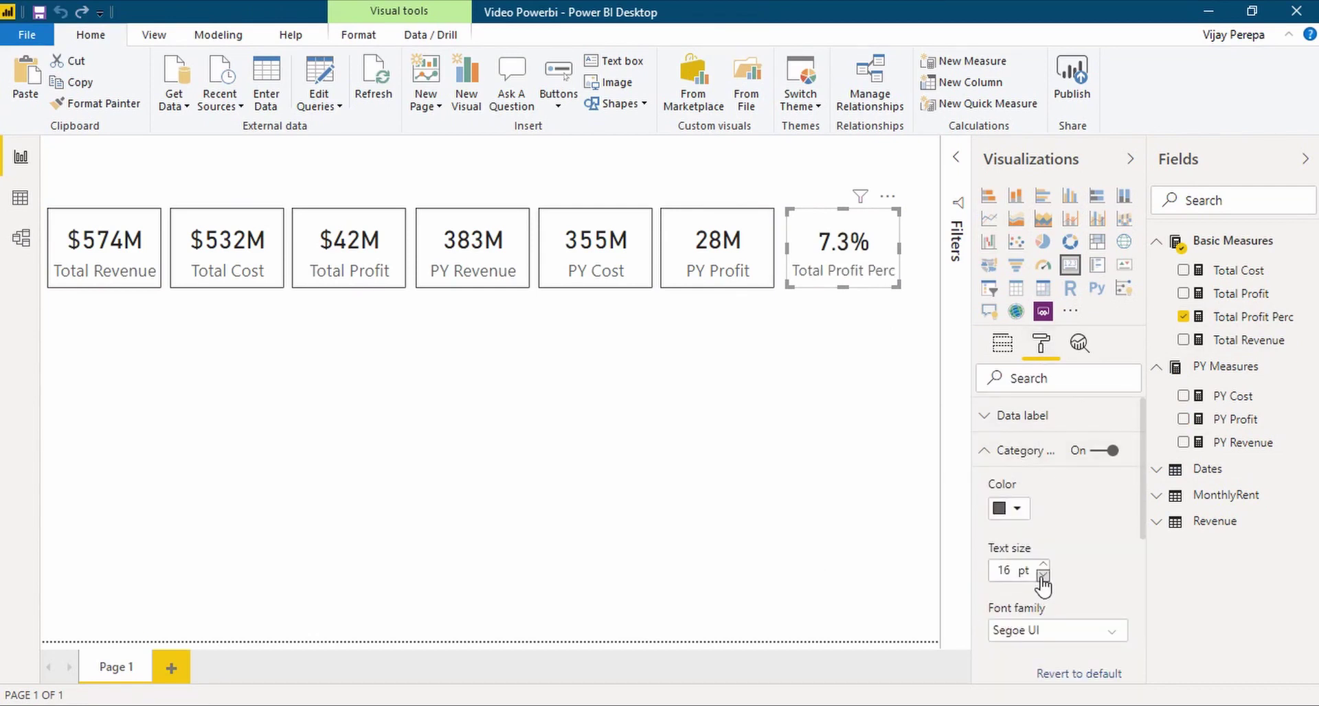
Step: Add a slicer below the cards and assign it the Year field from the Dates table
left_click(846, 529)
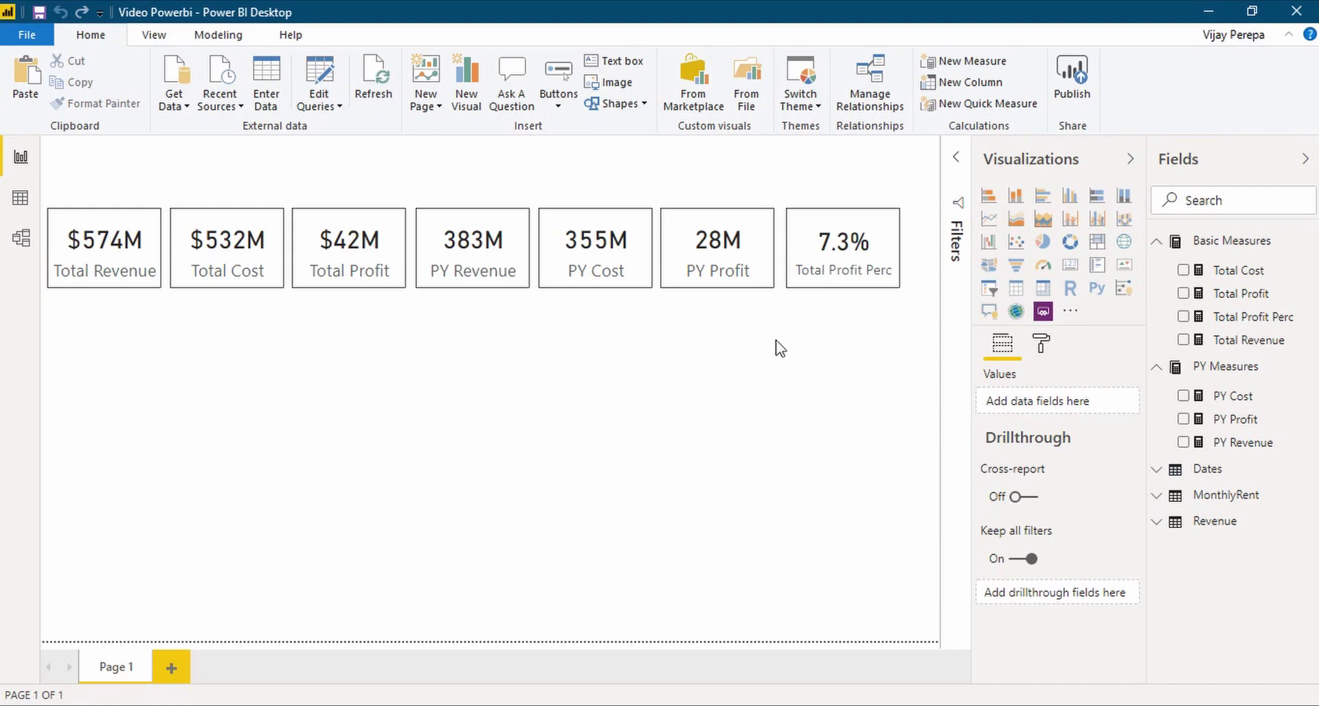
left_click(989, 290)
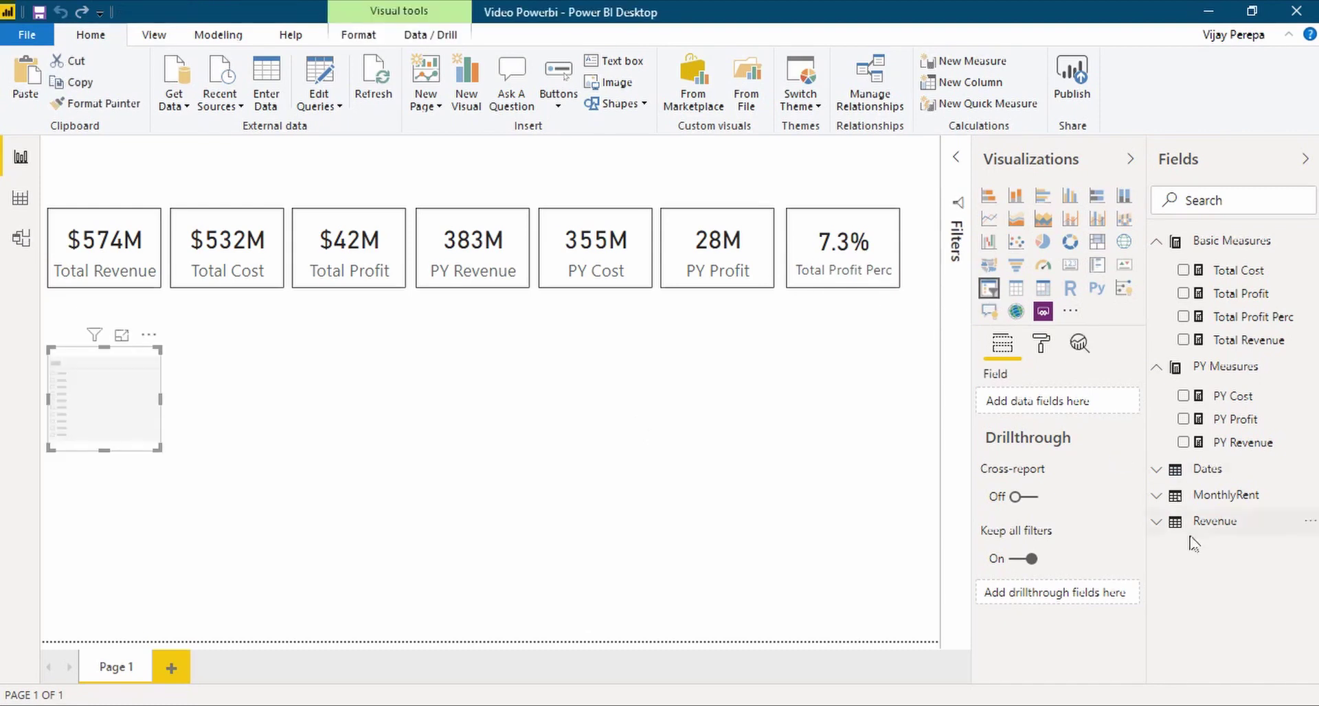
left_click(1216, 472)
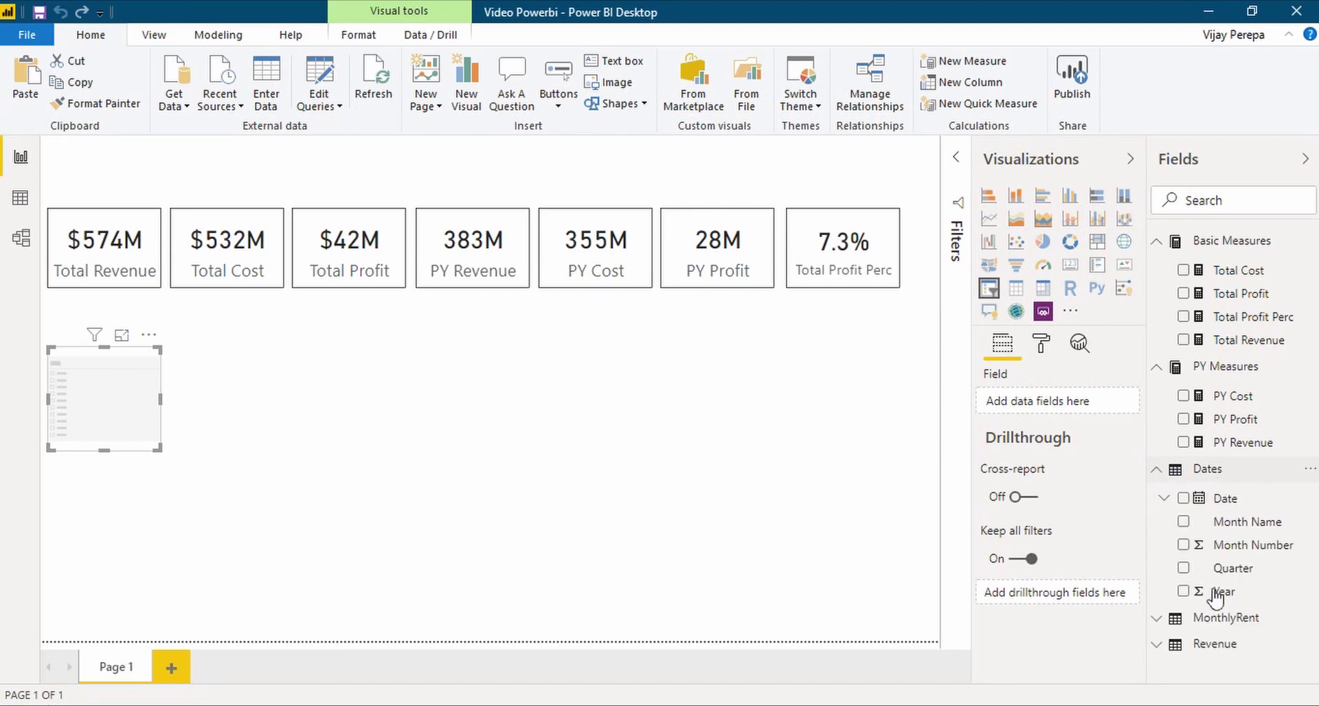
left_click_drag(1222, 592, 82, 416)
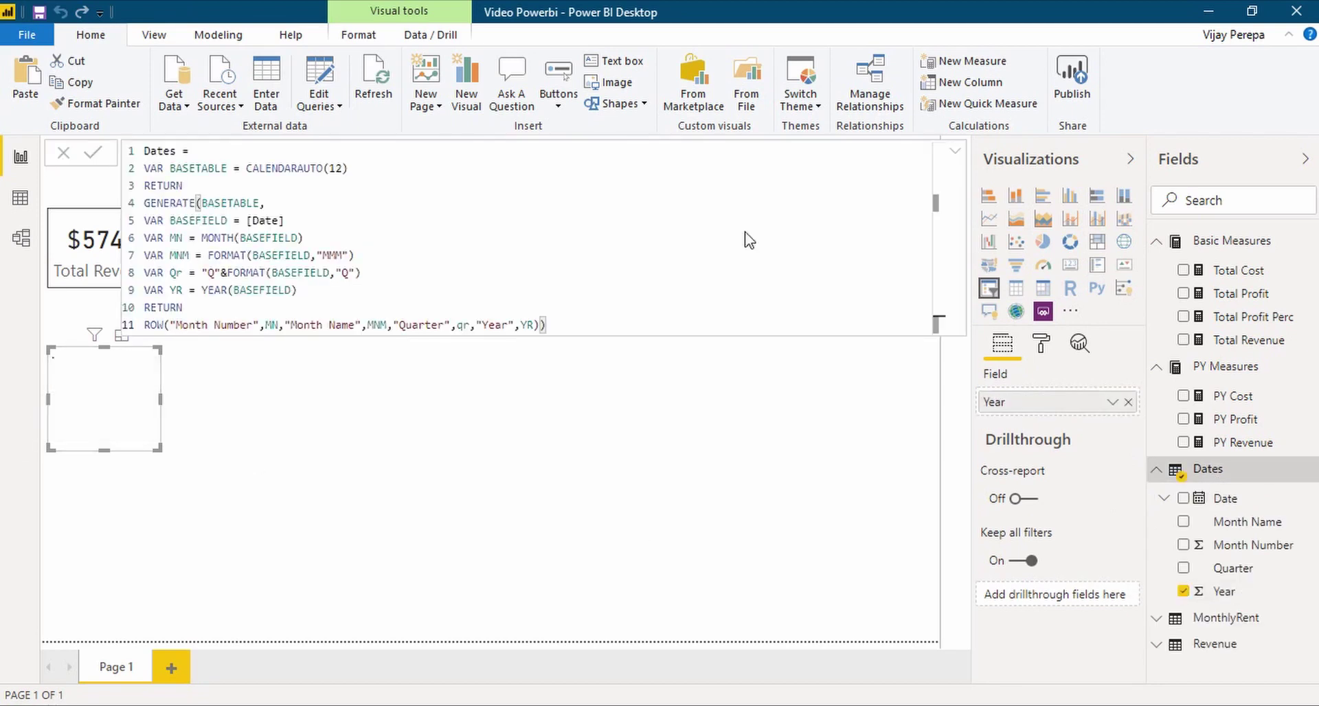
left_click(955, 152)
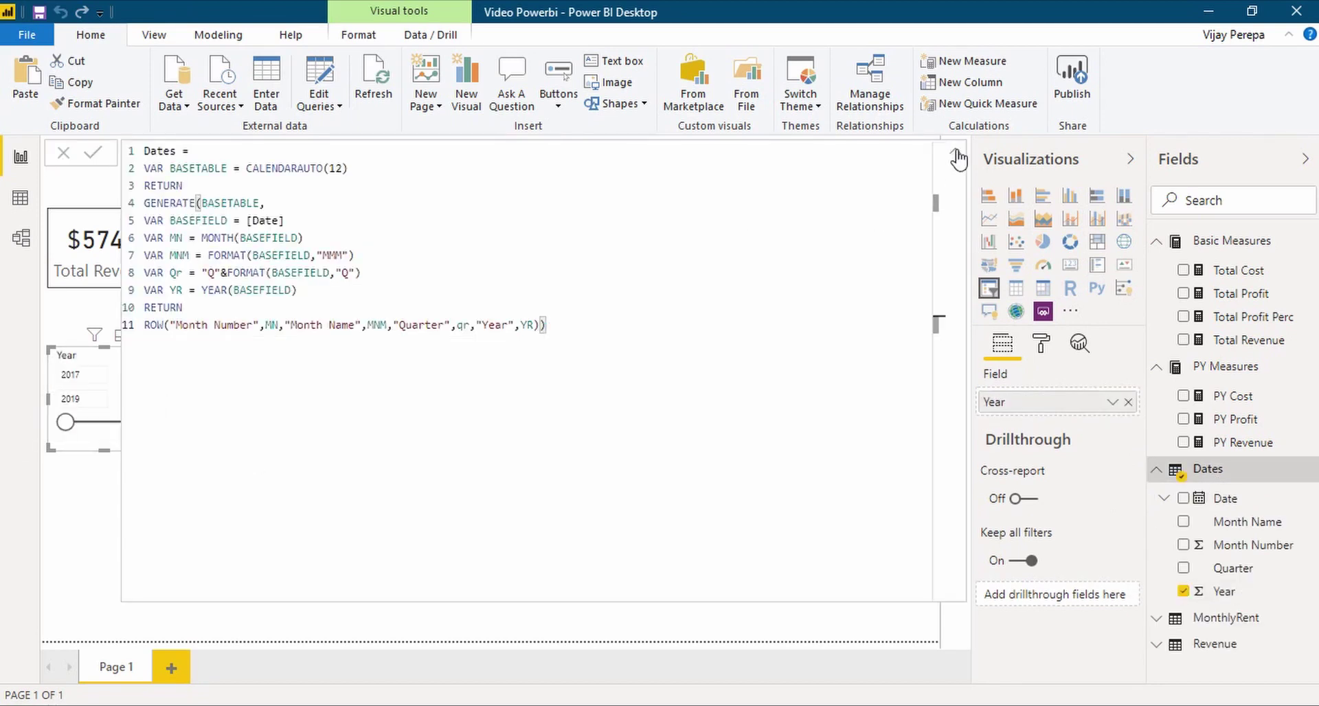
left_click(955, 153)
Step: Move the Year slicer to the middle of the blank area, enlarge it and switch it to the List type
left_click_drag(134, 384, 434, 383)
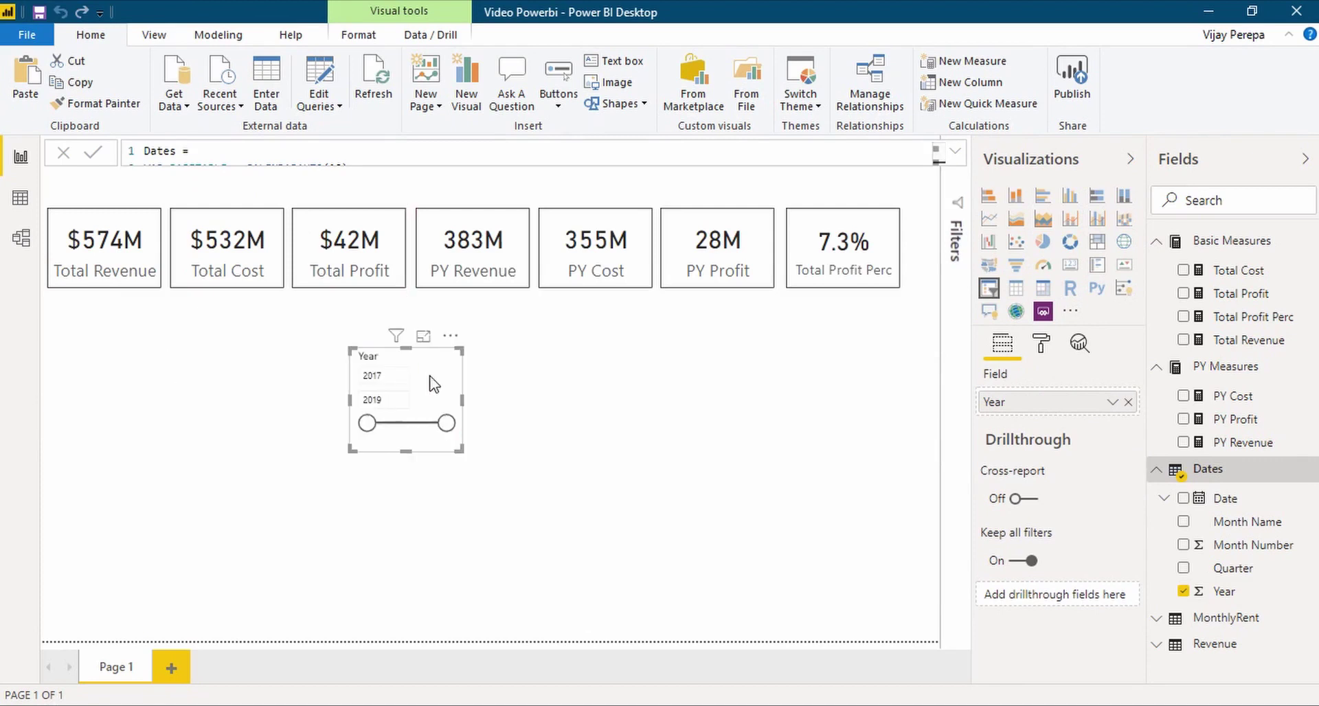
left_click_drag(461, 449, 651, 556)
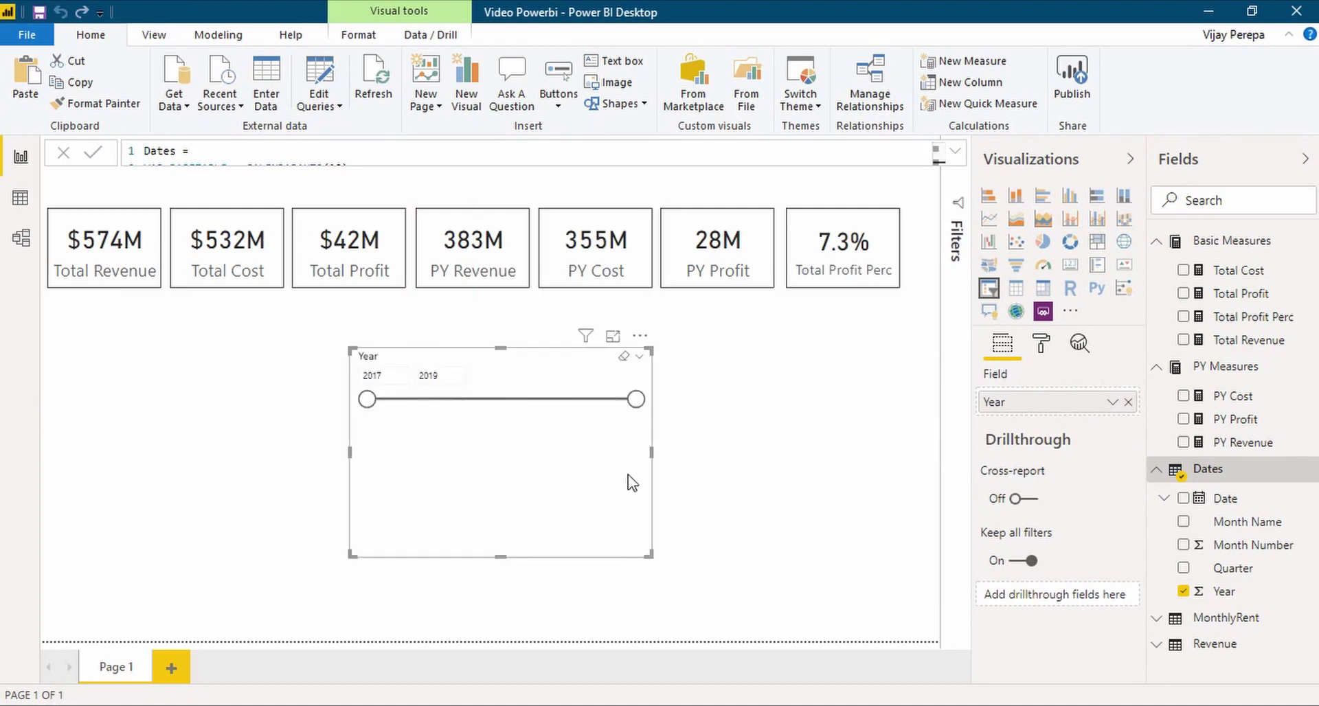
left_click(642, 357)
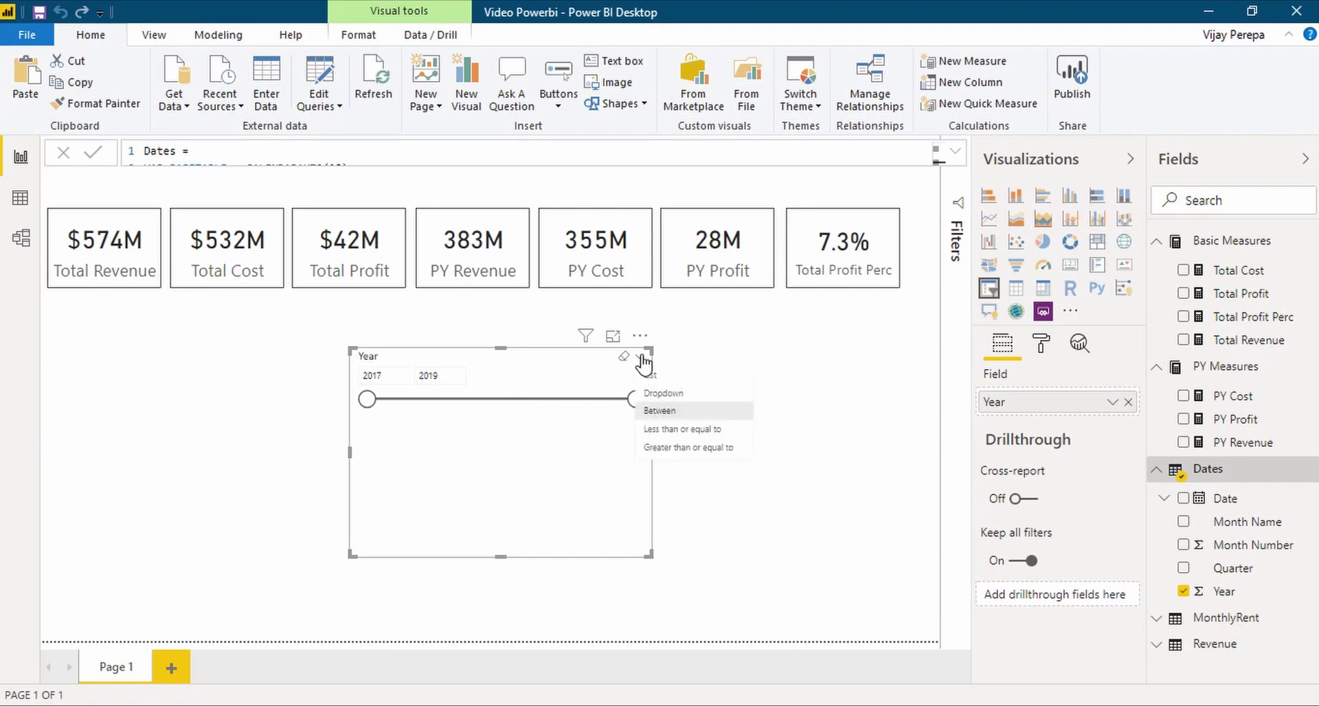
left_click(681, 376)
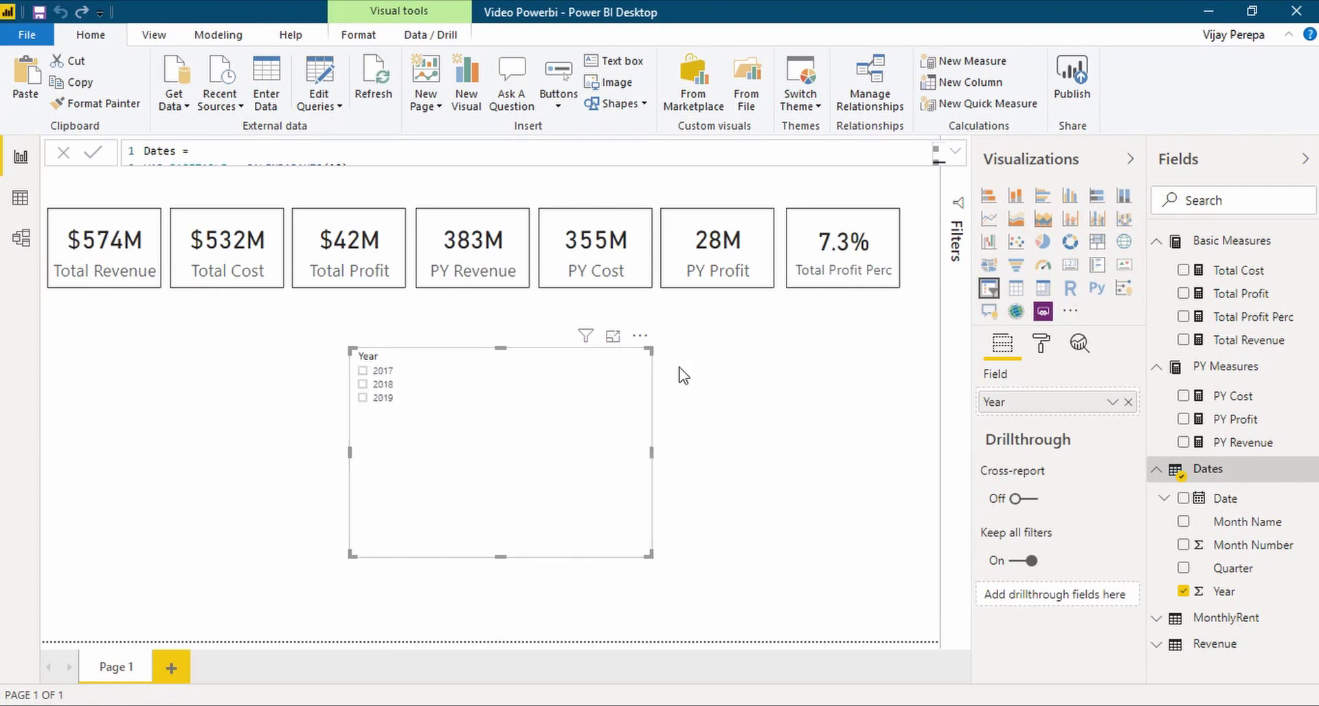
Step: Set the Year slicer's orientation to Horizontal and shrink it to a single row of year tiles
left_click(1042, 347)
left_click(1027, 421)
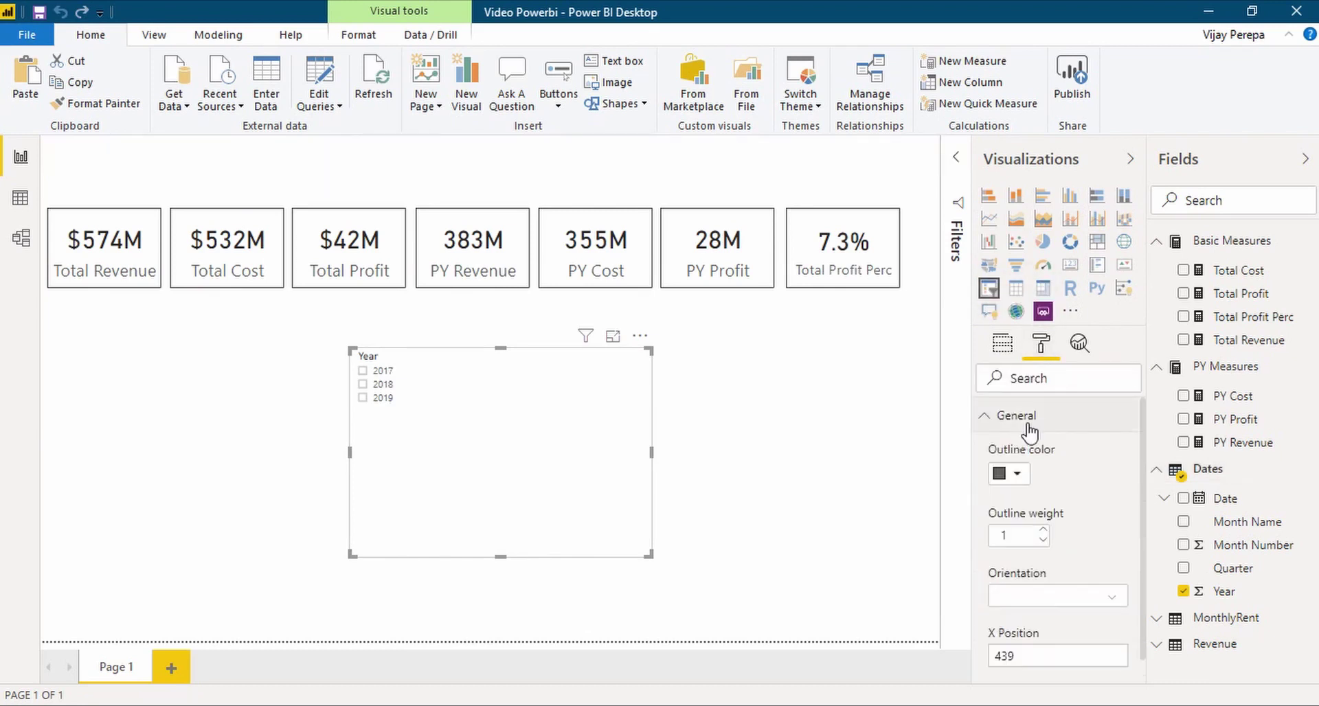
left_click(1046, 596)
left_click(1044, 630)
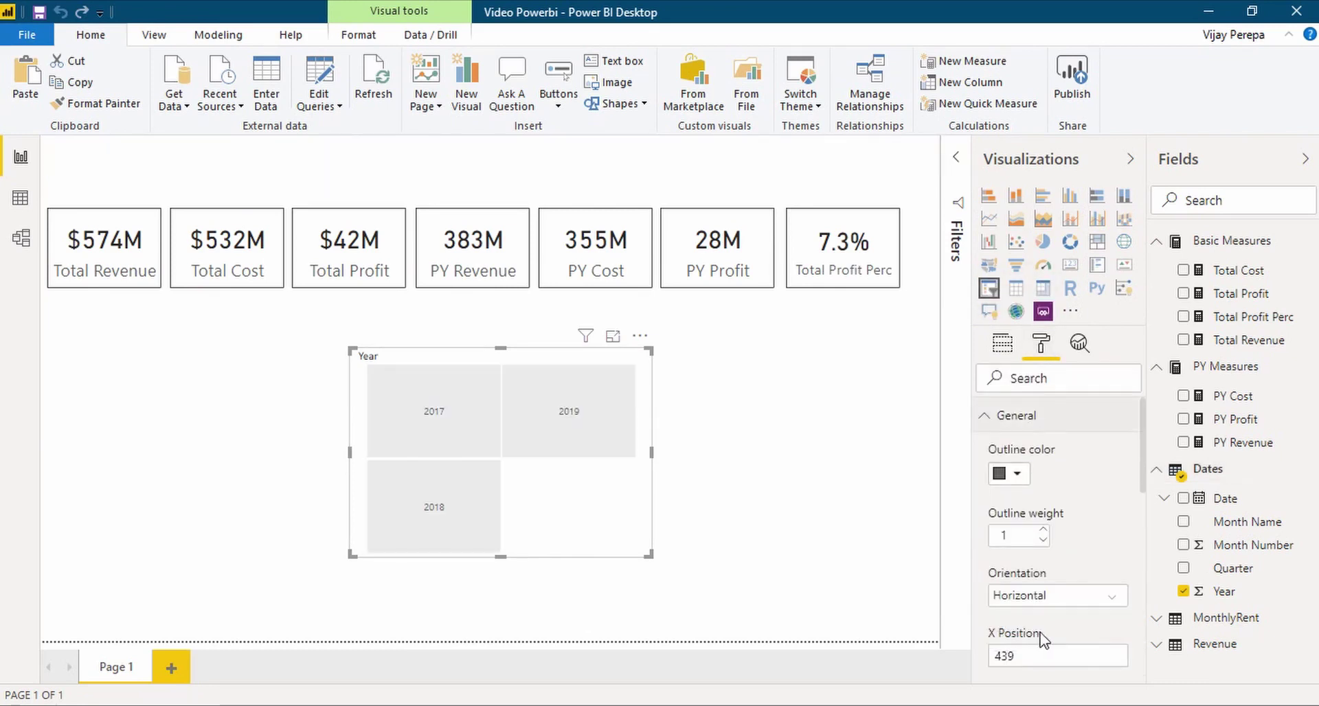
left_click_drag(649, 555, 537, 387)
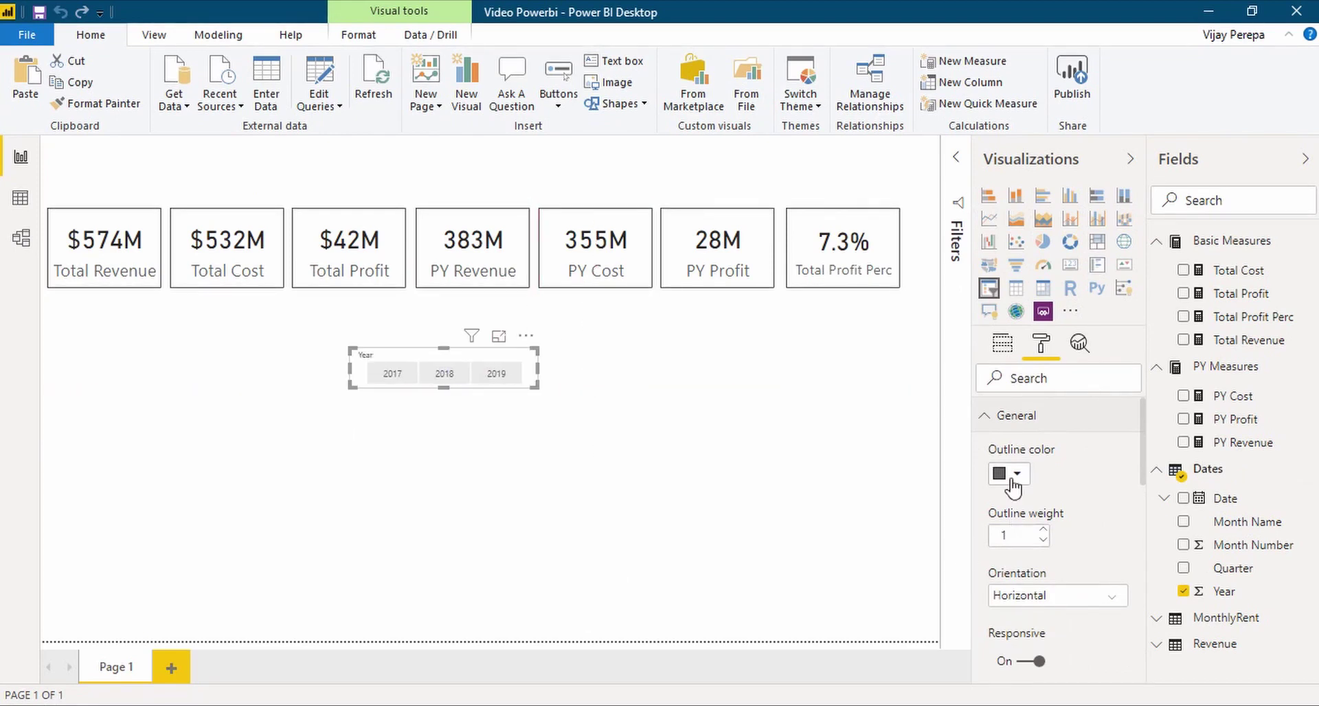
Step: Turn off the Year slicer's header and give its items a white font on a blue background
left_click(981, 418)
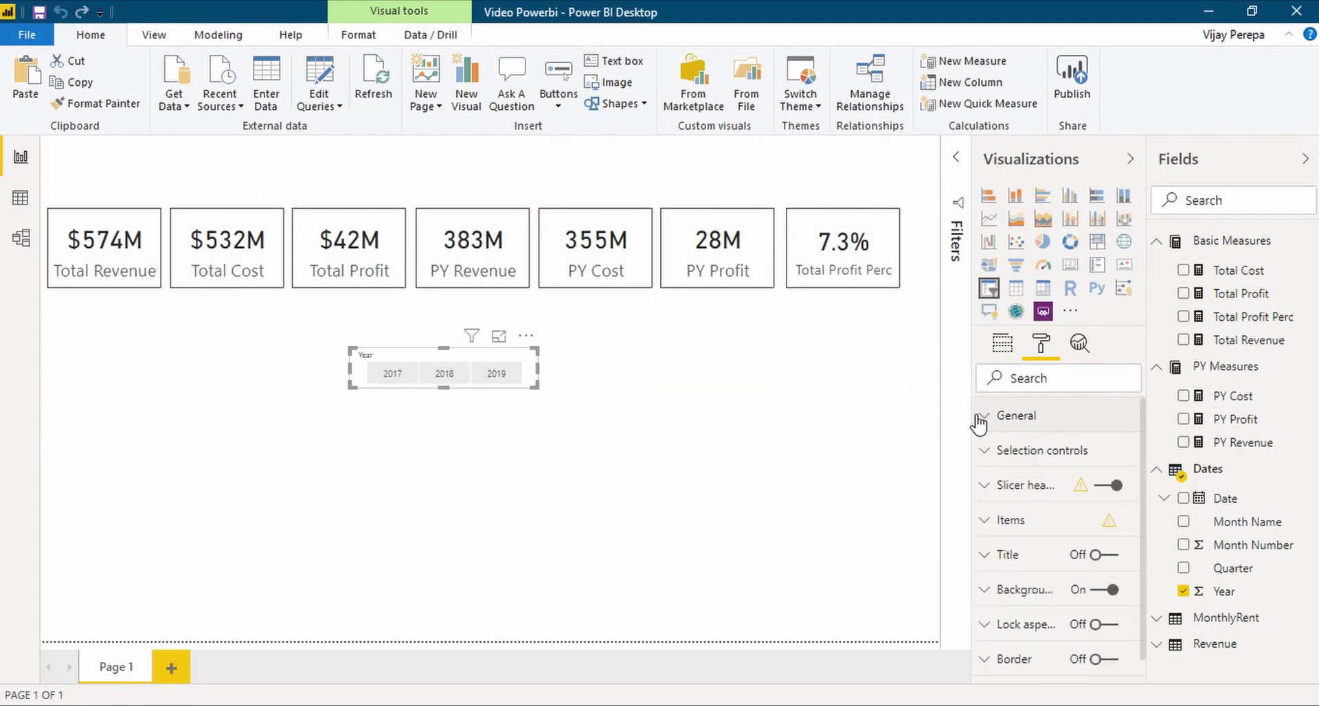
left_click(1104, 486)
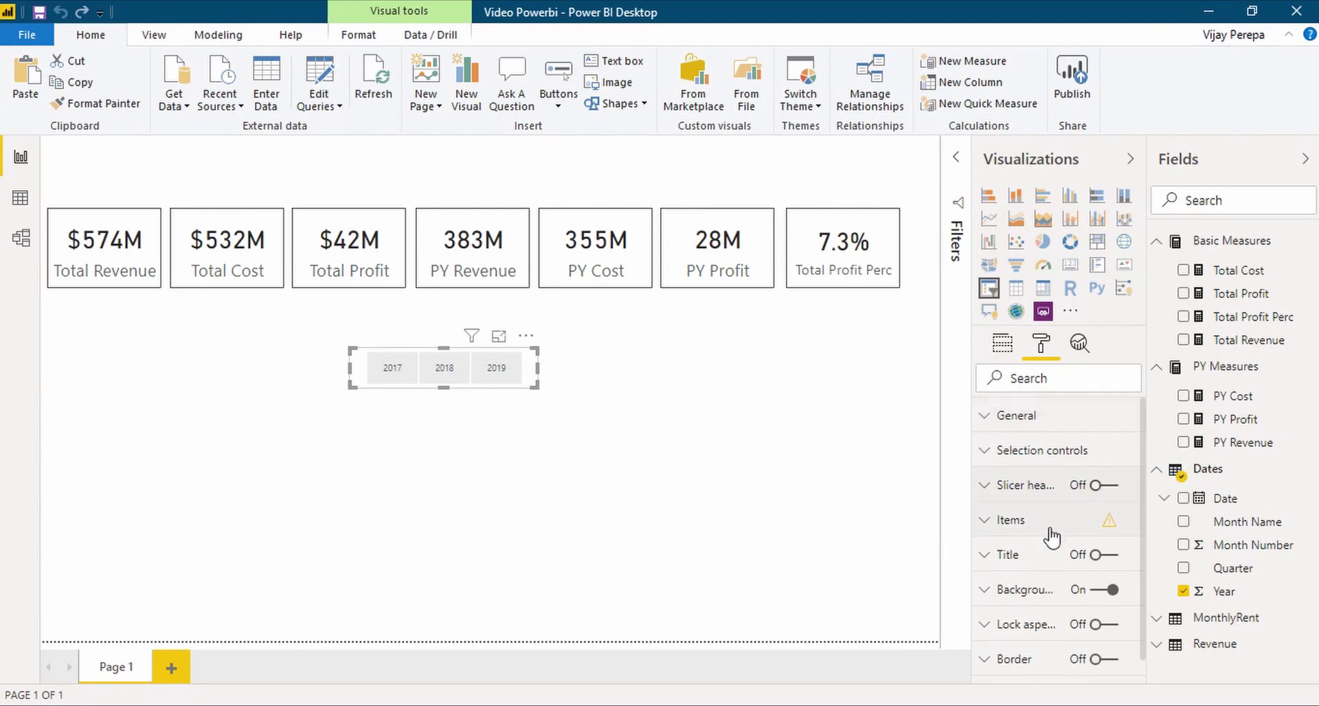
left_click(1025, 528)
left_click(1021, 576)
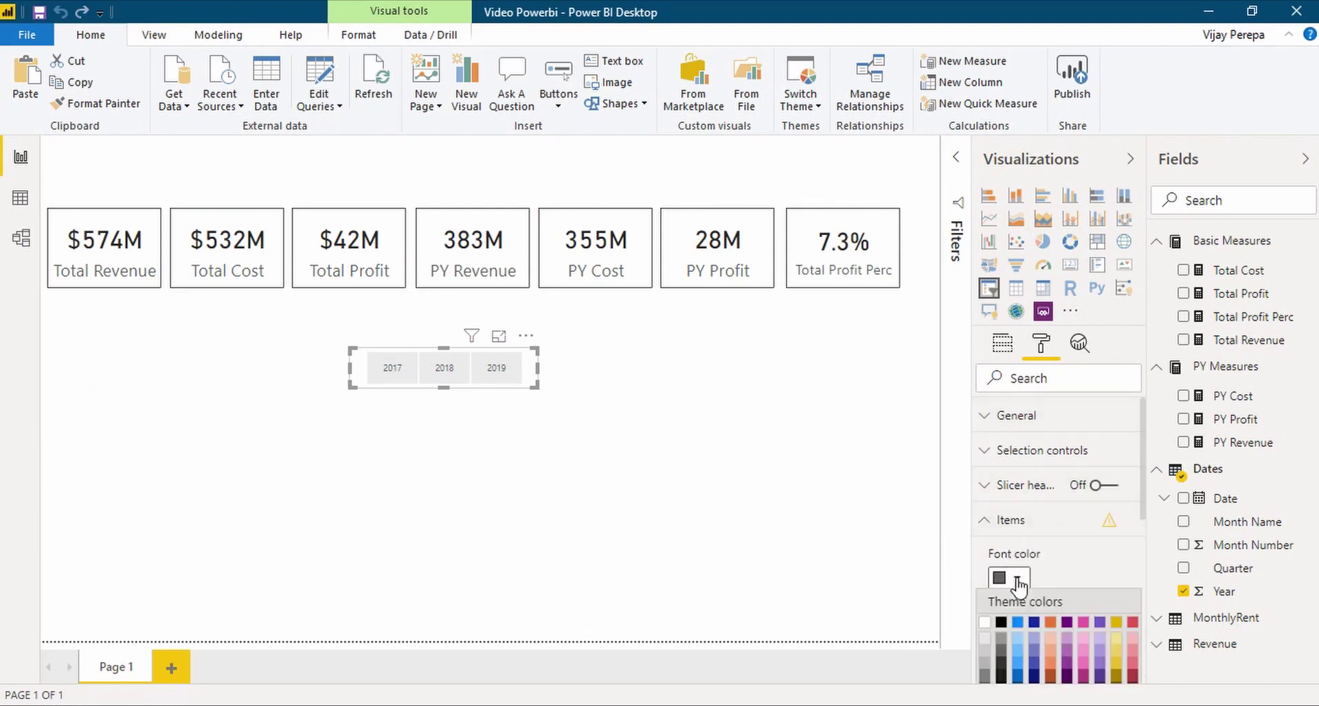
left_click(992, 626)
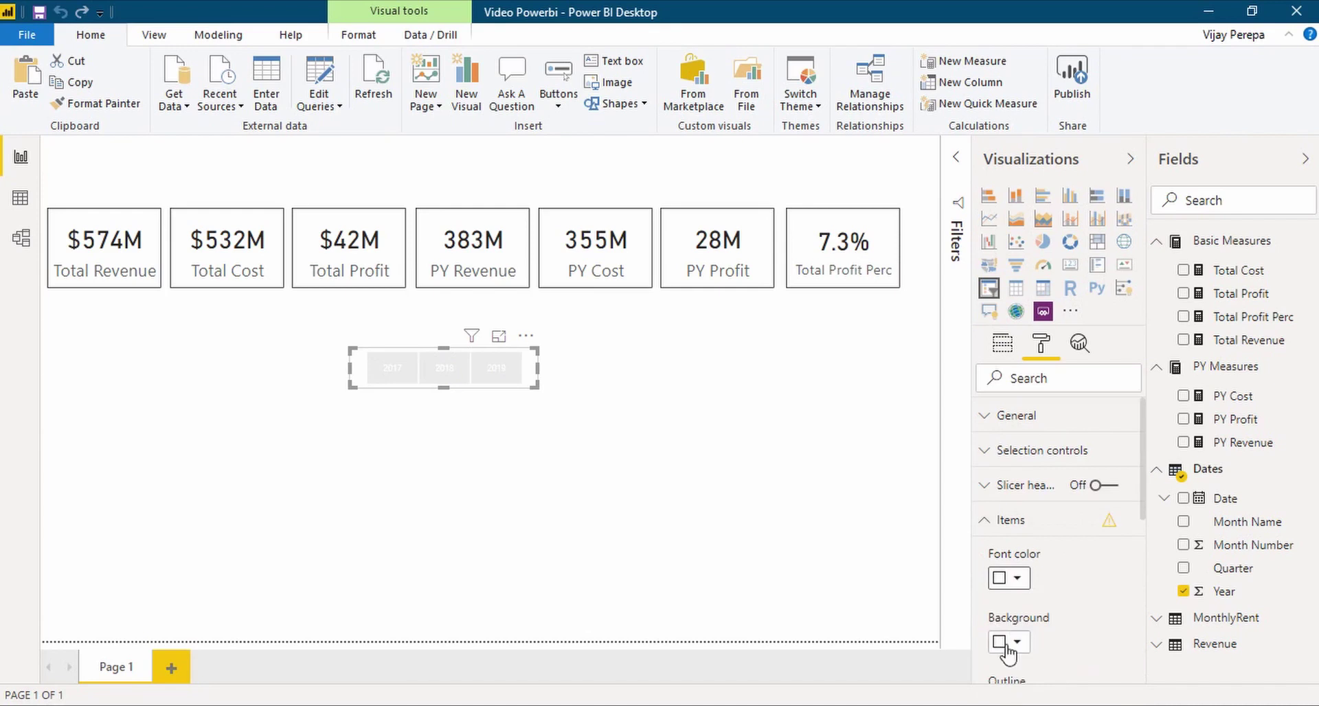
left_click(1003, 644)
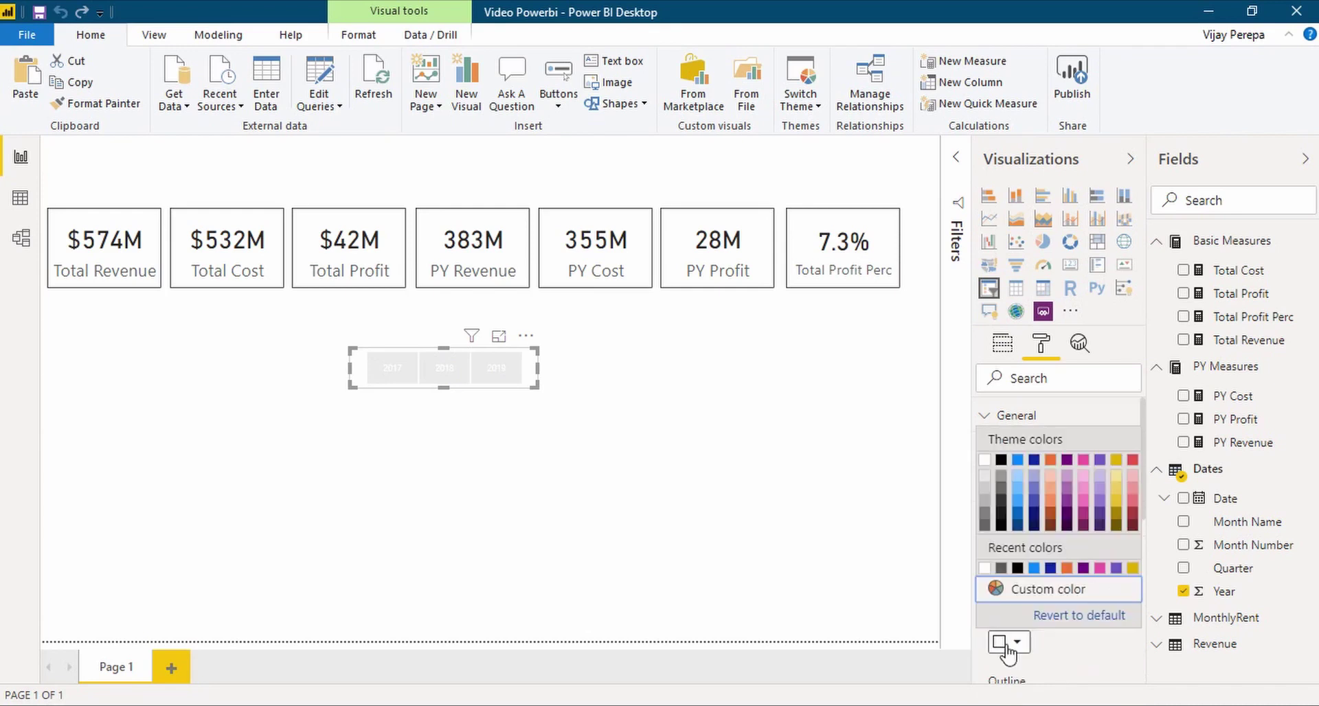
left_click(1019, 462)
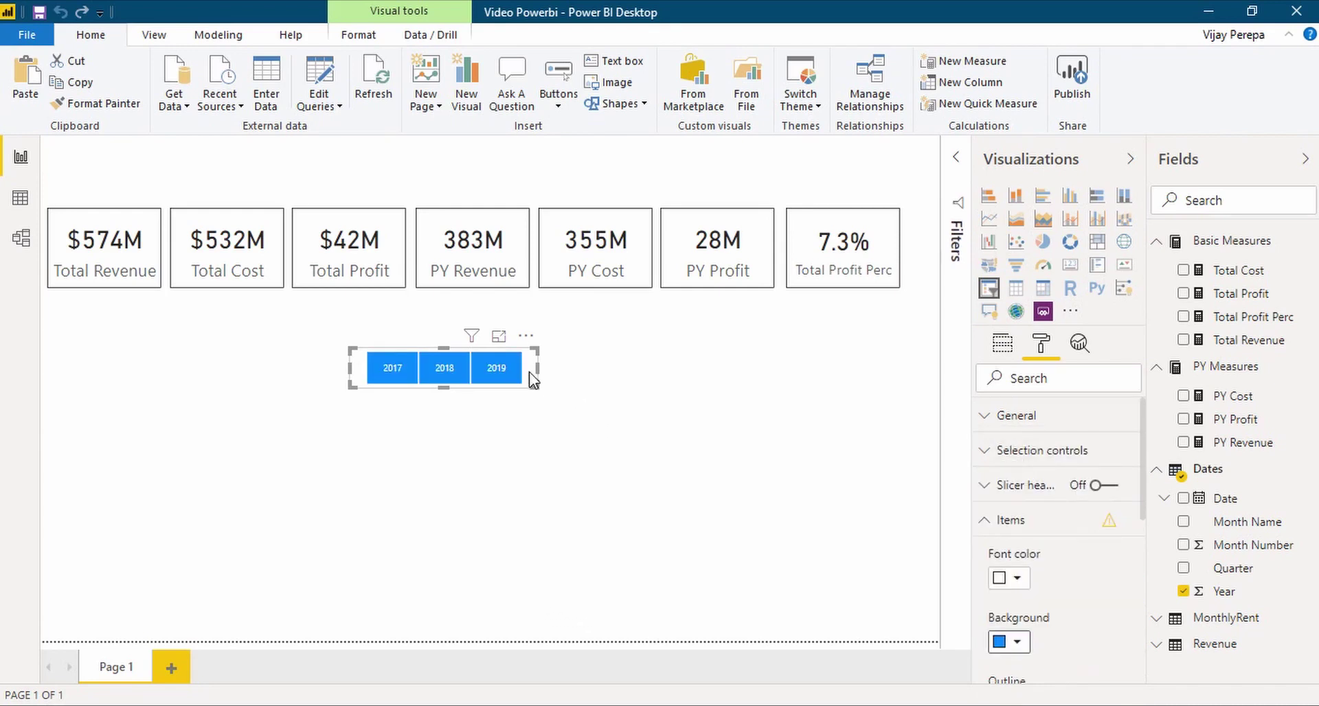
Step: Resize the Year slicer and place it above the cards in the report page's upper-right corner
mouse_move(538, 369)
left_mouse_down()
mouse_move(570, 368)
mouse_move(515, 368)
left_mouse_up()
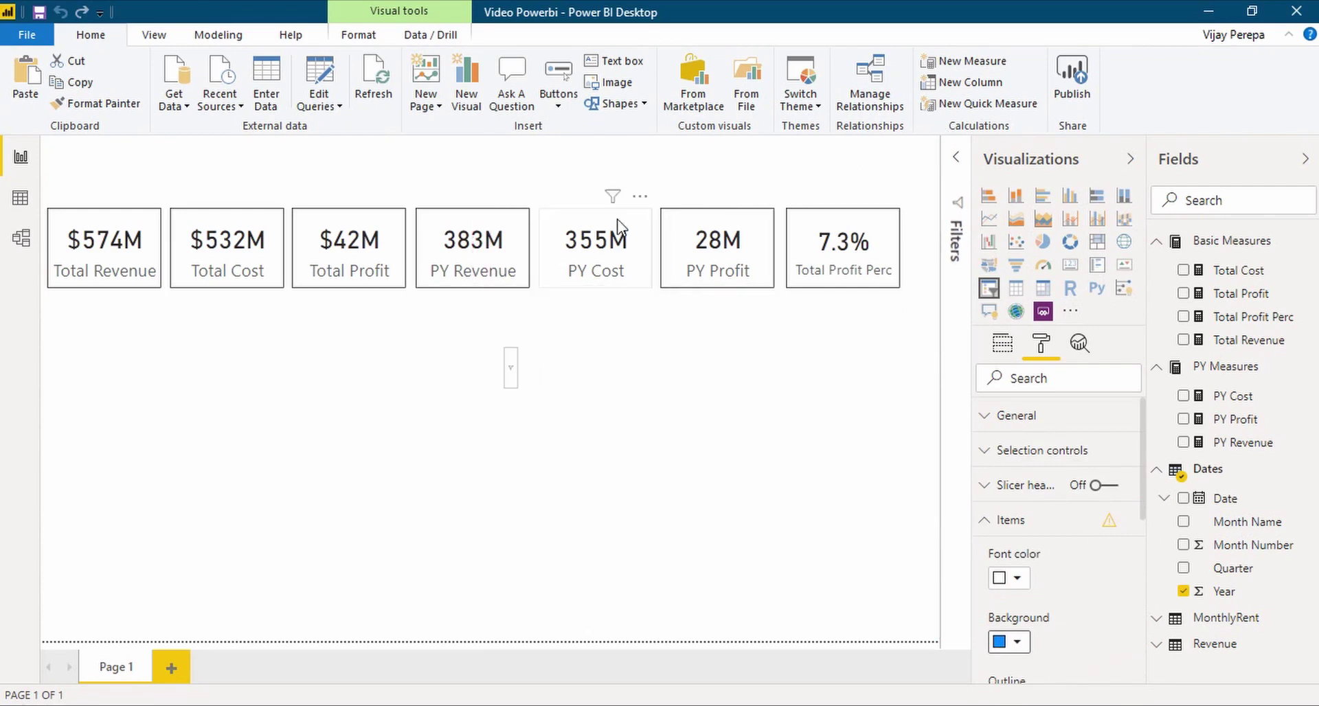
left_click_drag(474, 349, 790, 175)
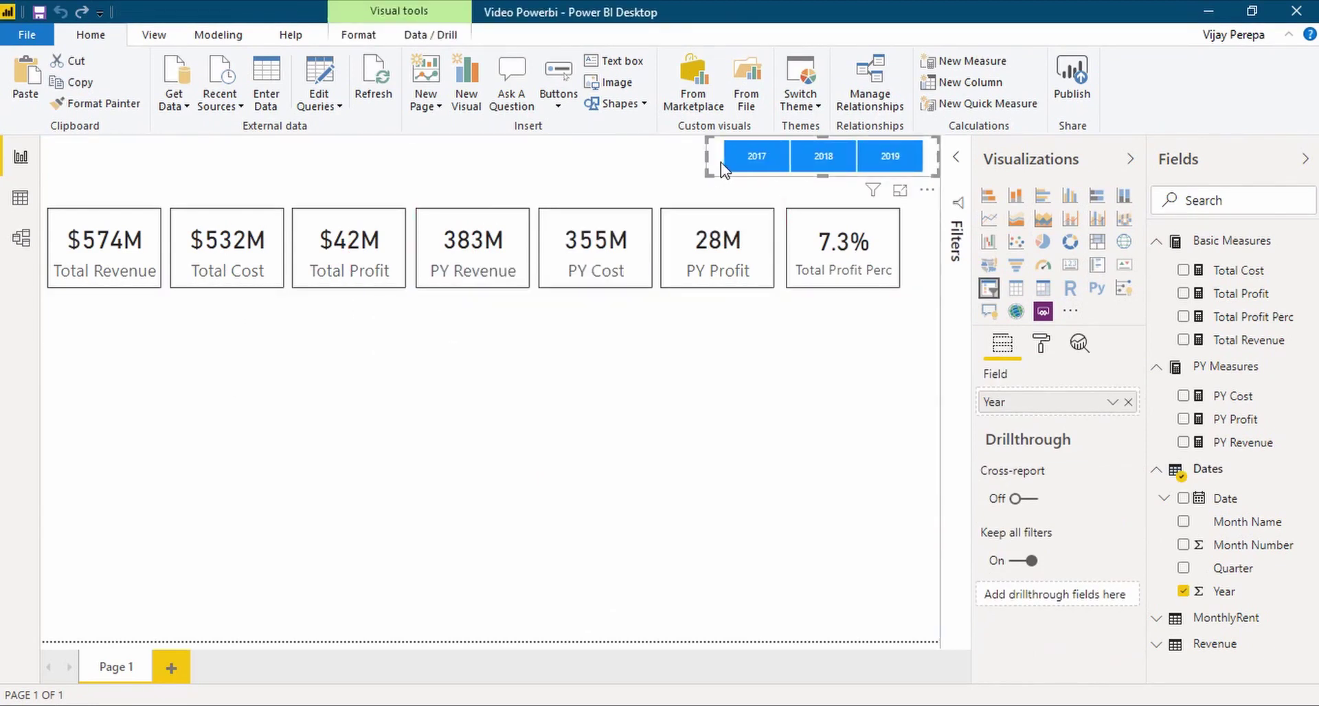
Step: Duplicate the Year slicer, place the copy directly to its left and replace its field with Quarter
left_click_drag(733, 162, 502, 151)
left_click_drag(1230, 568, 1065, 409)
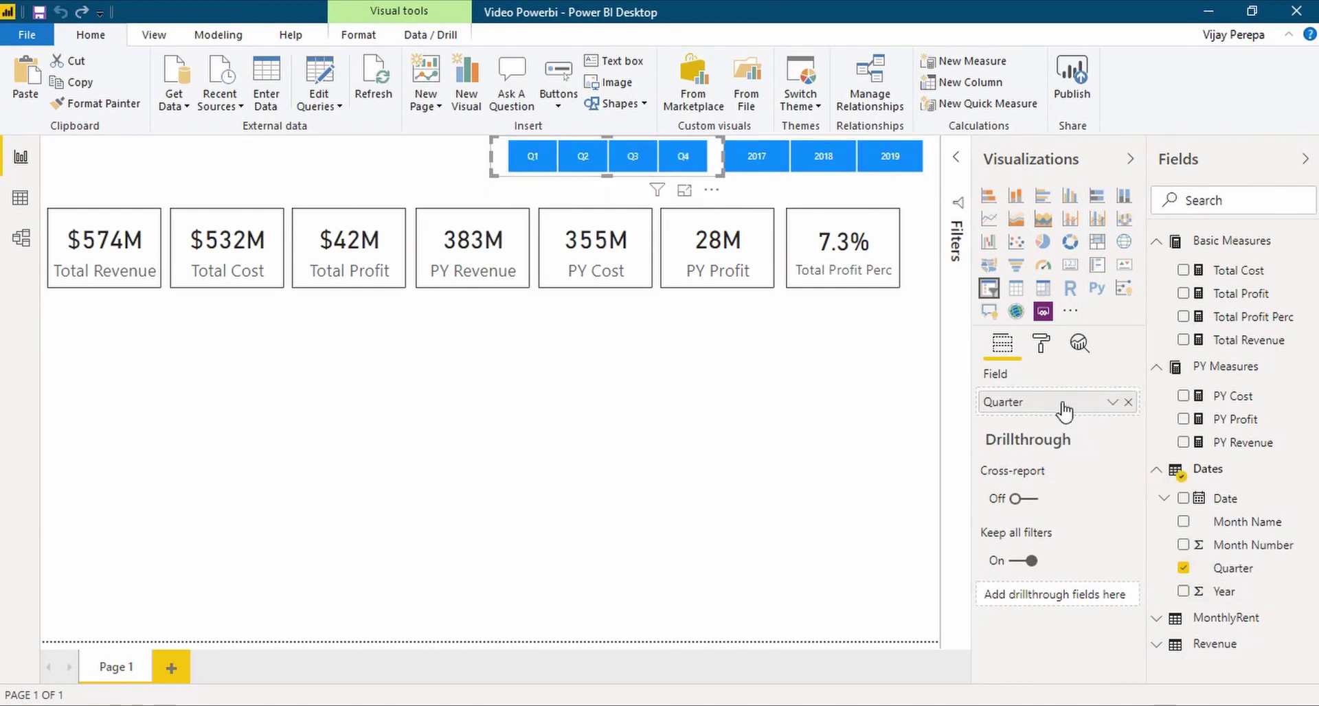
left_click(442, 433)
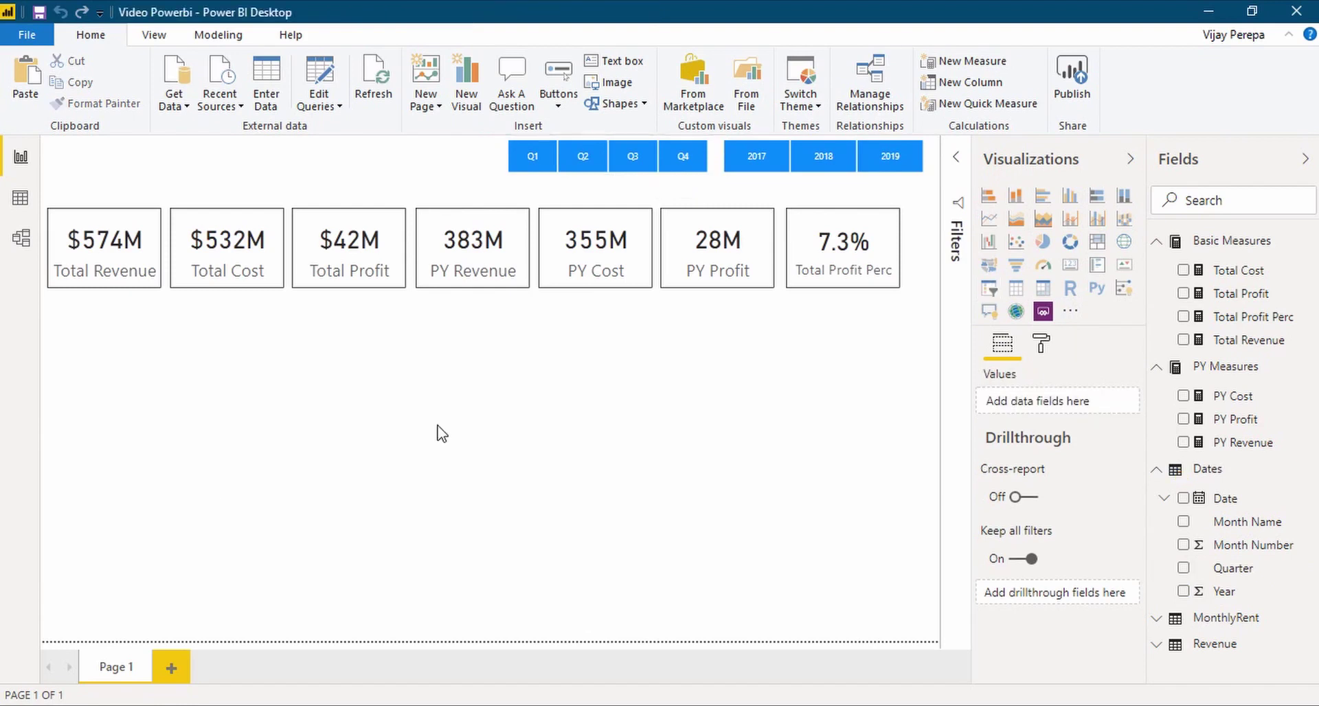
Step: Test the slicers by filtering the cards to 2018 and Q1, and clear only the Q1 selection
left_click(825, 160)
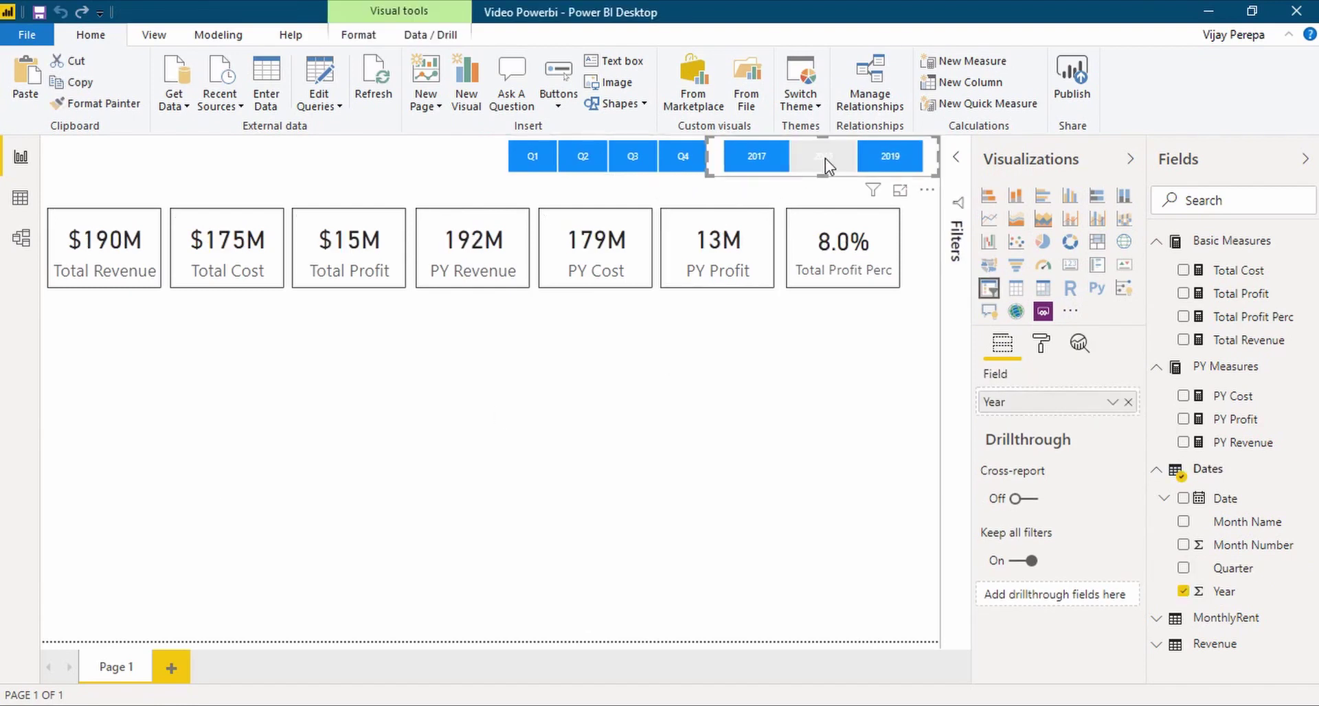
left_click(825, 158)
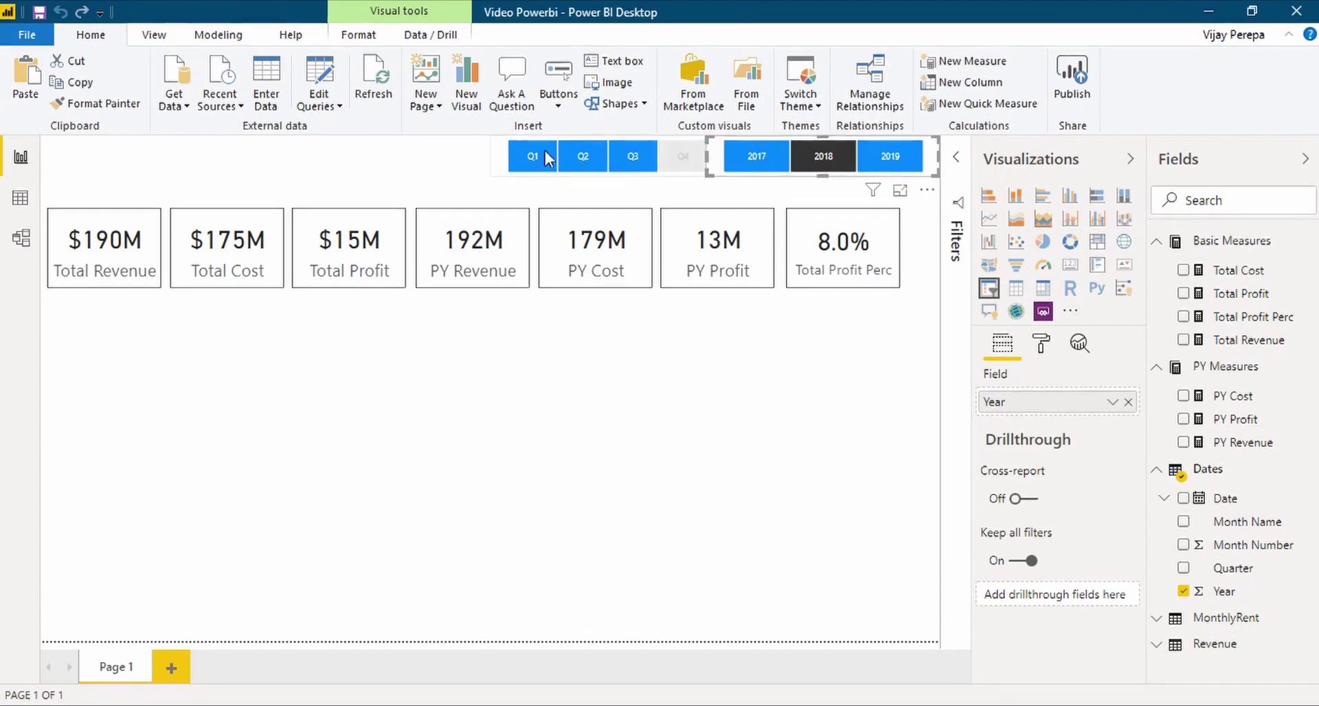
left_click(542, 158)
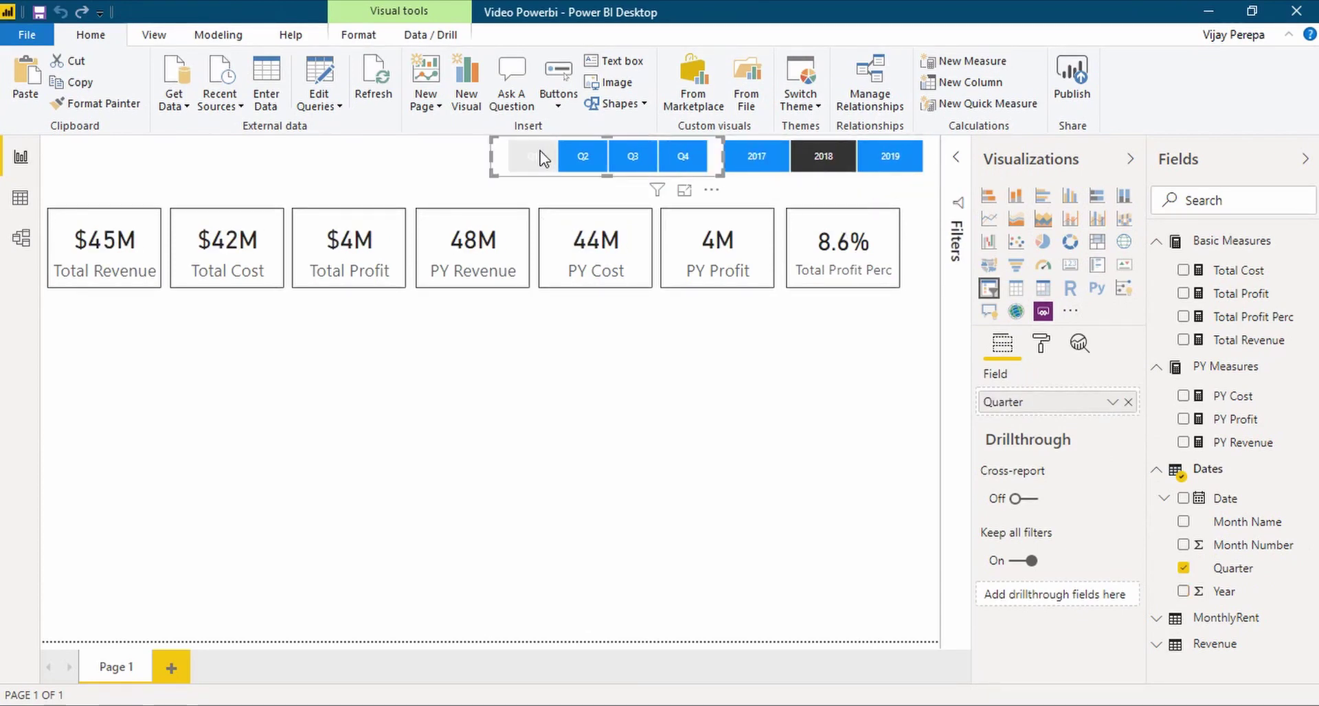
left_click(543, 158)
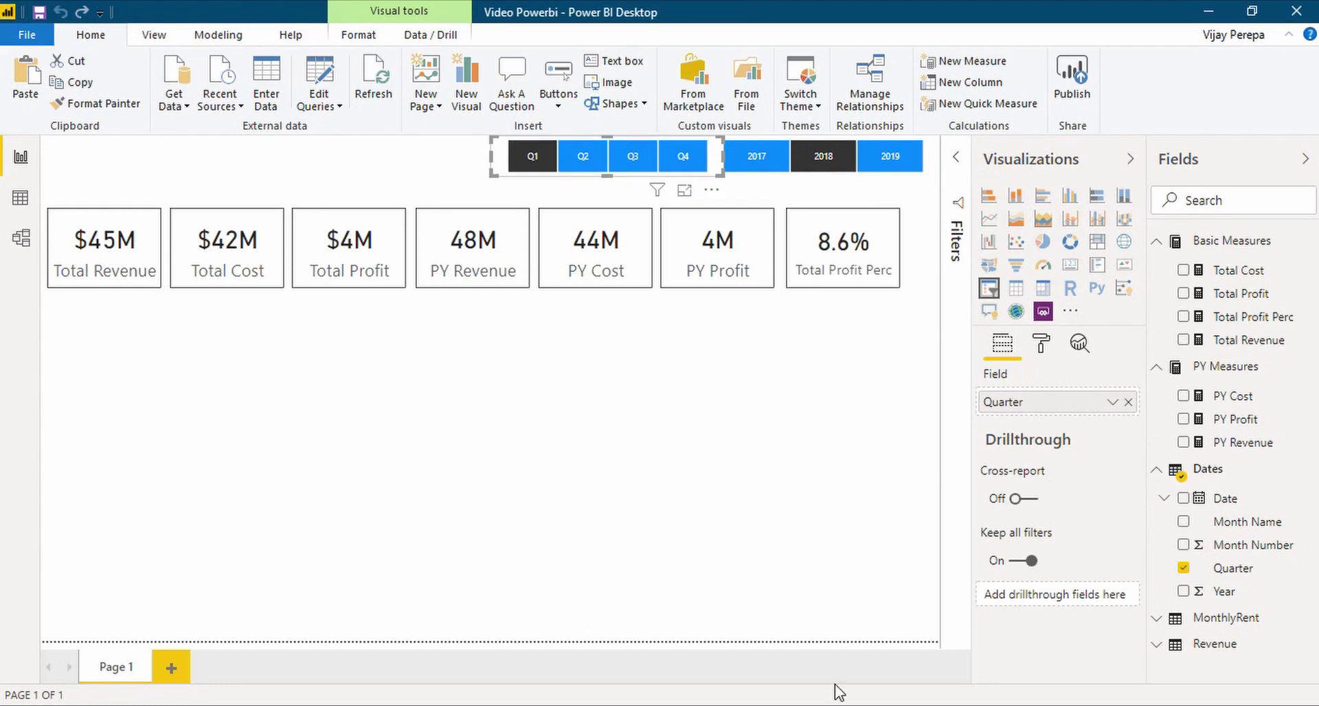
left_click(532, 156)
left_click(787, 333)
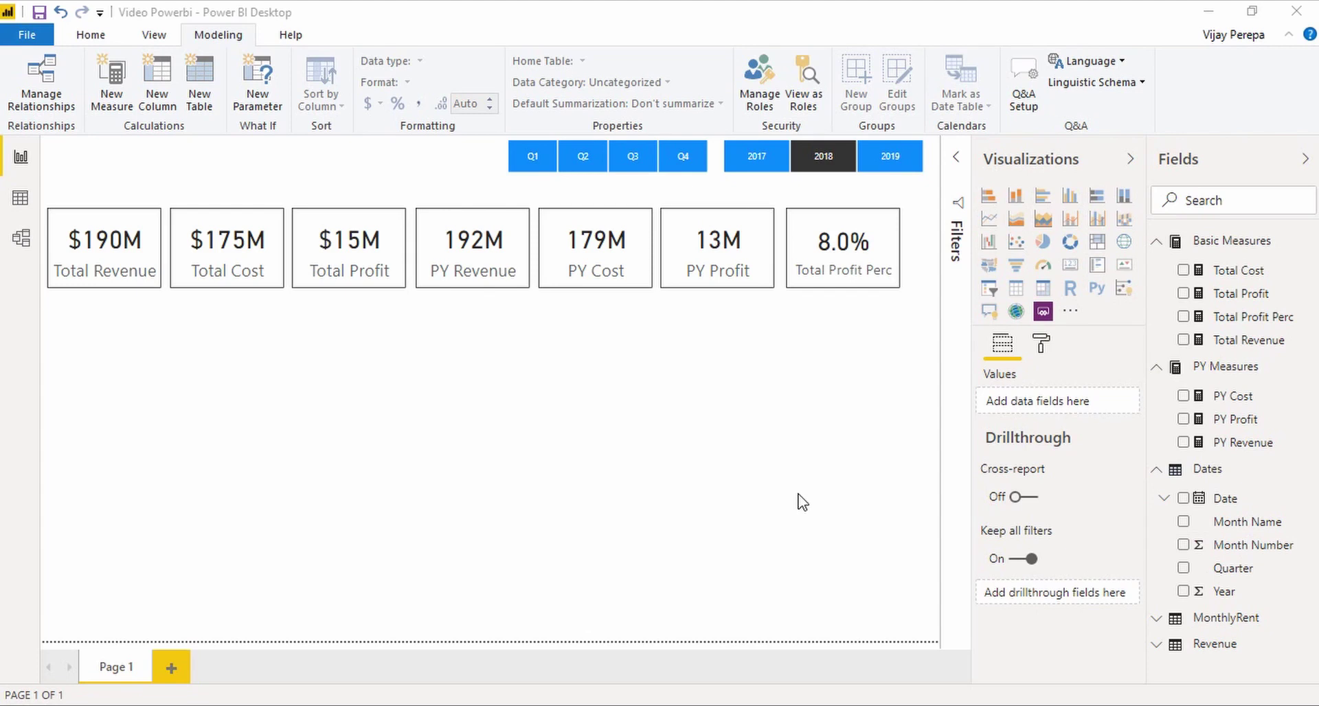
Step: Check which column the Month Name field of the Dates table is sorted by
left_click(1213, 523)
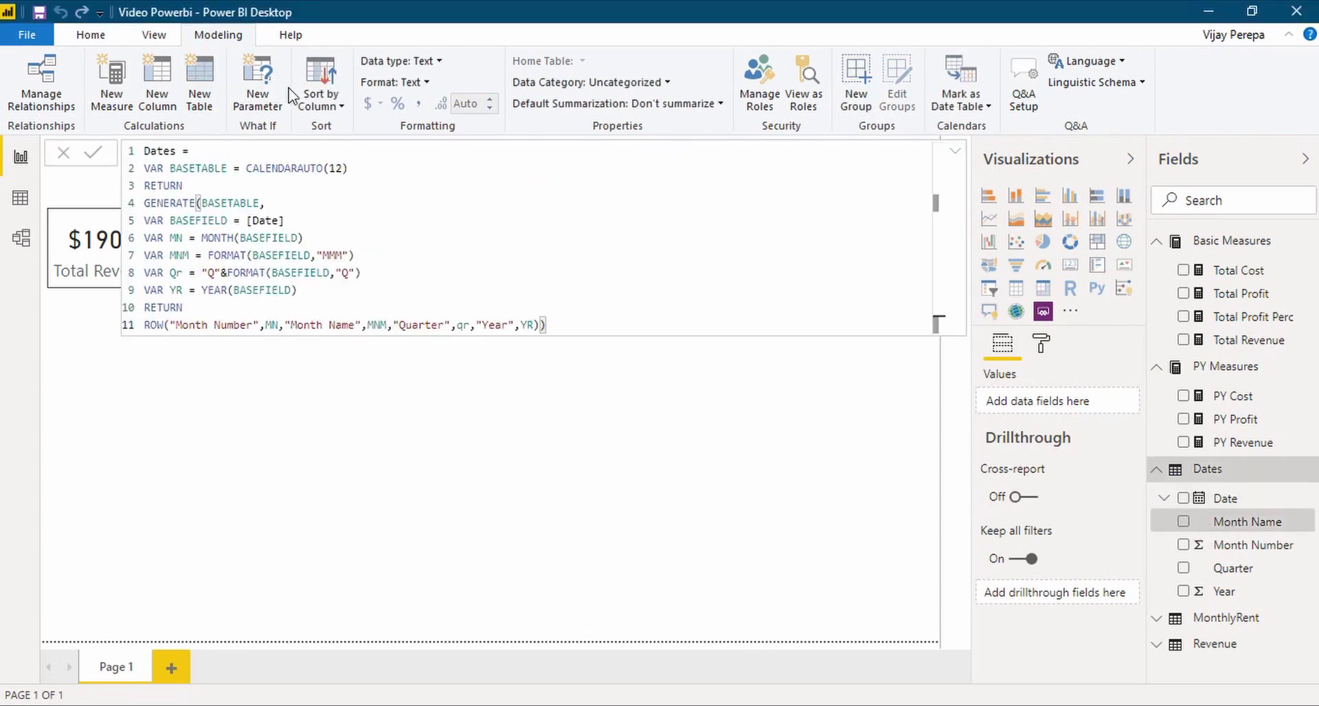
left_click(316, 102)
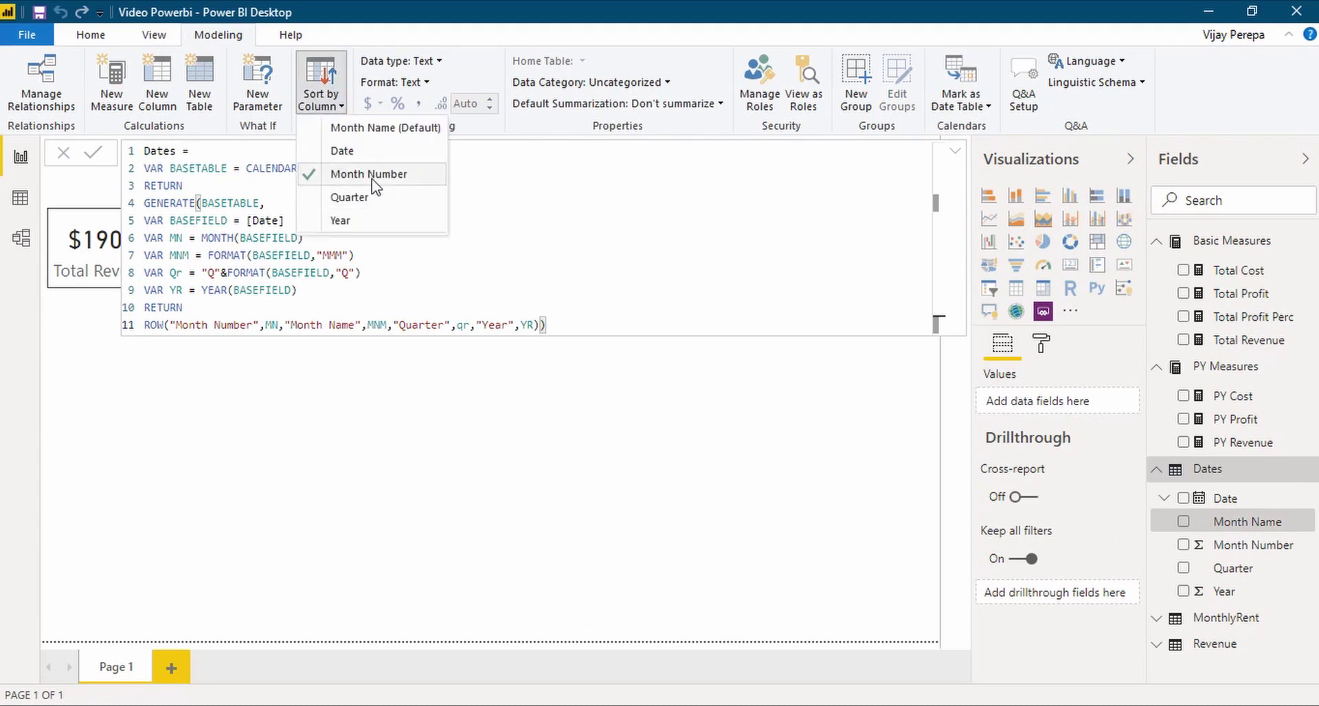
left_click(490, 524)
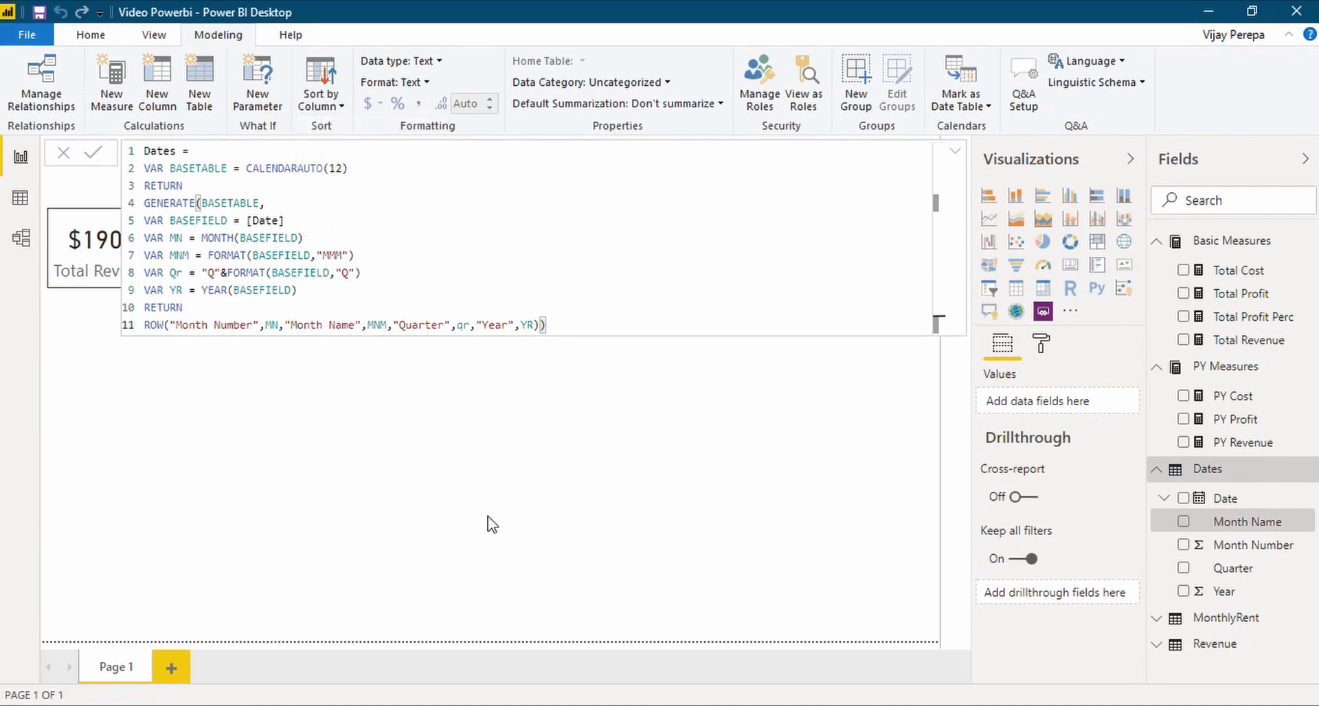
left_click(956, 151)
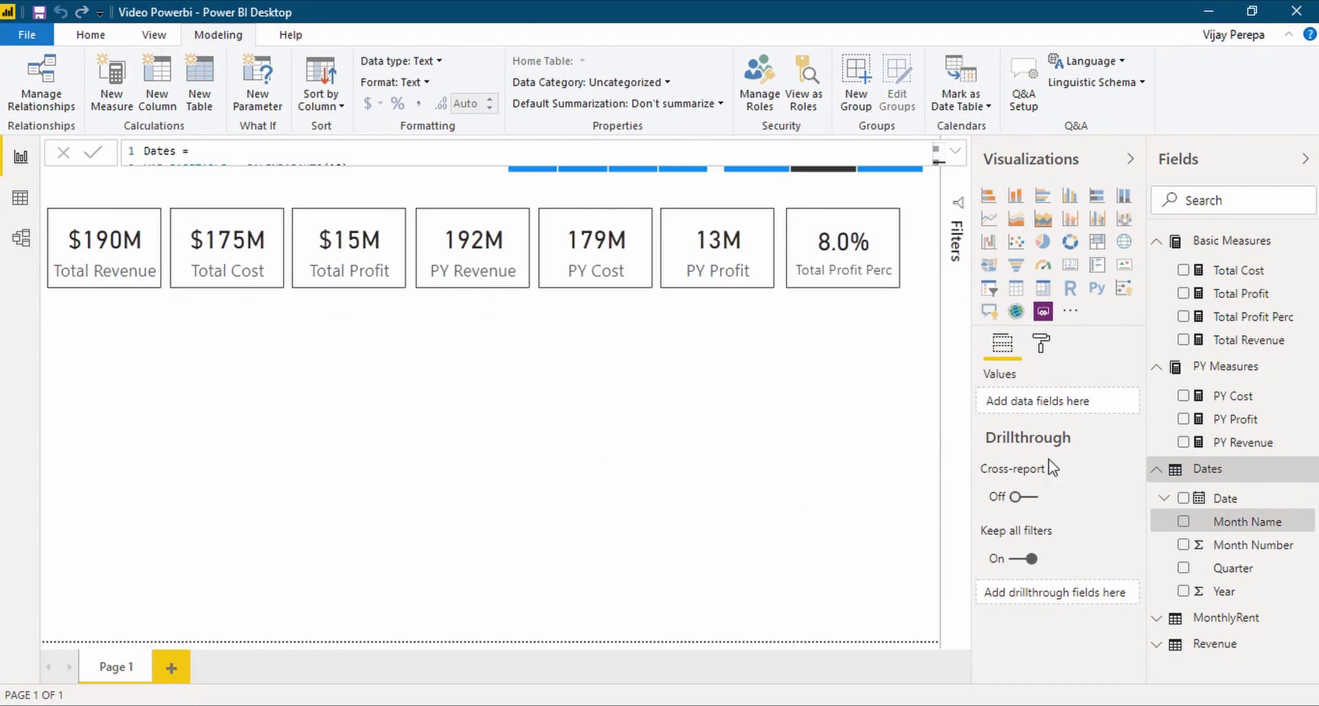
Step: Add a slicer for the Month Name field of the Dates table, display it as a dropdown and reduce its height
left_click(1205, 371)
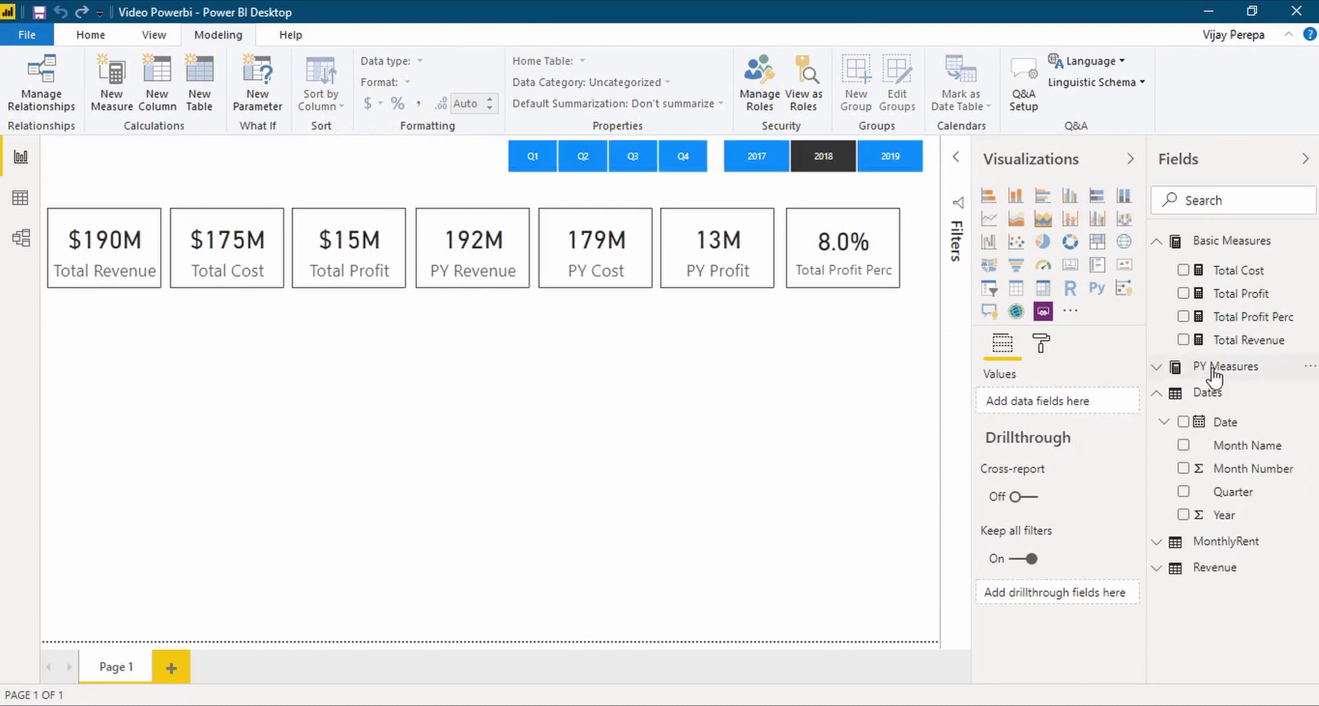
left_click(987, 290)
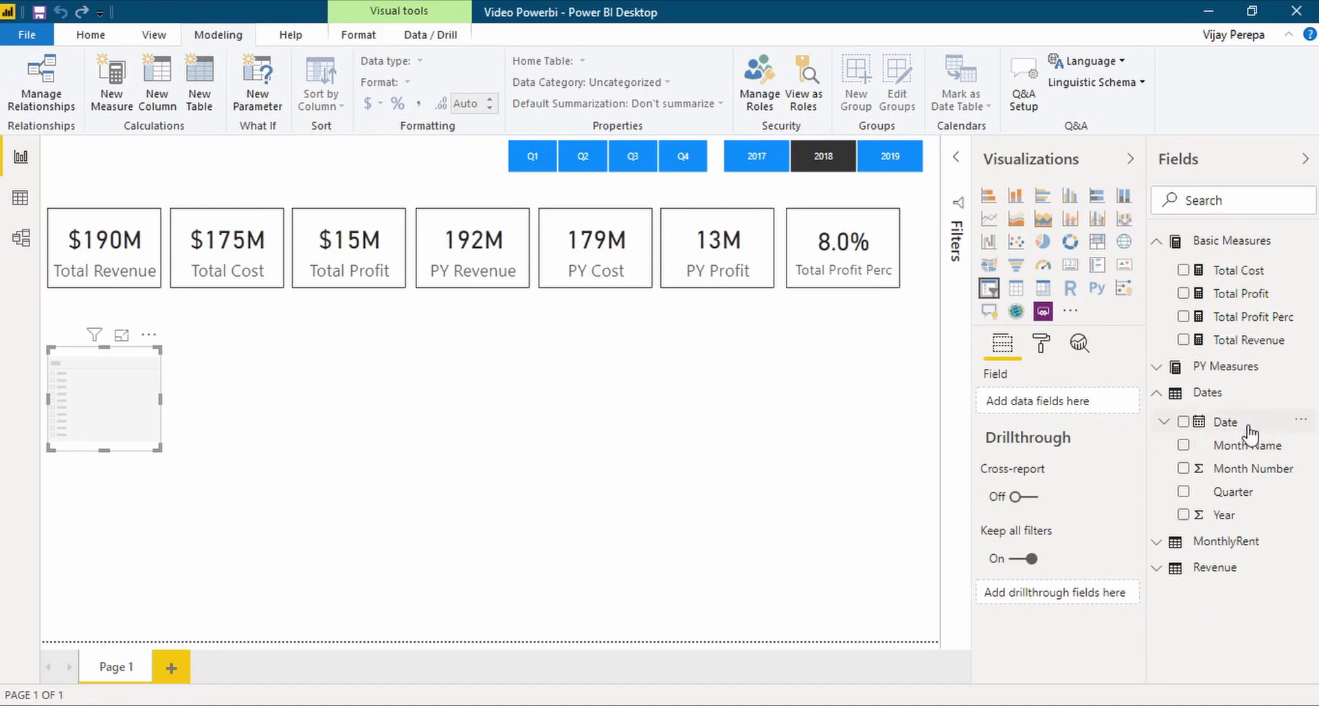
left_click_drag(1249, 446, 141, 413)
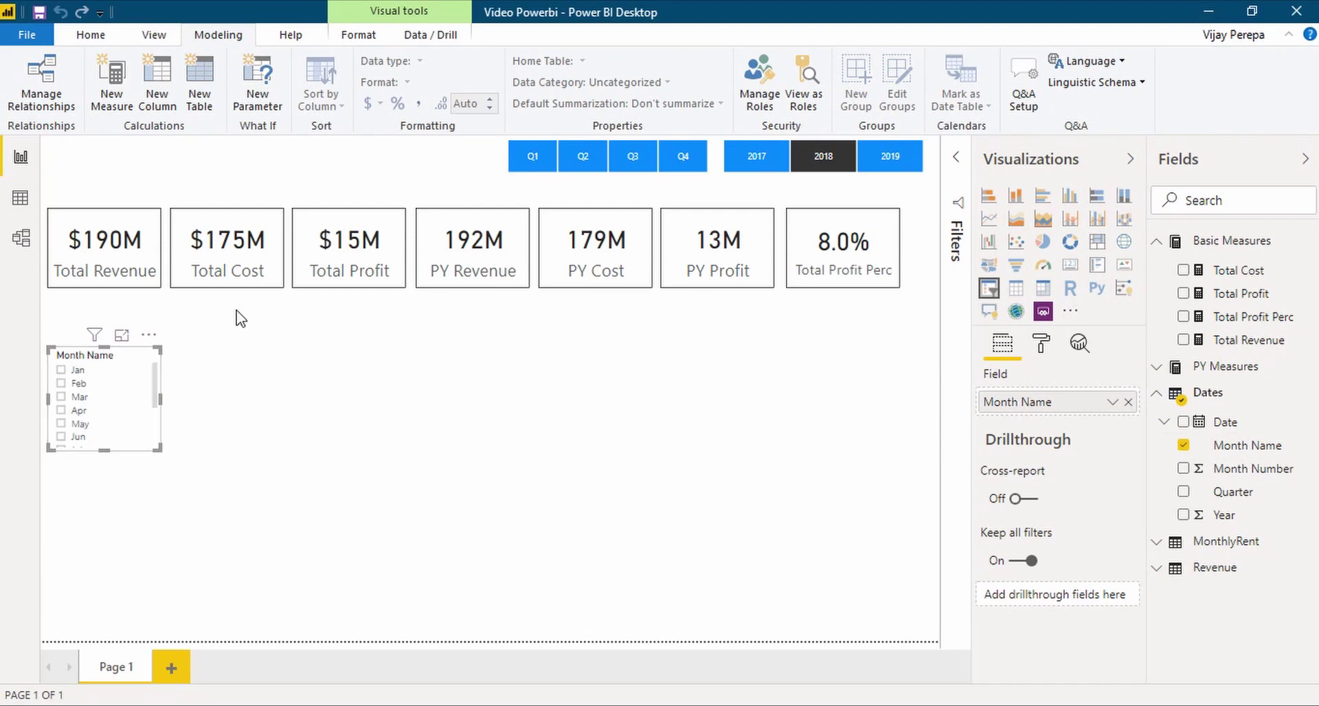
left_click(148, 356)
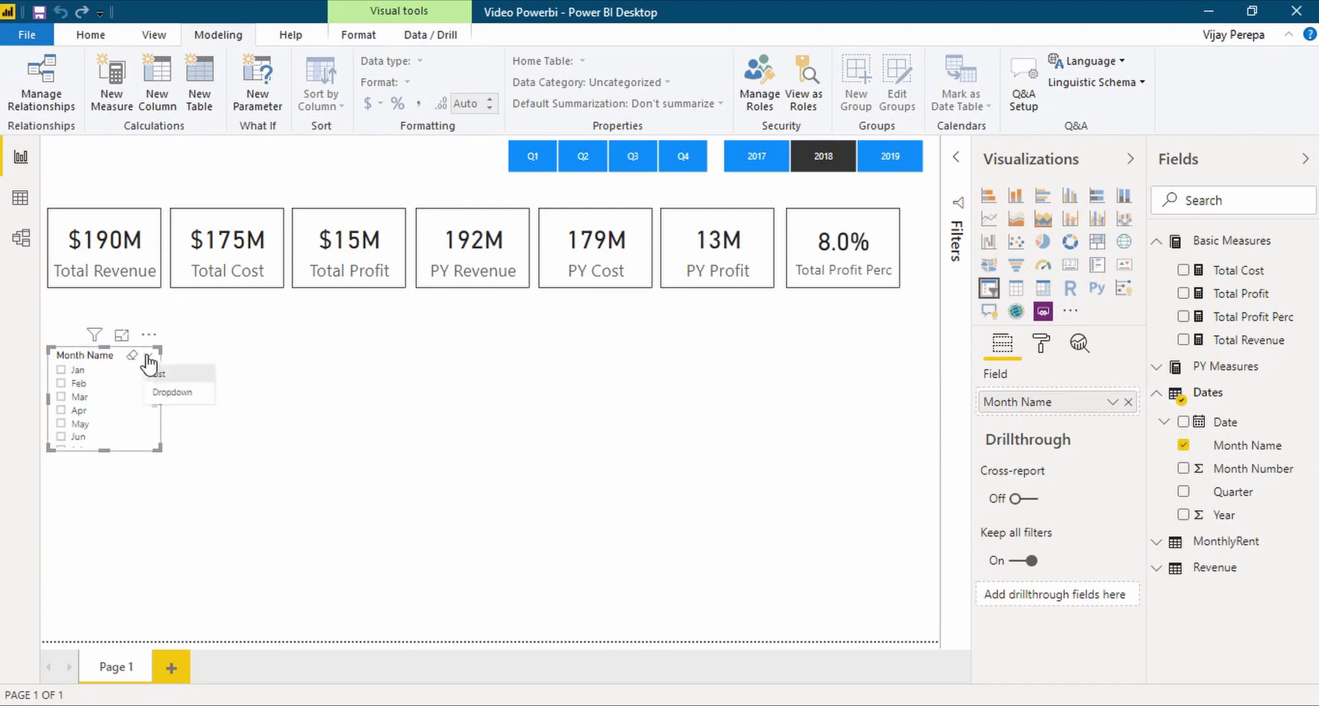
left_click(171, 392)
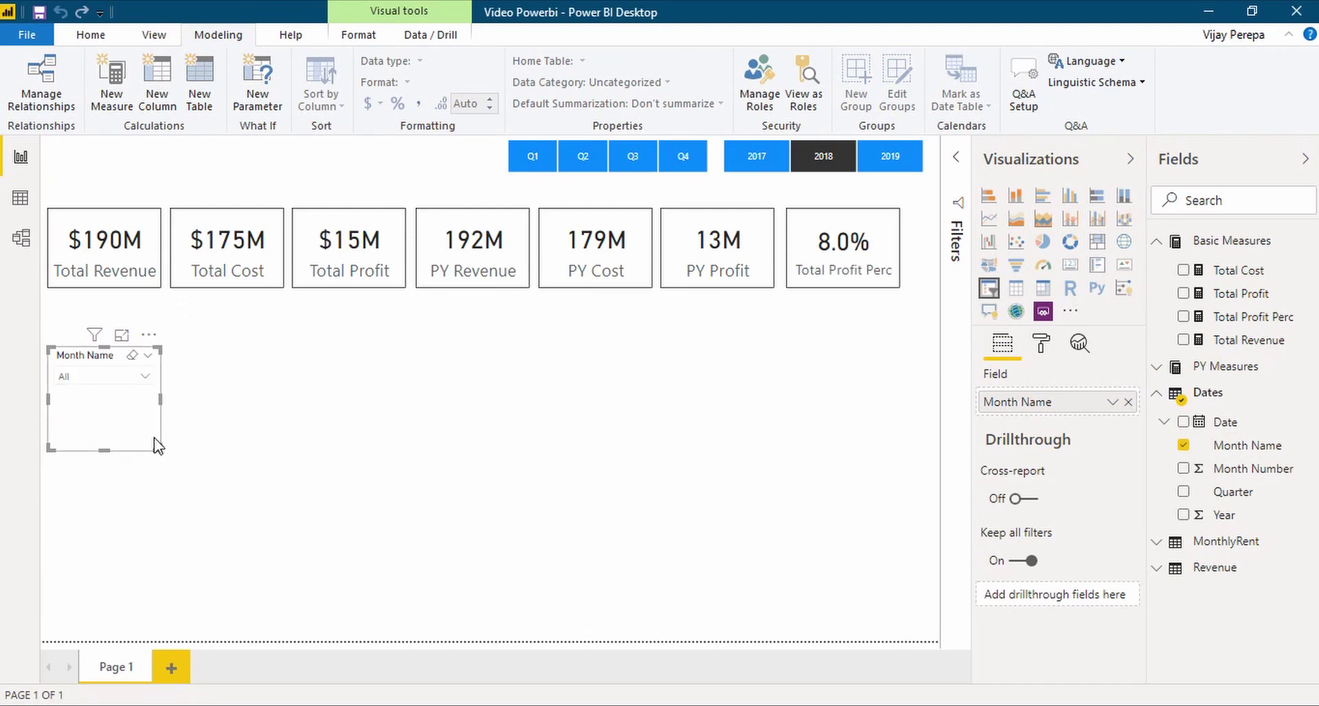
left_click(105, 458)
left_click(105, 441)
left_click_drag(106, 448, 114, 402)
left_click(113, 400)
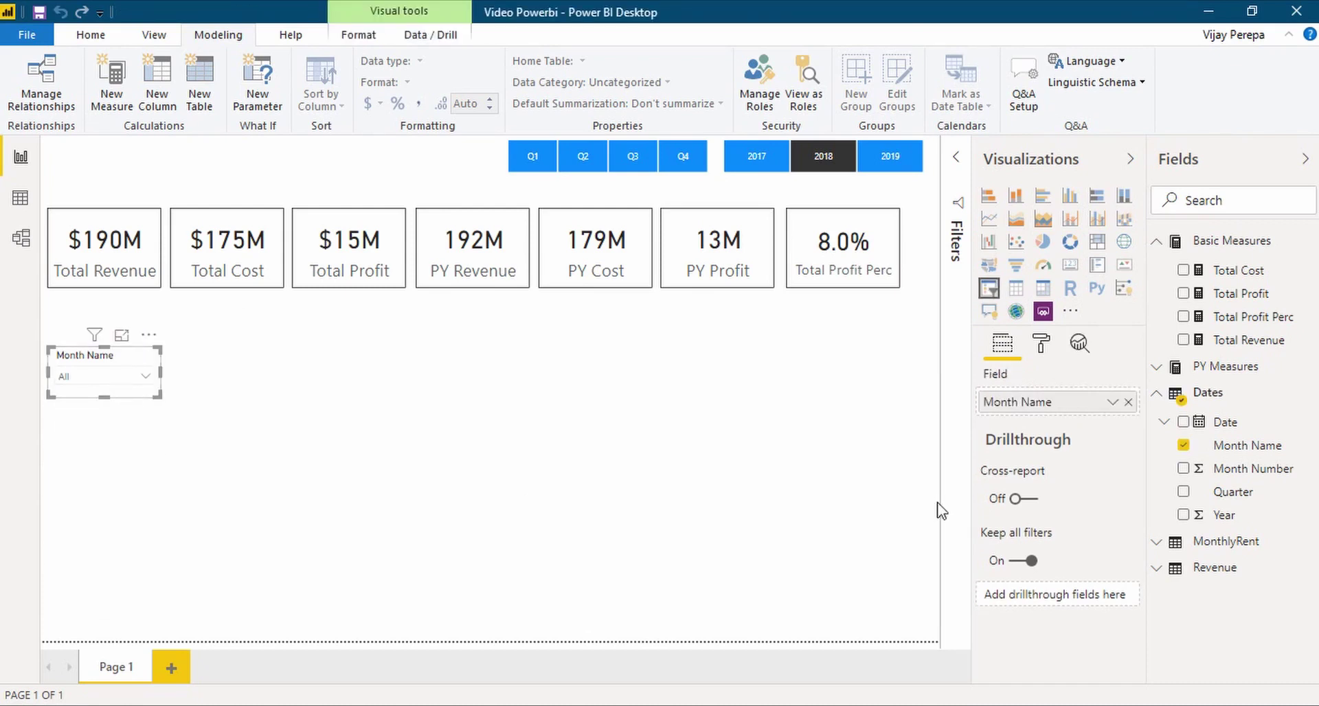
Step: Turn on the Month Name slicer's border and place it above the cards, directly left of the Quarter slicer
left_click(1043, 344)
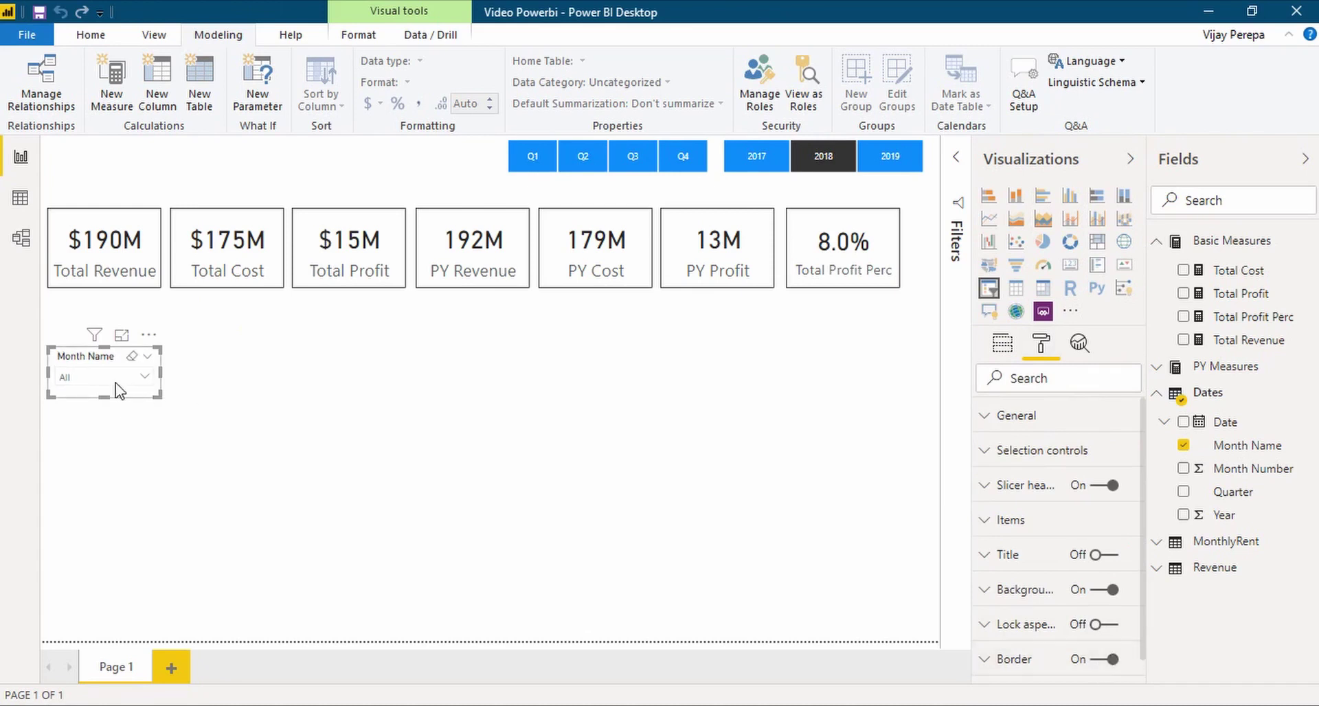
left_click(471, 153)
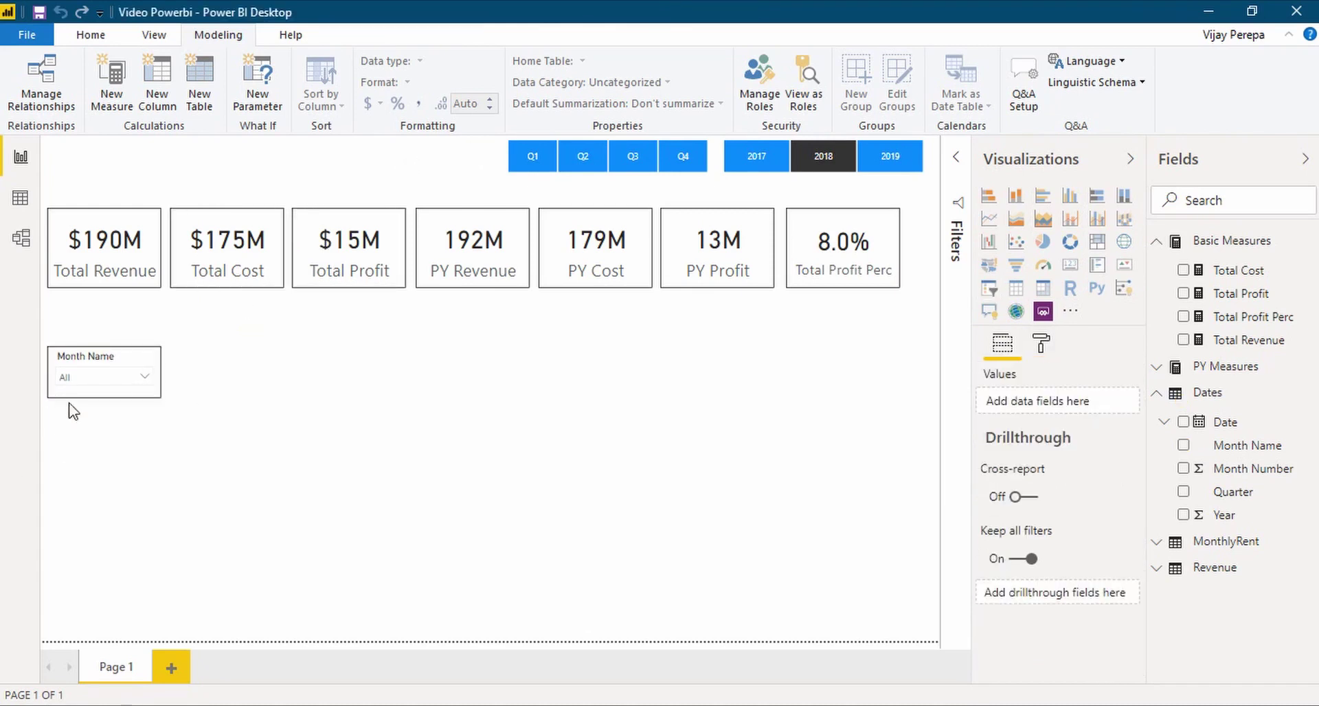
left_click_drag(76, 355, 410, 126)
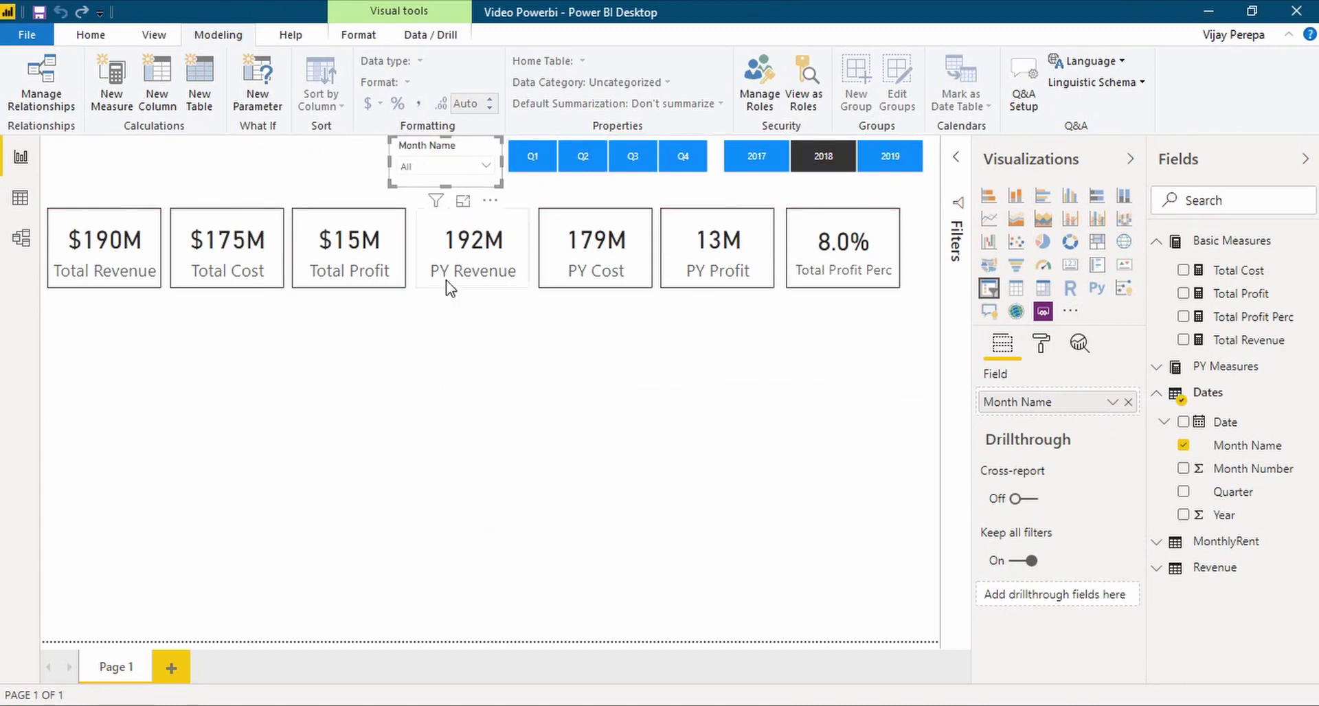
left_click(494, 439)
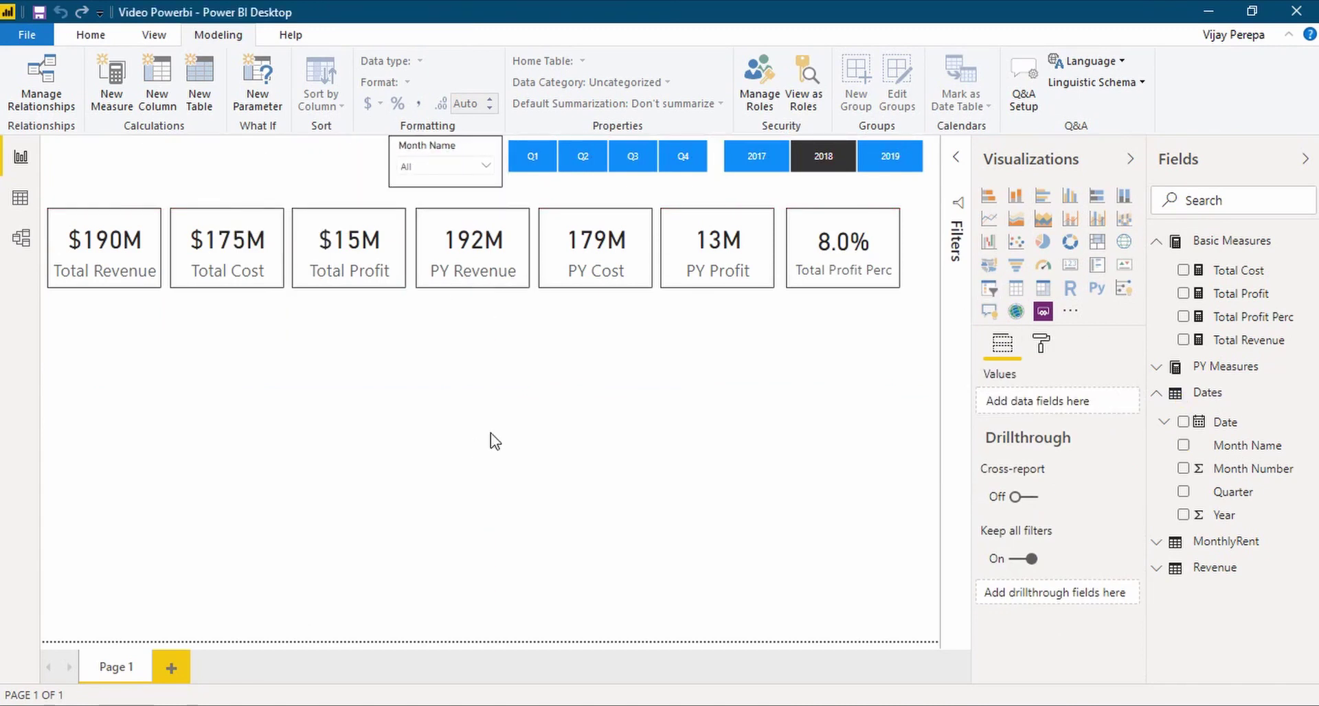
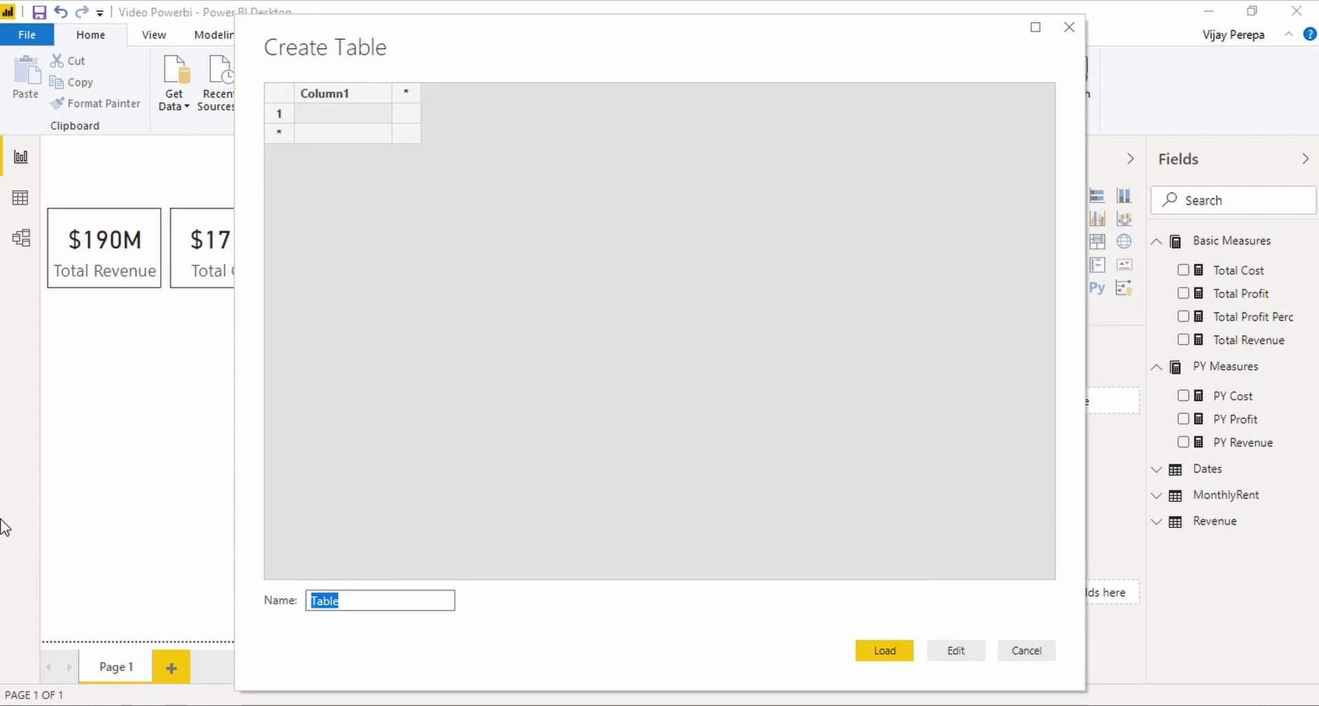
Step: Name the manually entered table Type Selection and rename its first column to Type
type("Type Selection")
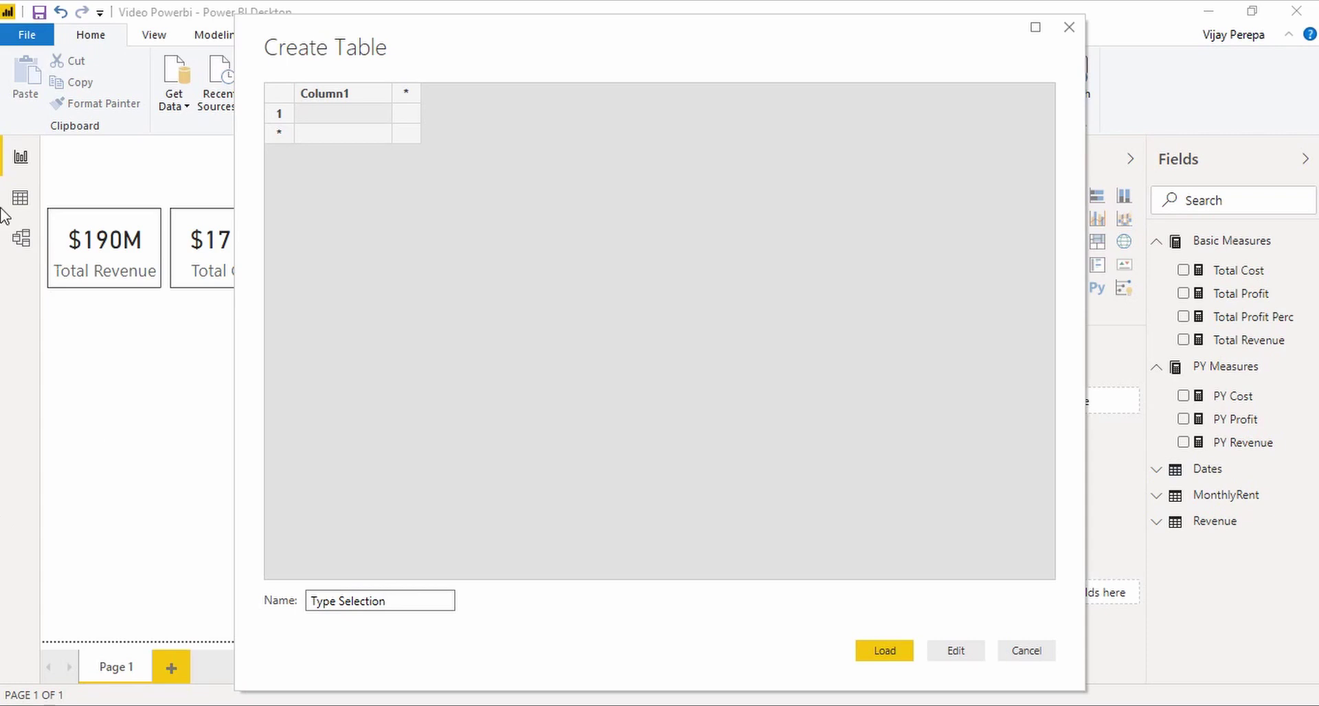
left_click(370, 101)
double_click(369, 101)
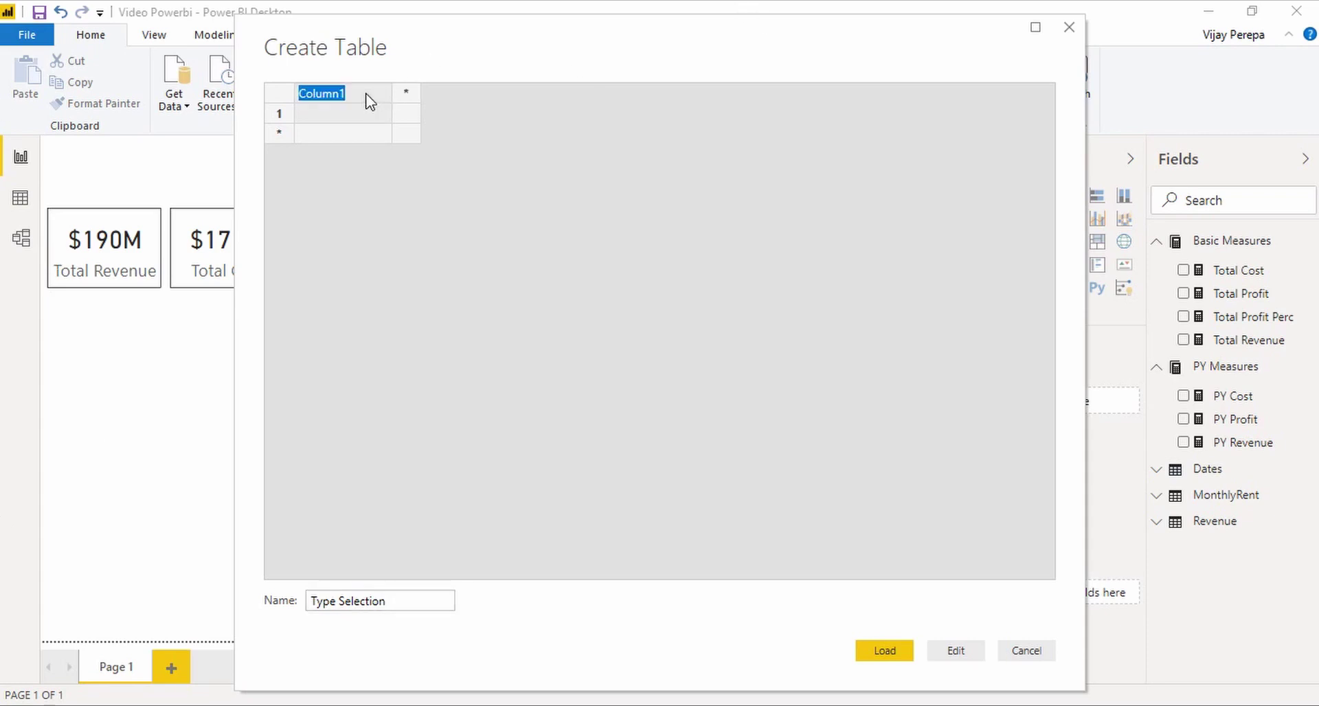
type("Type")
left_click(372, 117)
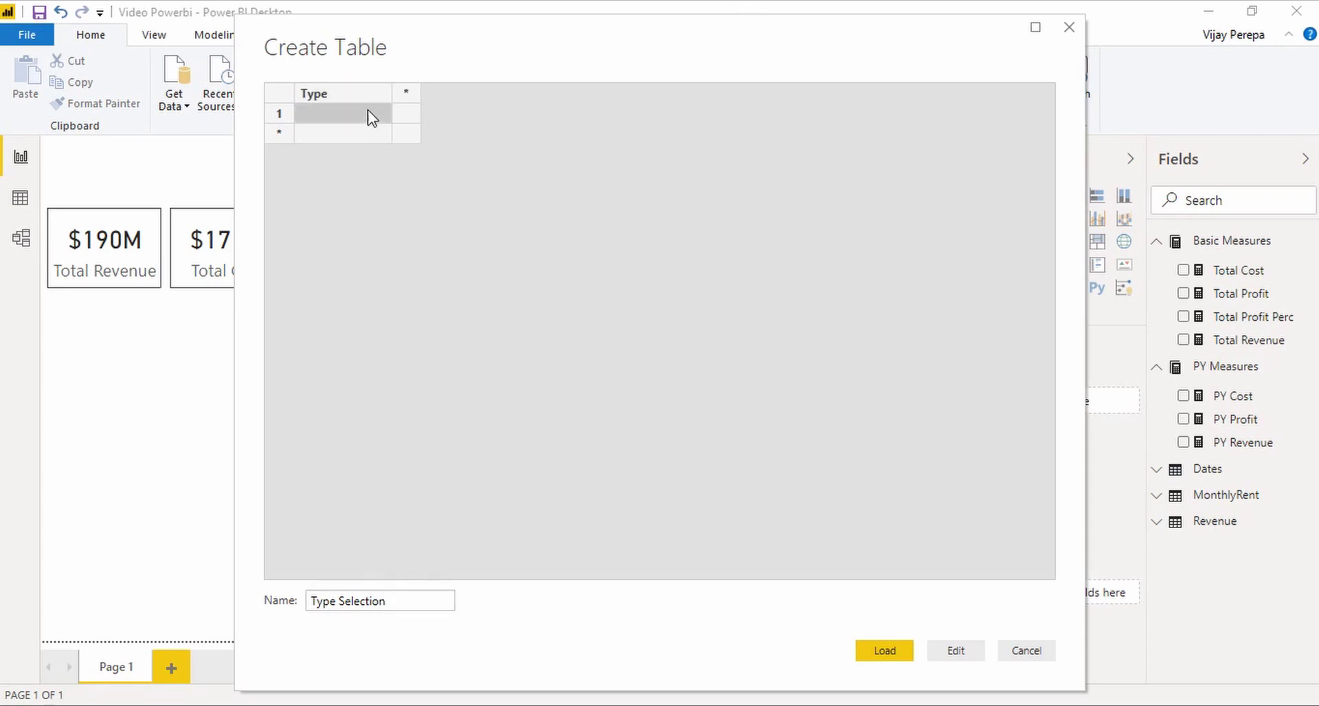
Step: Fill the Type column of the new table with the rows Revenue, Cost and Profit
type("Revenue")
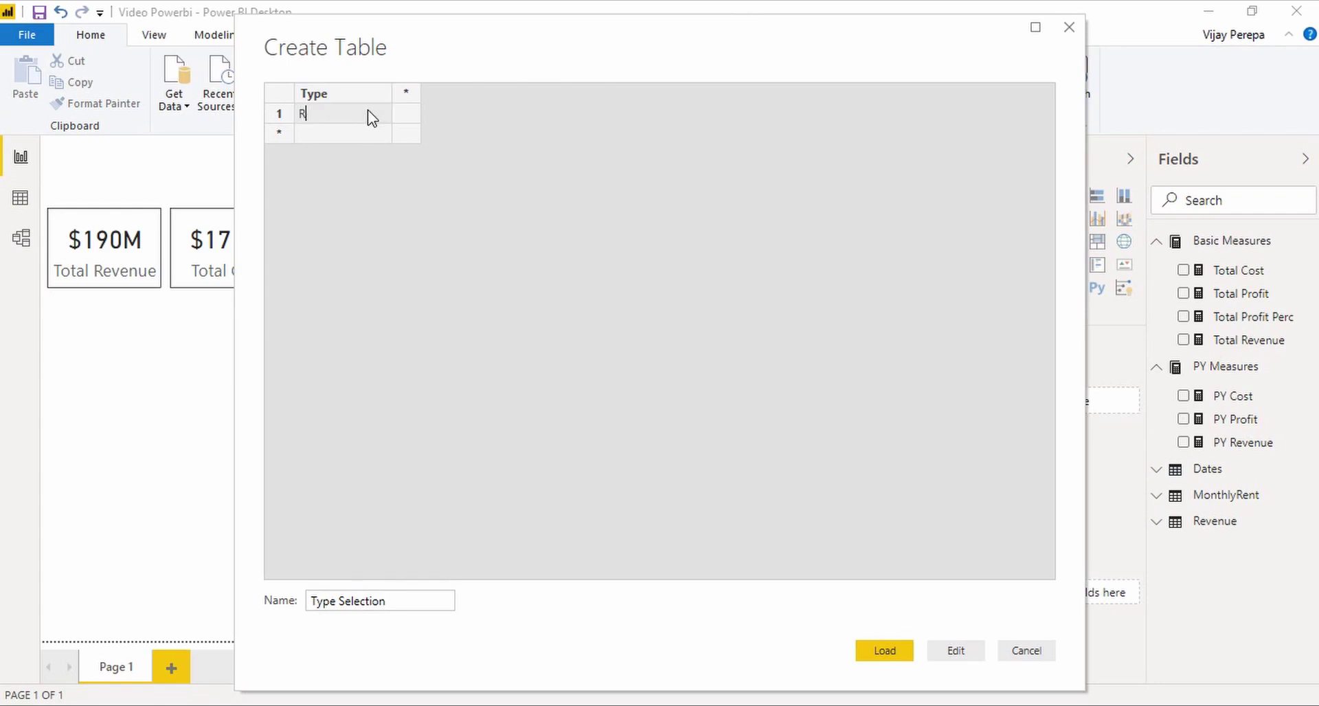
left_click(362, 138)
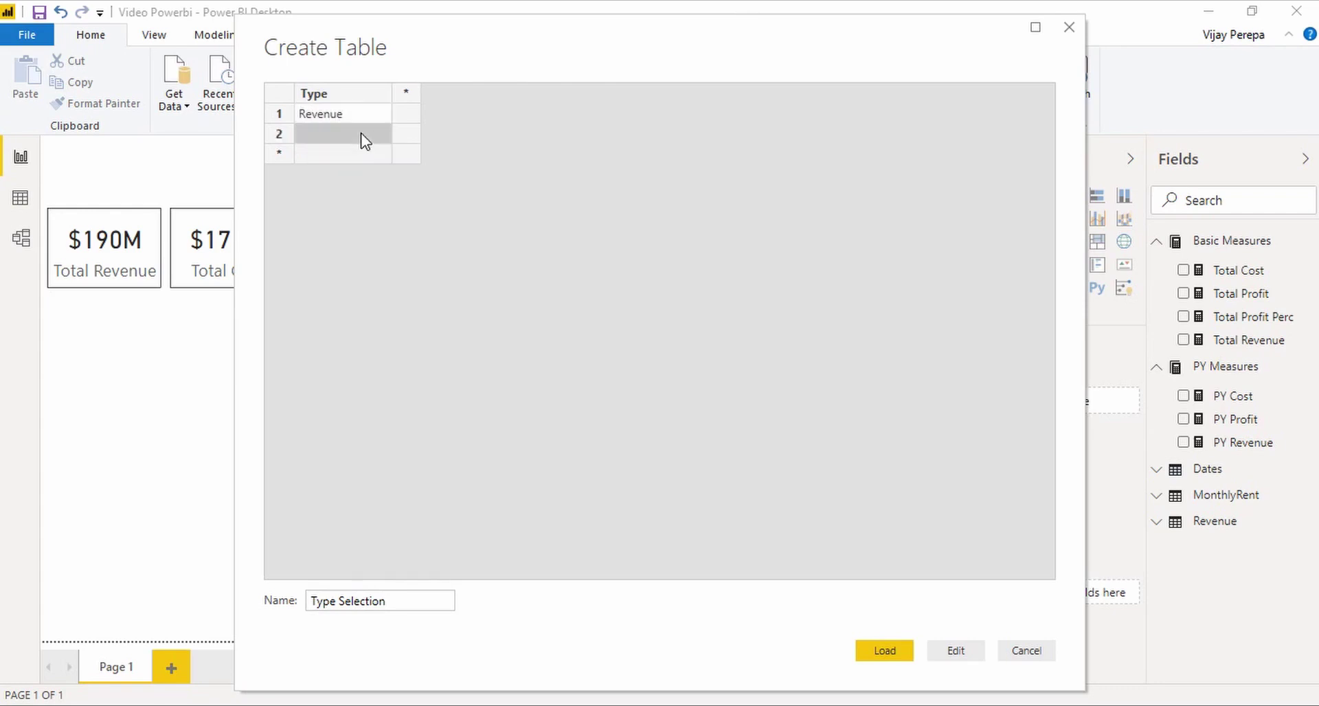
type("cost")
key("BackSpace")
key("BackSpace")
key("BackSpace")
key("BackSpace")
type("C")
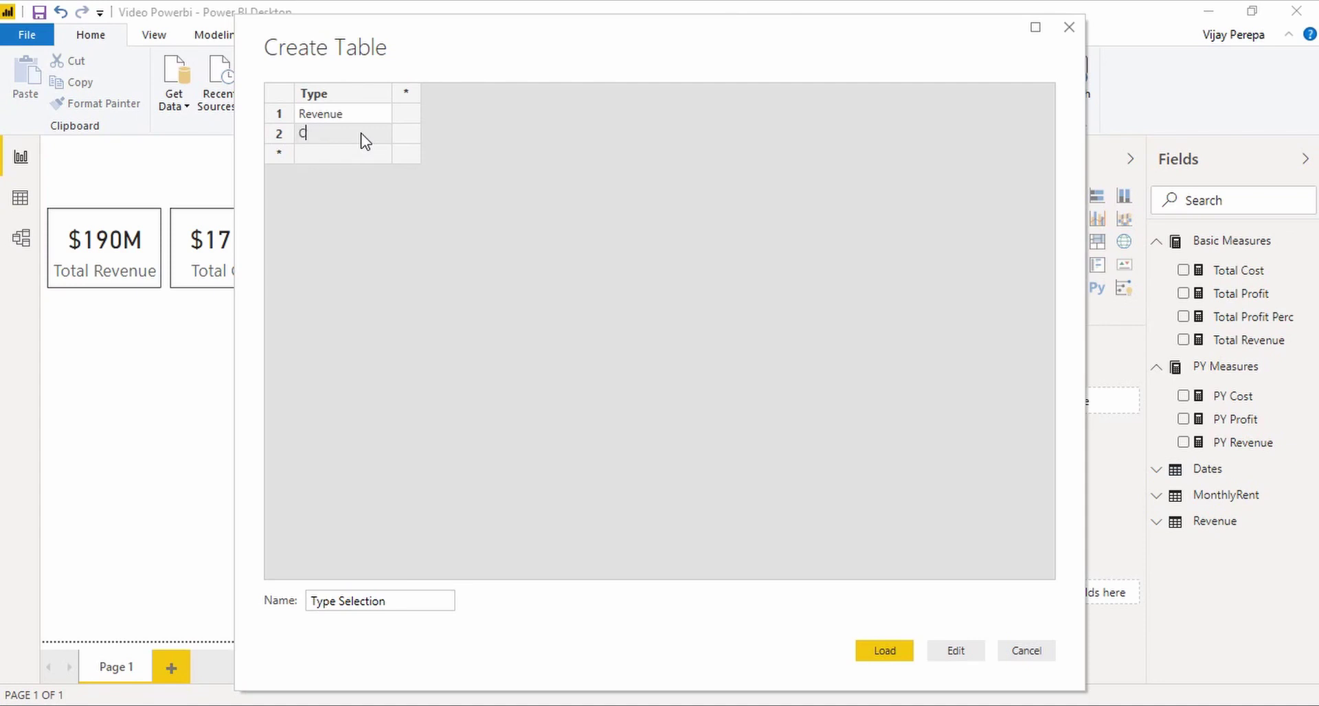
type("ost")
key("Return")
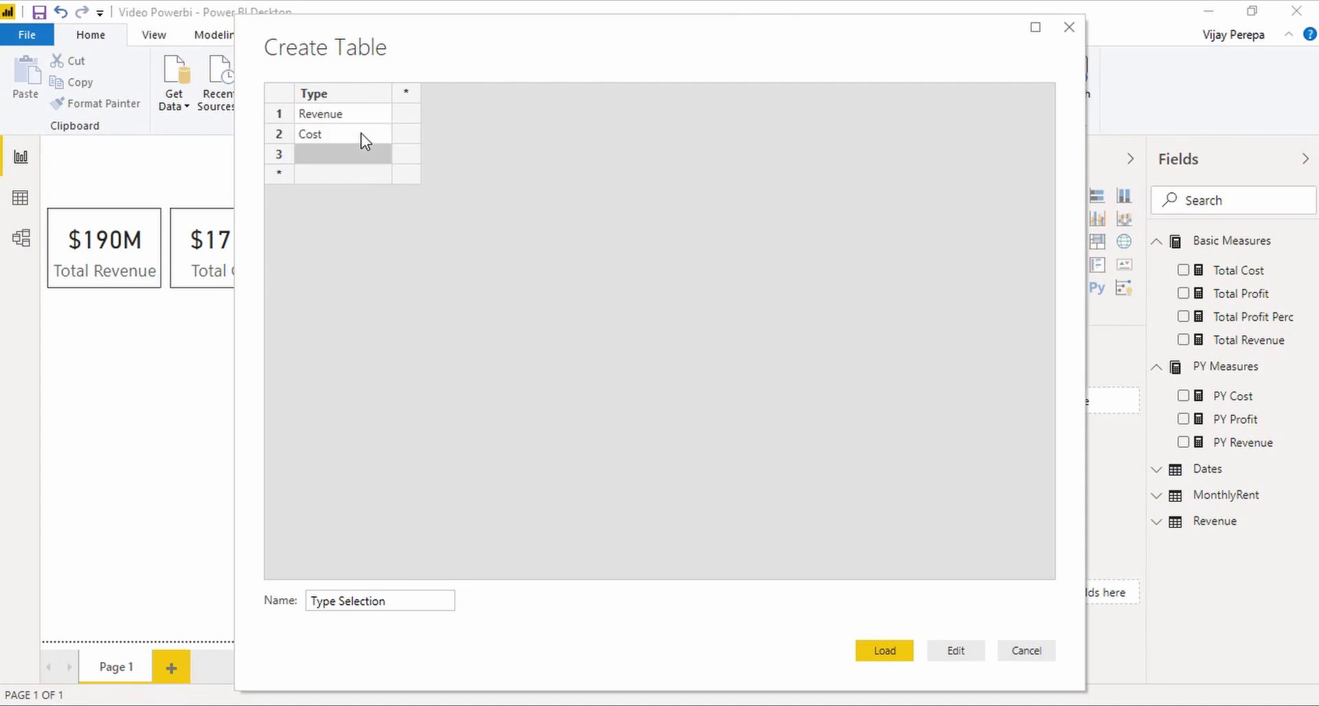
type("Profit")
Step: Add an Index column with the values 1, 2 and 3 beside the Type column and load the table
key("Up")
key("Up")
key("Up")
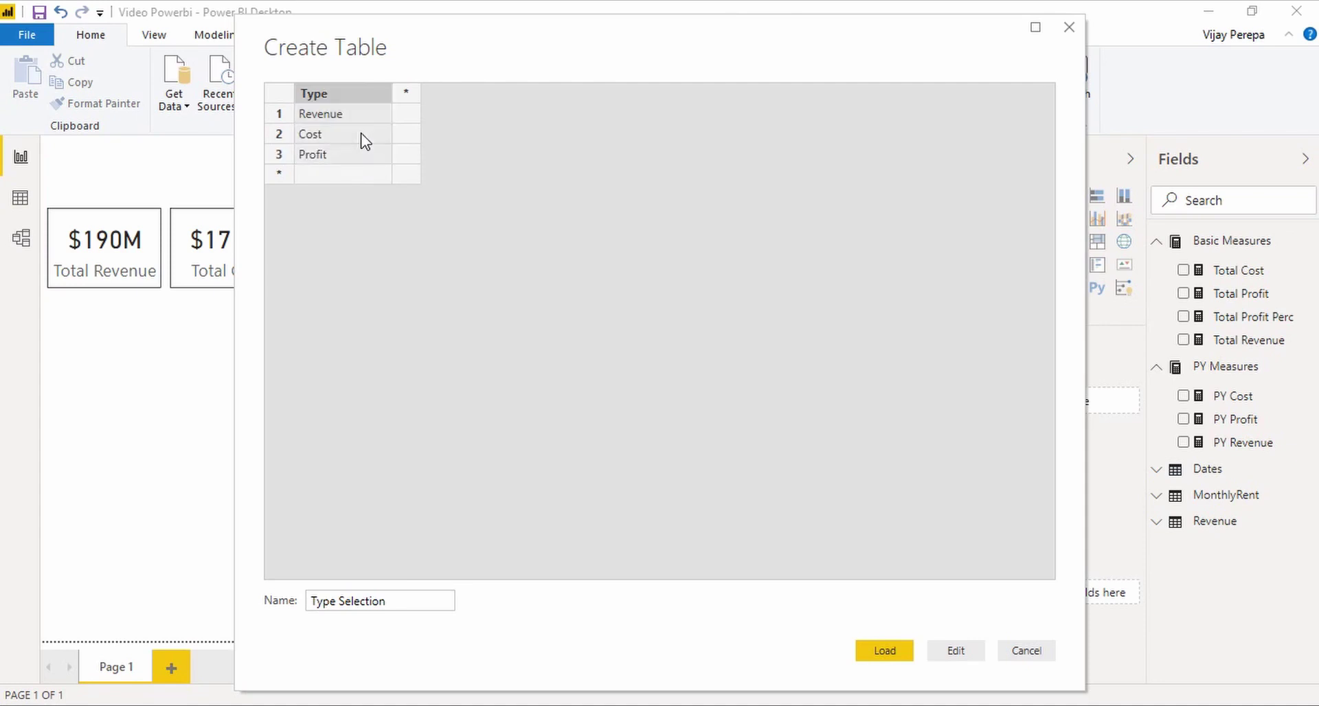
key("Right")
type("Inde")
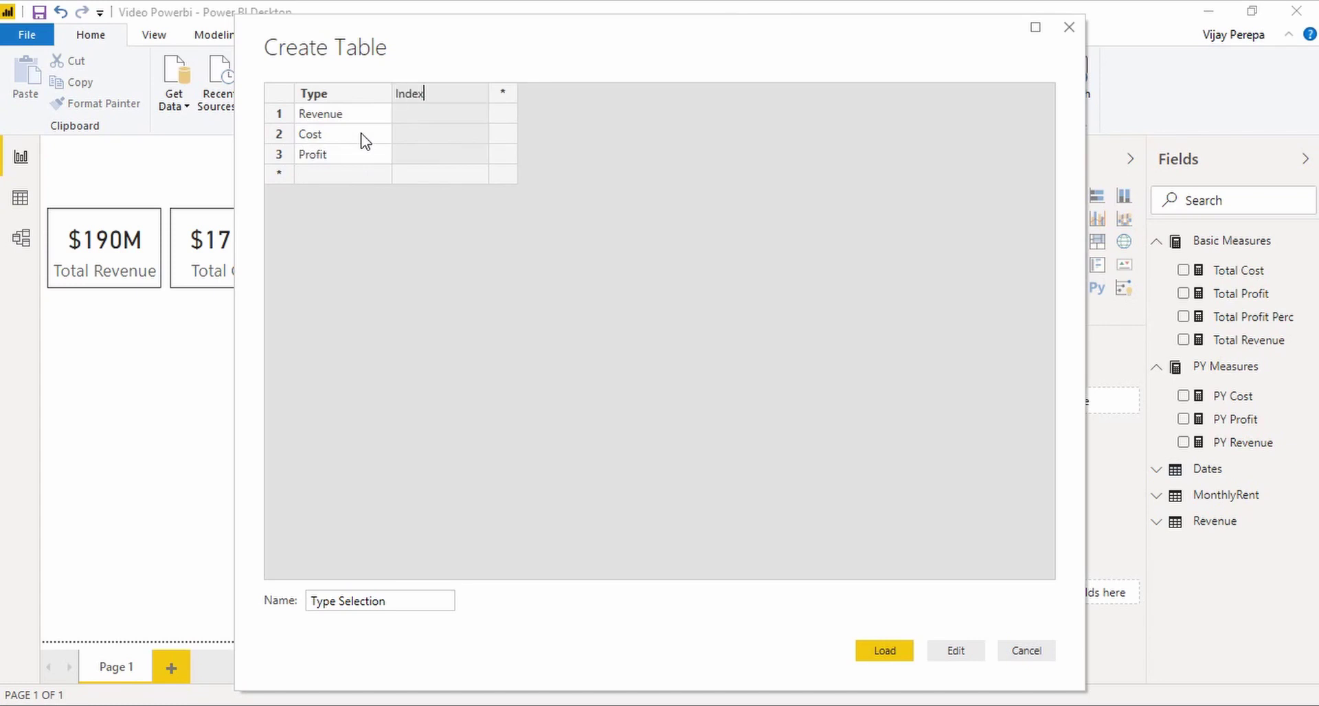
key("Down")
type("1")
key("Down")
type("2")
key("Down")
type("3")
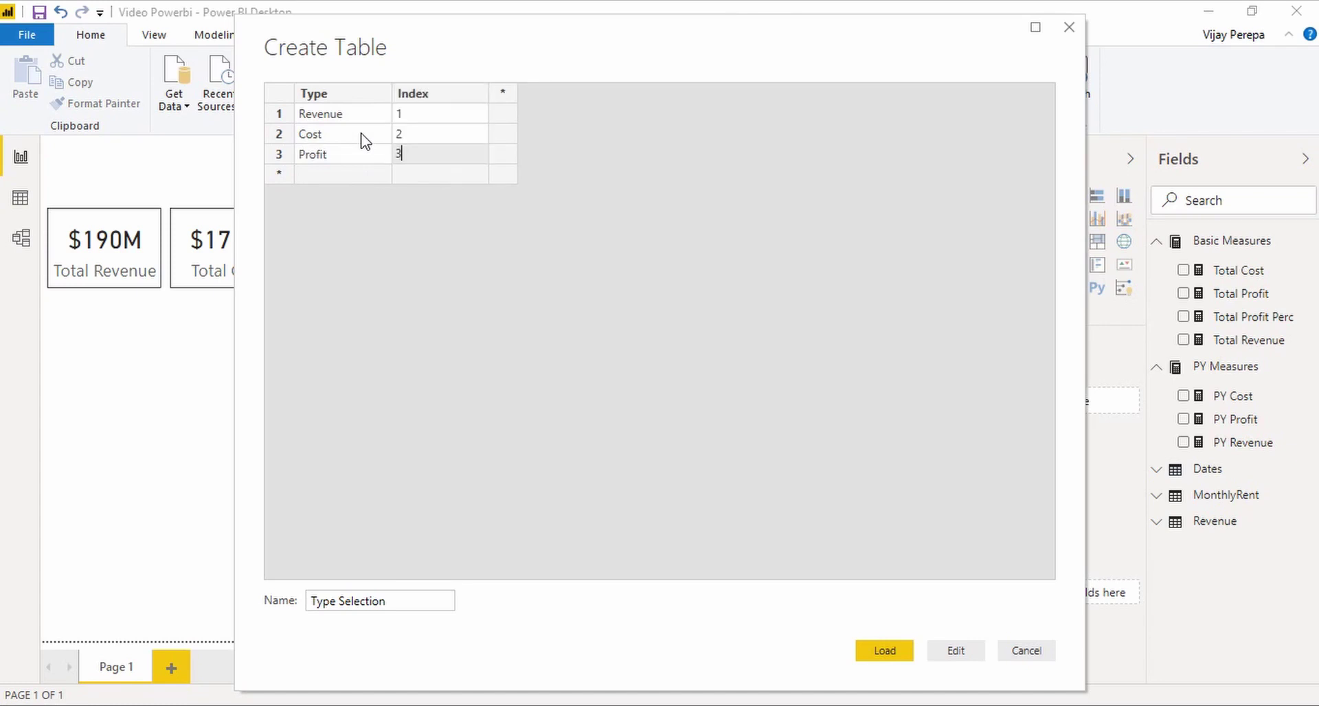
left_click(886, 652)
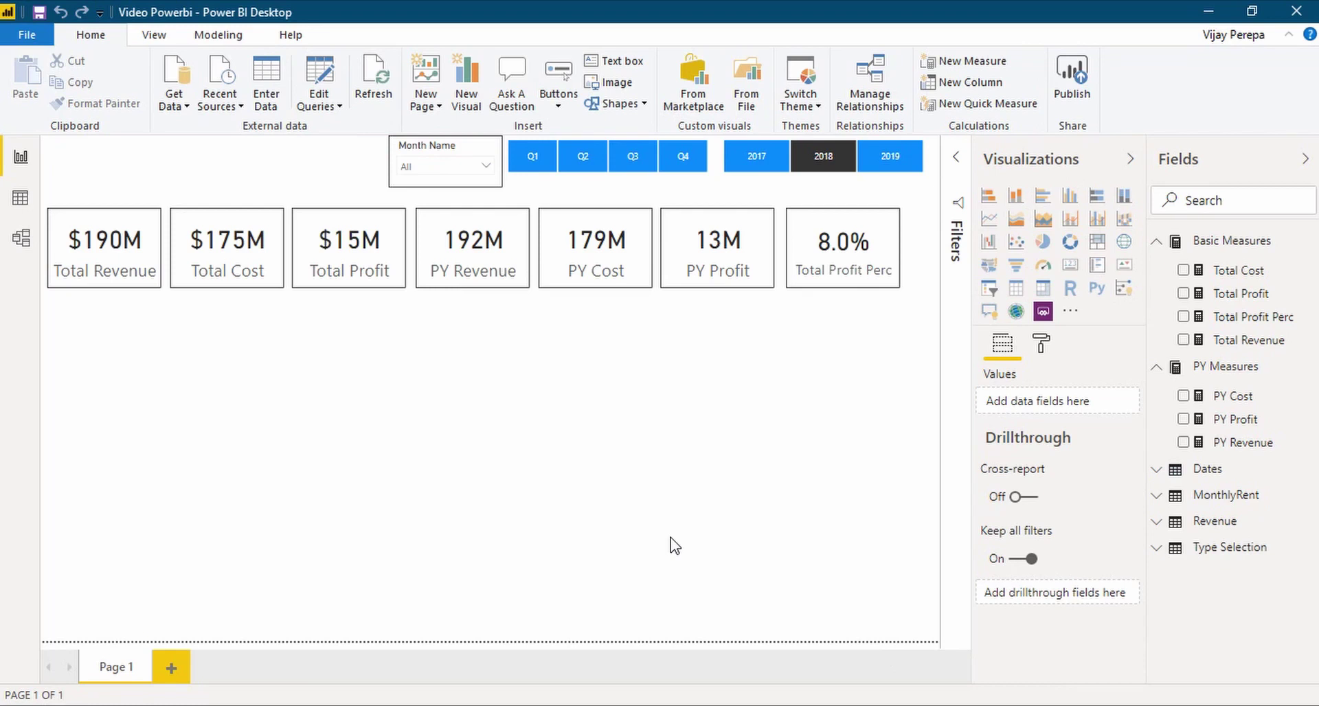
Step: Sort the Type field of the Type Selection table by the Index column
left_click(1250, 549)
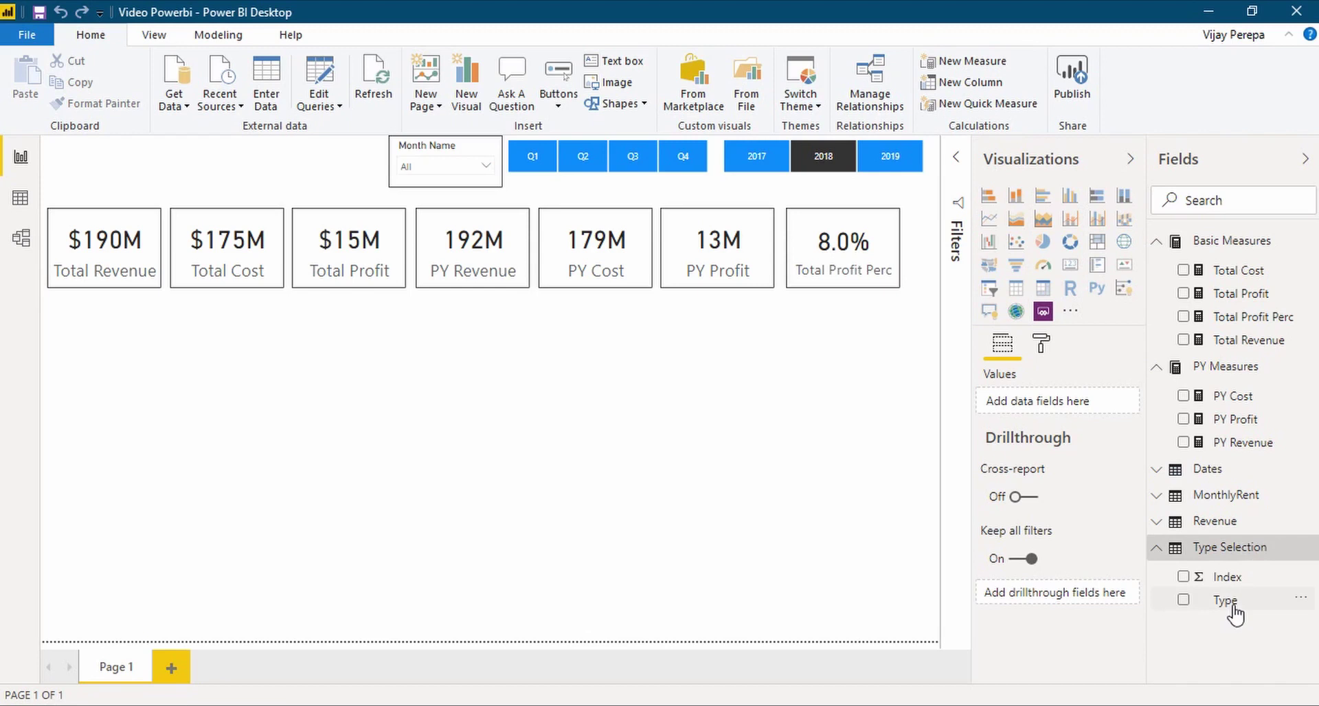
left_click(1231, 604)
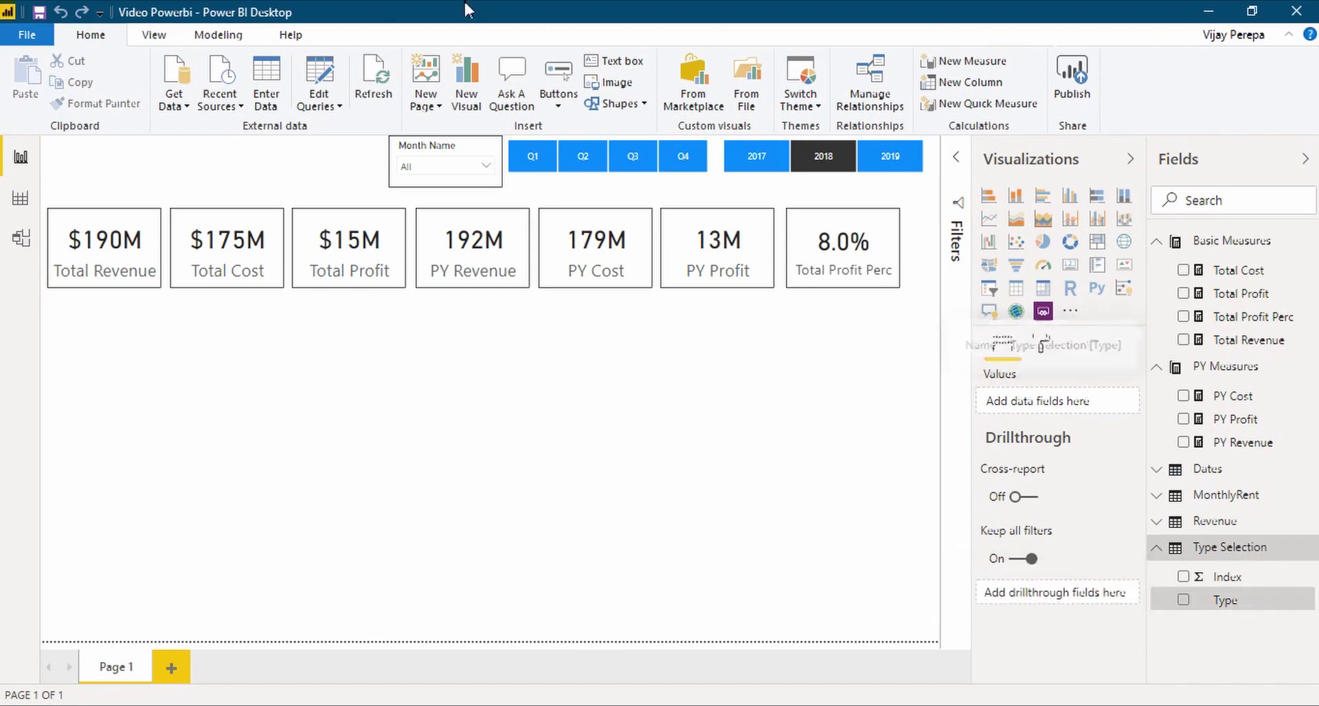
left_click(236, 43)
left_click(321, 97)
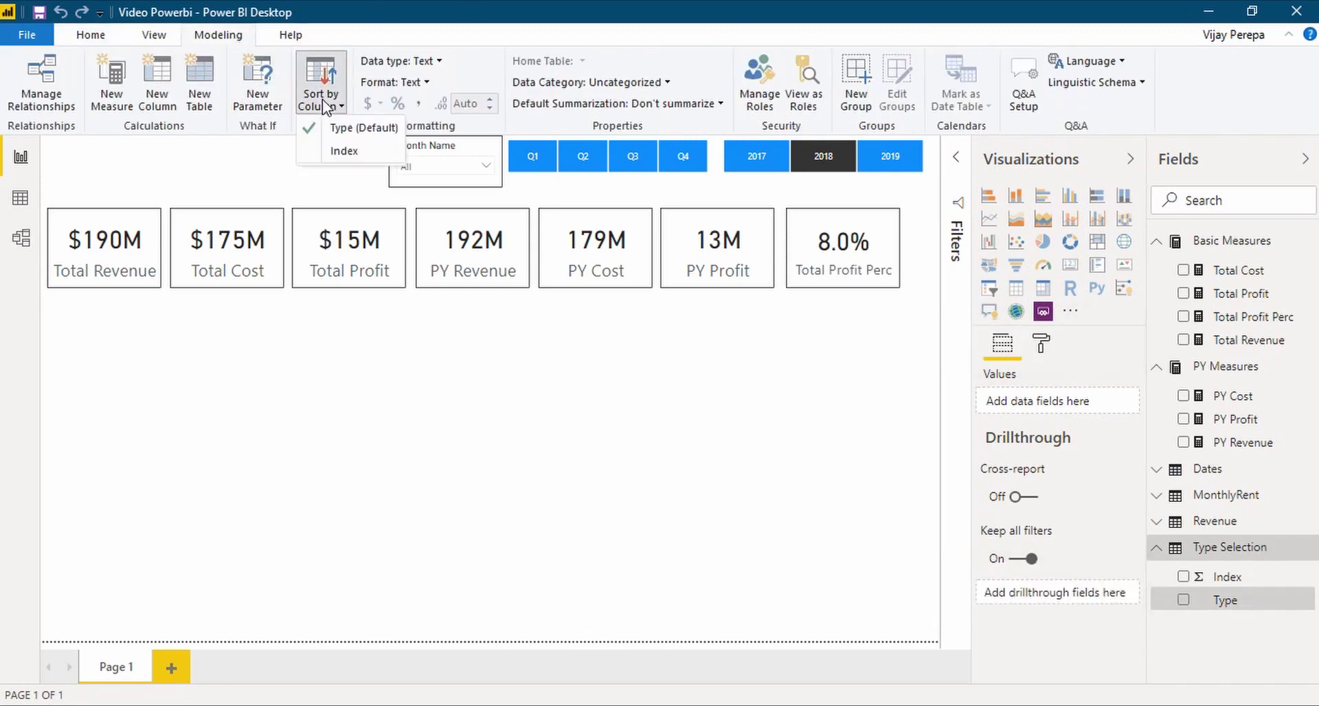
left_click(346, 154)
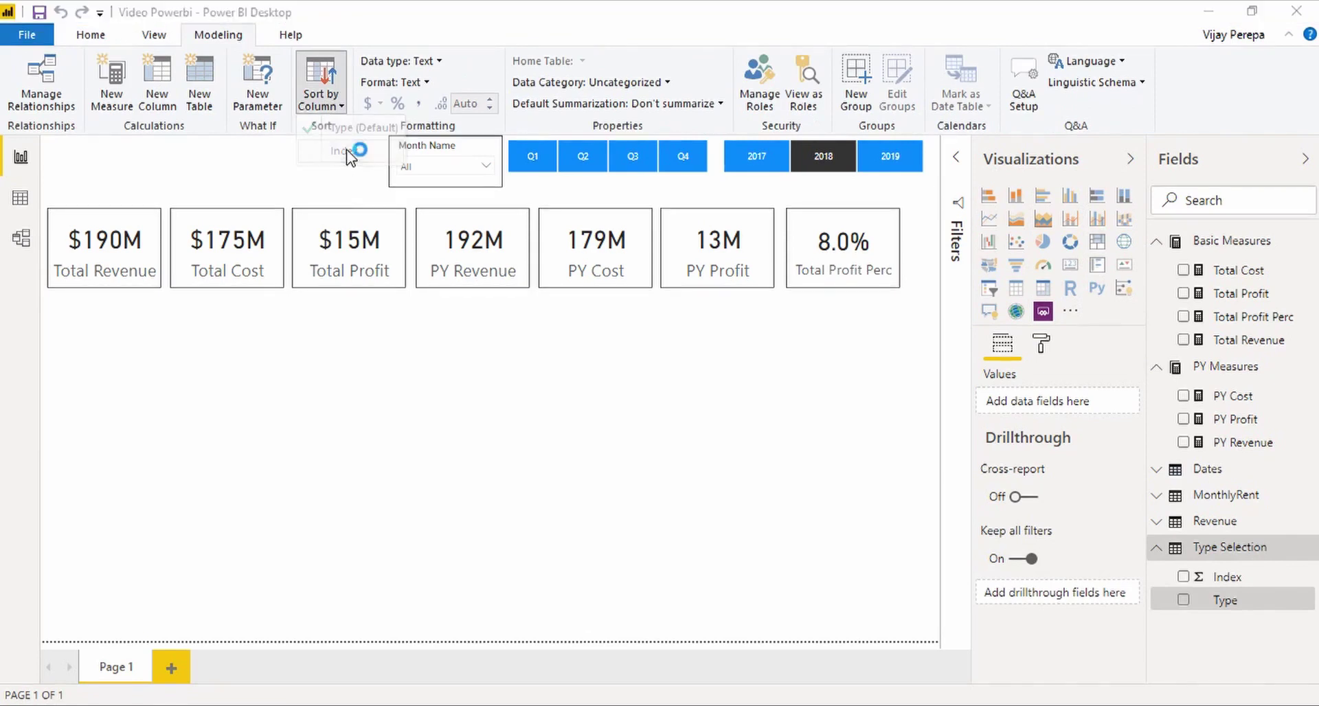
left_click(394, 404)
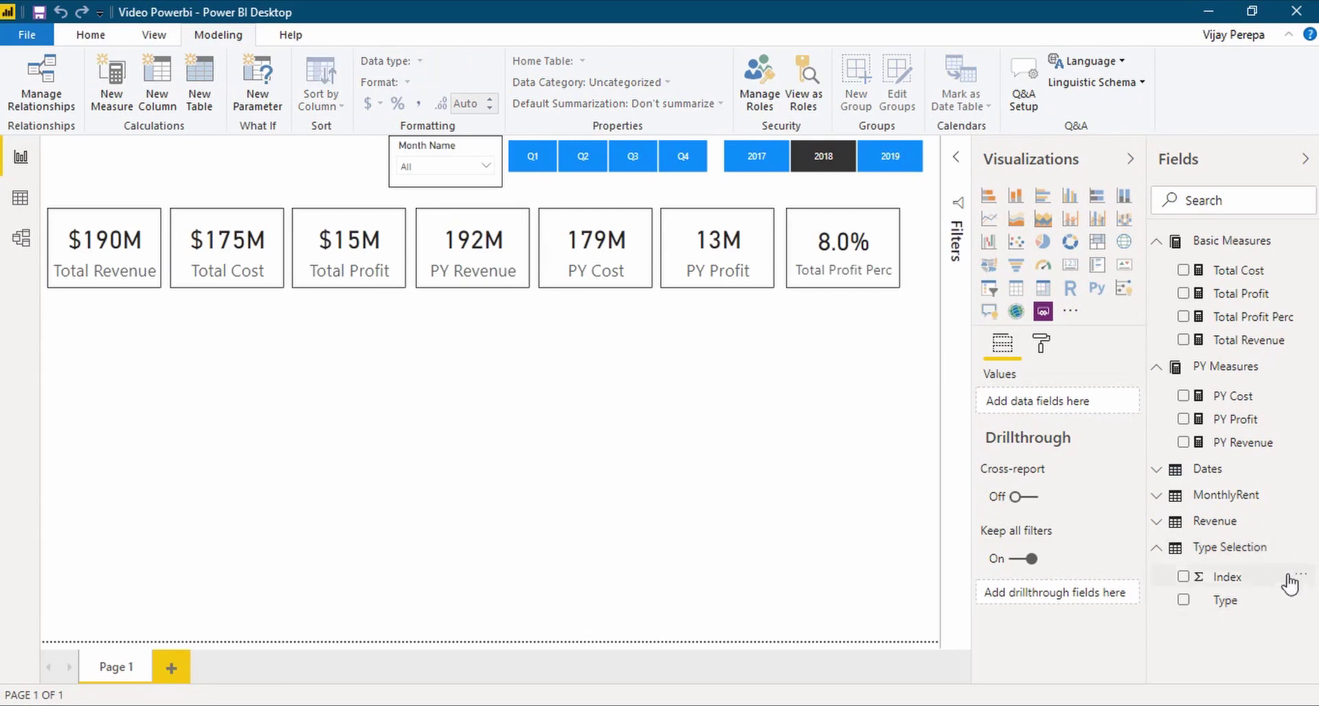
Step: Add a slicer for the Type field below the cards and set its orientation to Horizontal
left_click(990, 294)
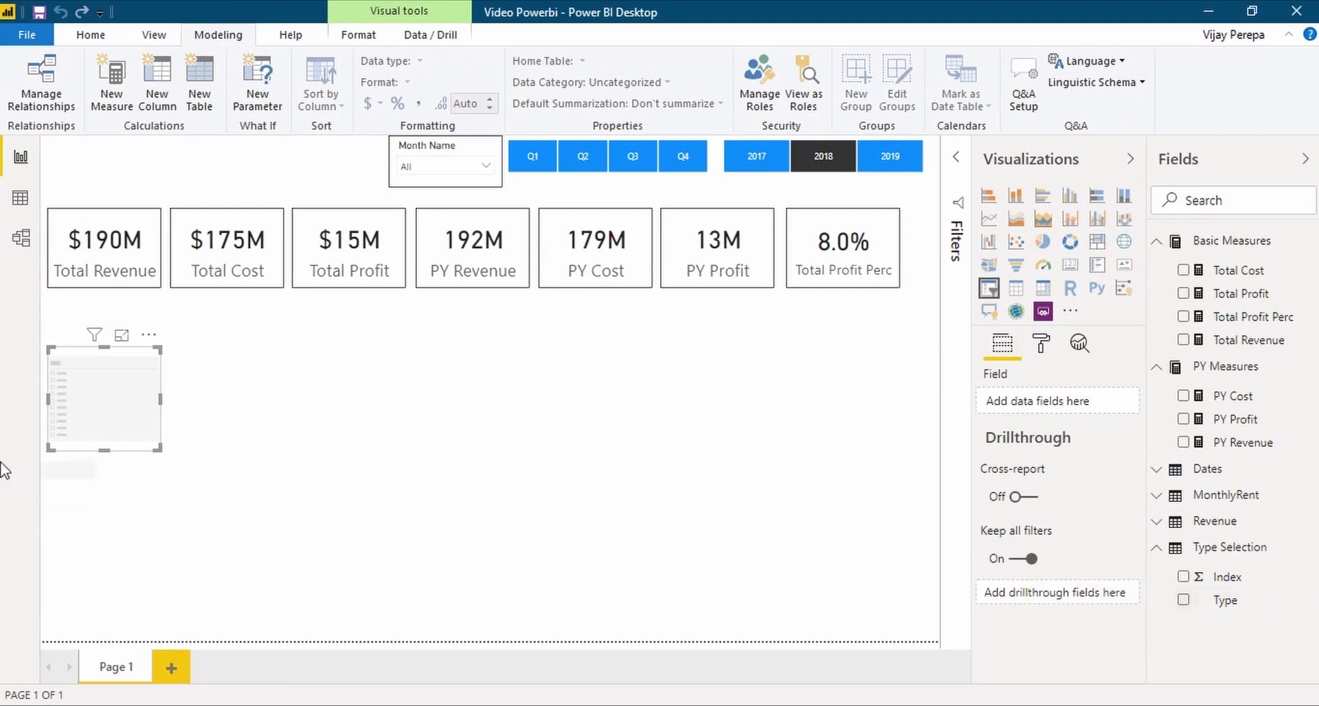
left_click_drag(3, 472, 69, 423)
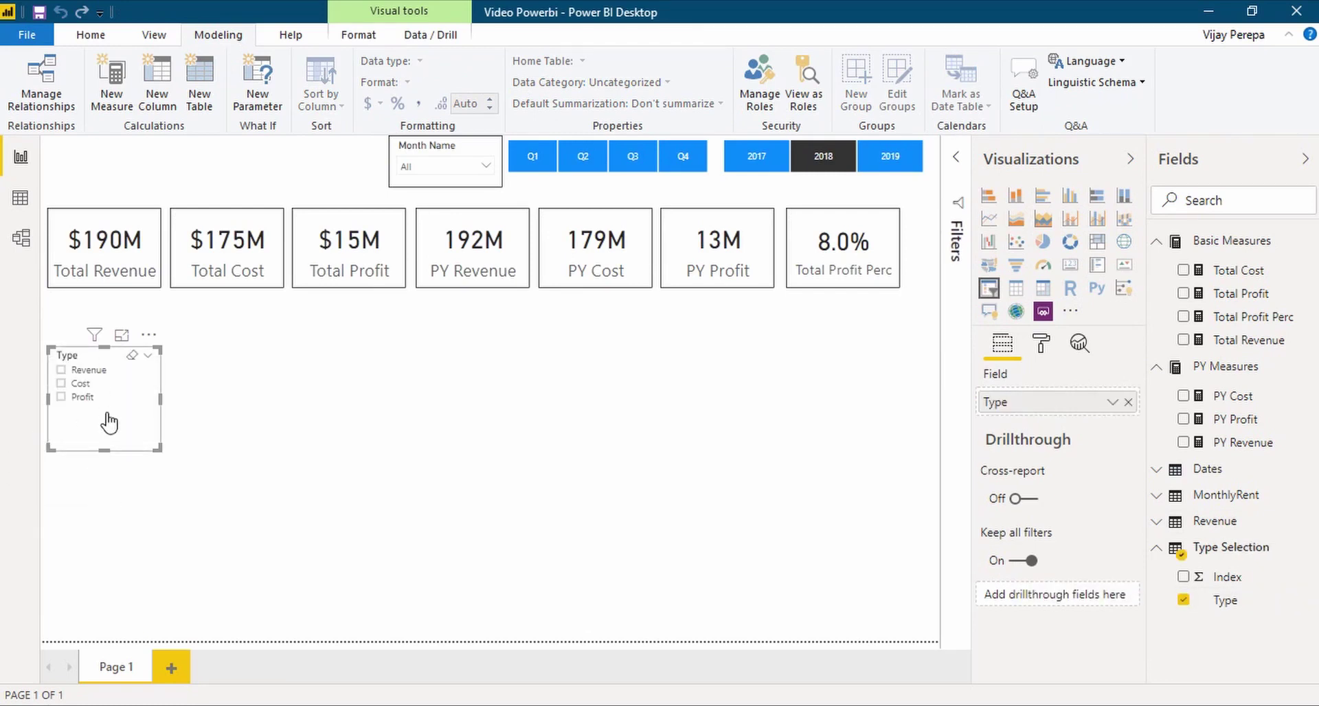
left_click(1043, 345)
left_click(1027, 421)
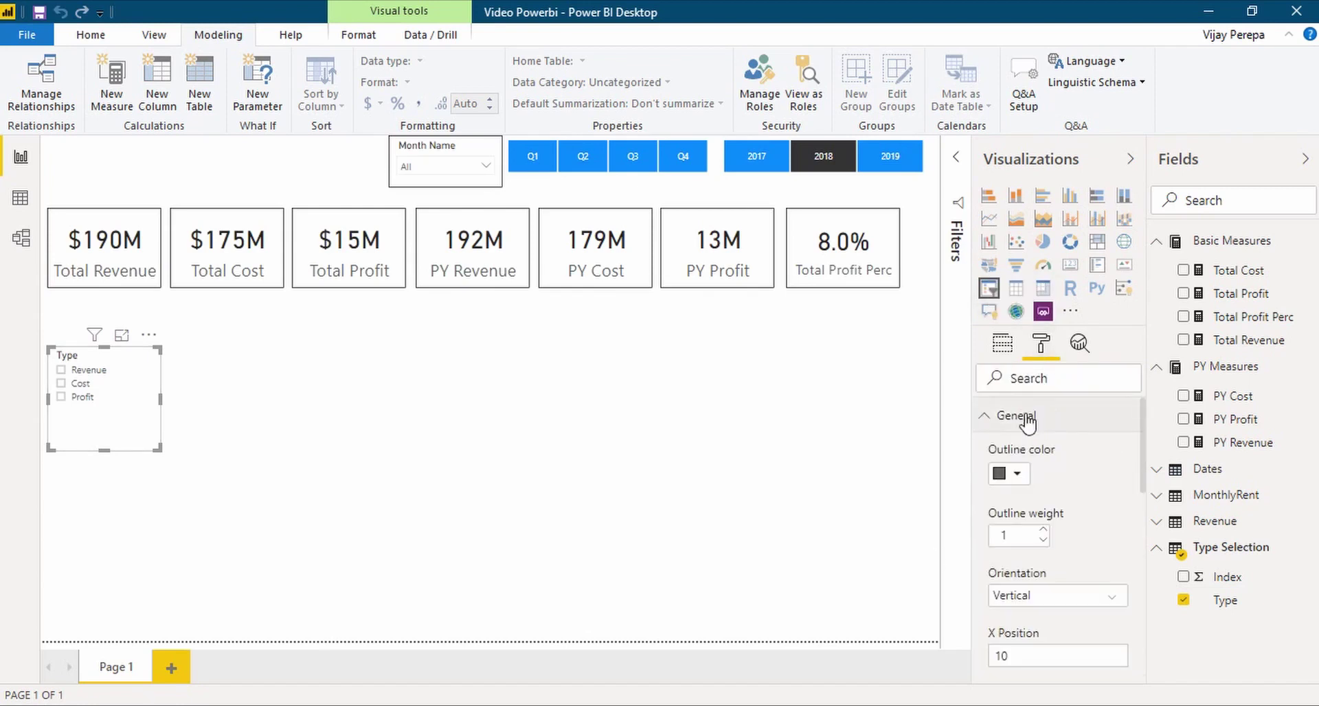
left_click(1045, 598)
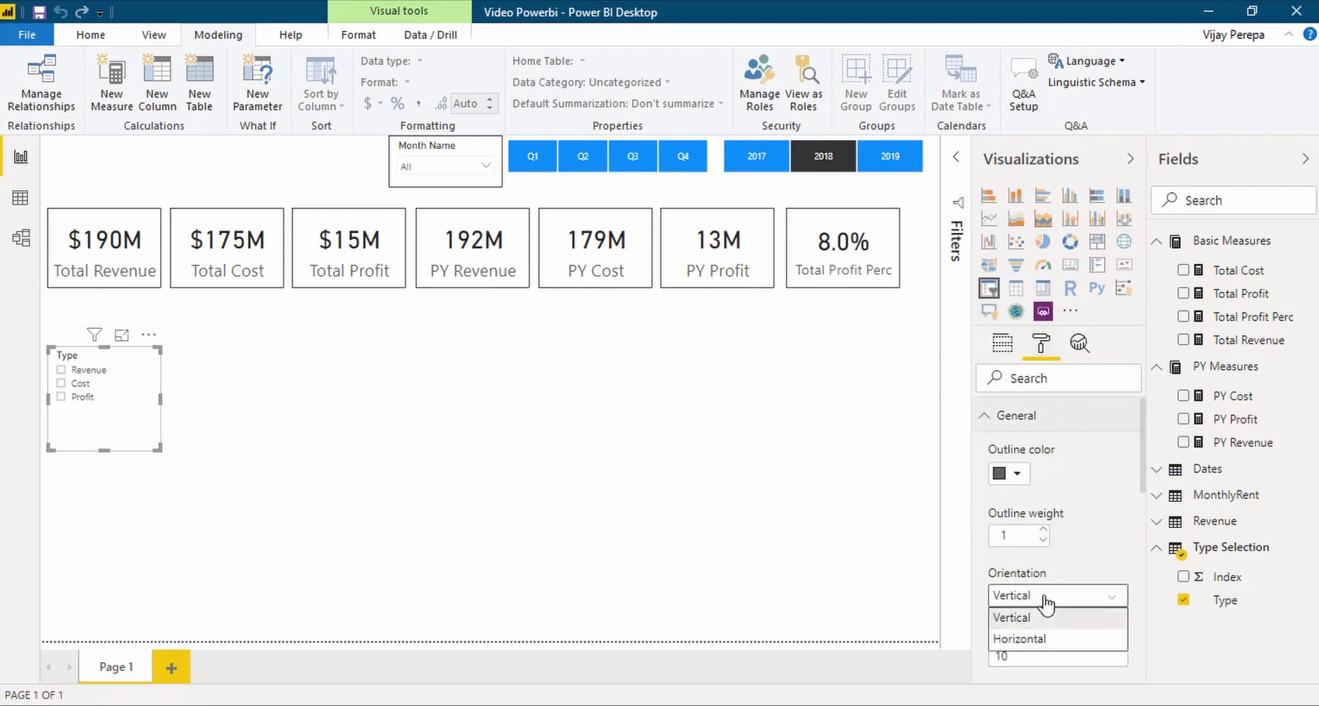
left_click(1045, 639)
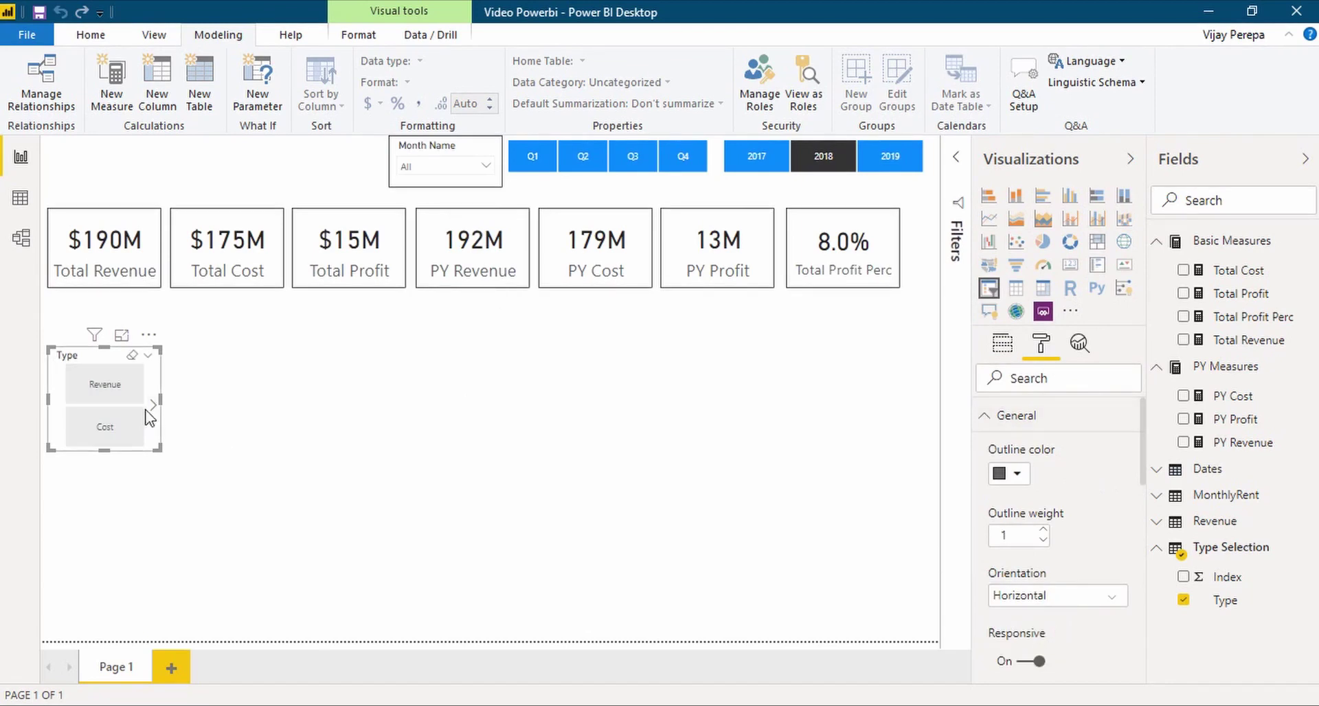
Step: Copy the Quarter slicer's formatting onto the Type slicer with Format Painter and select Revenue in it
left_click(597, 178)
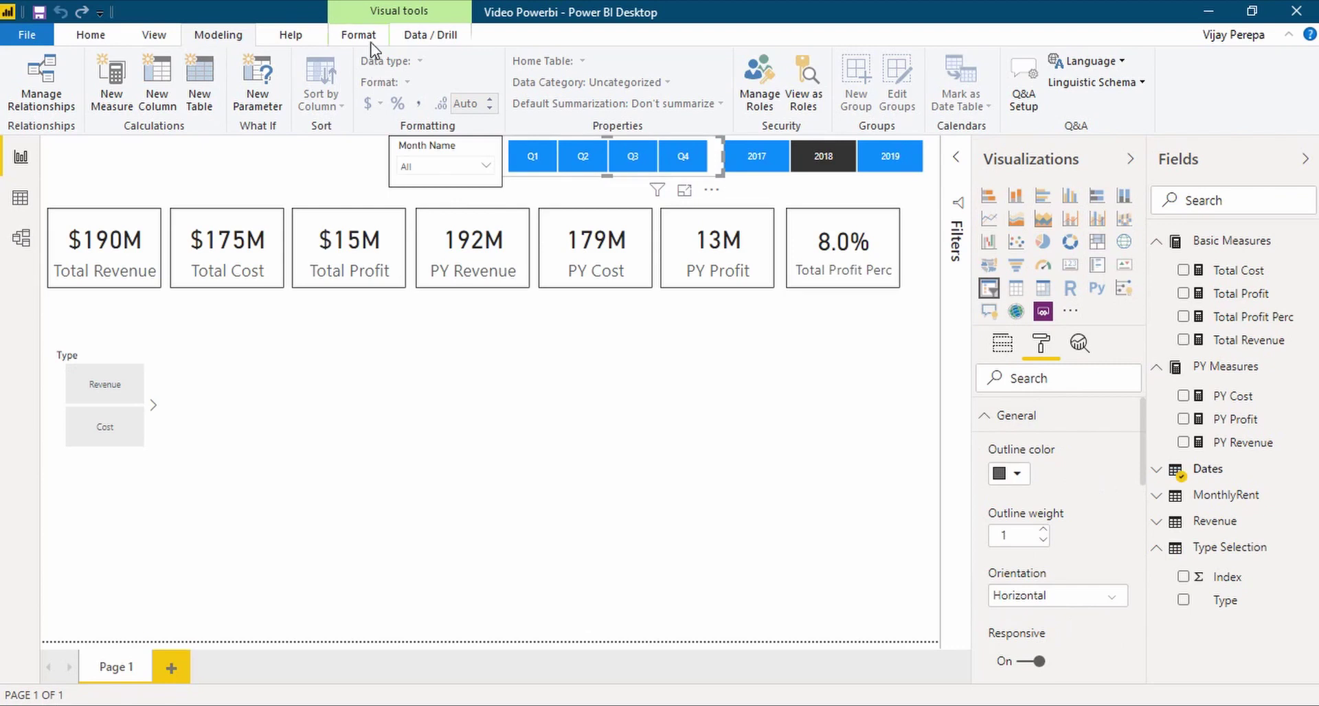
left_click(94, 40)
left_click(94, 103)
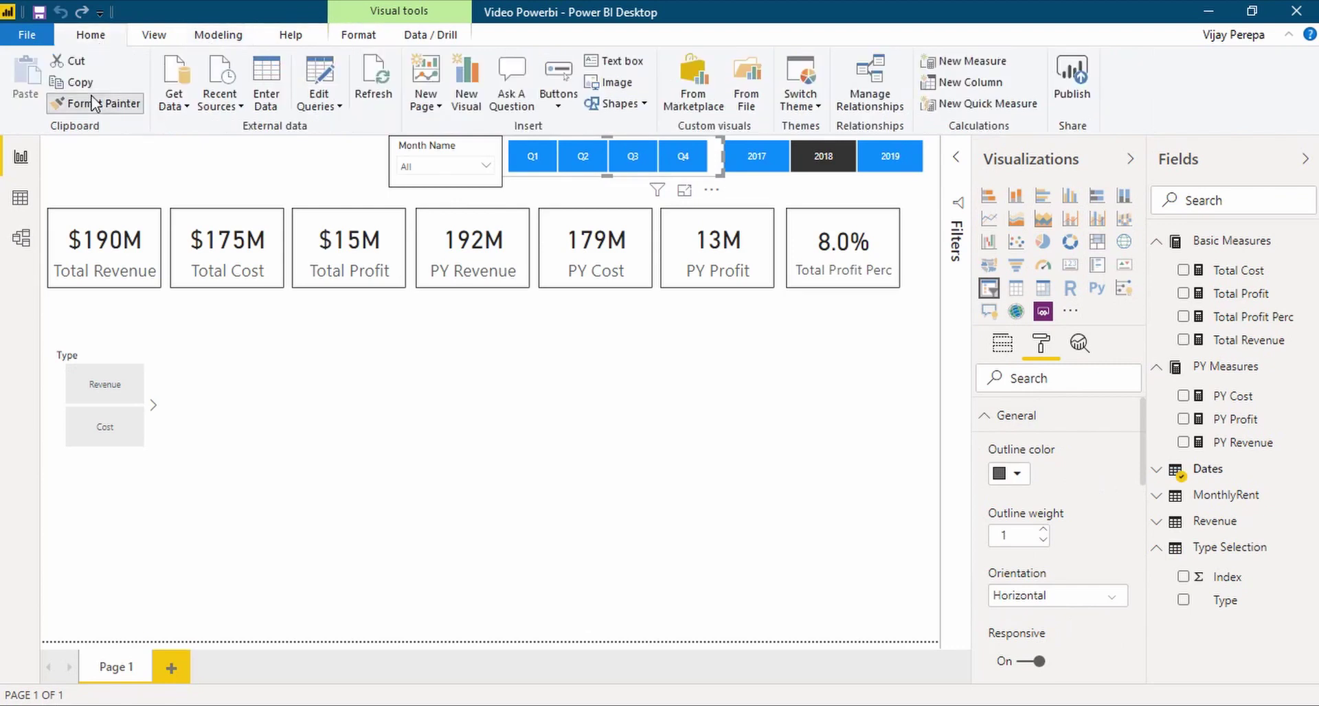
left_click(134, 399)
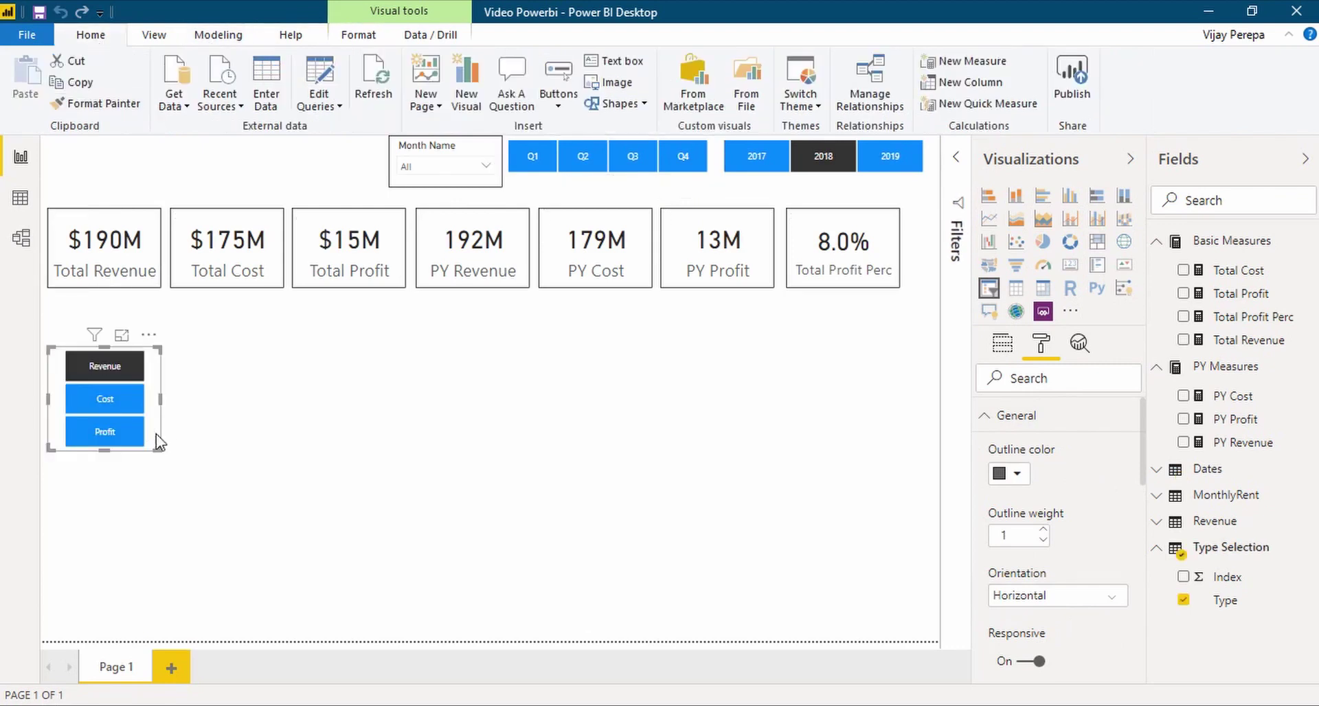
Step: Place the Type slicer beside the Month Name slicer as a single horizontal row and clear its selection
left_click_drag(160, 450, 370, 160)
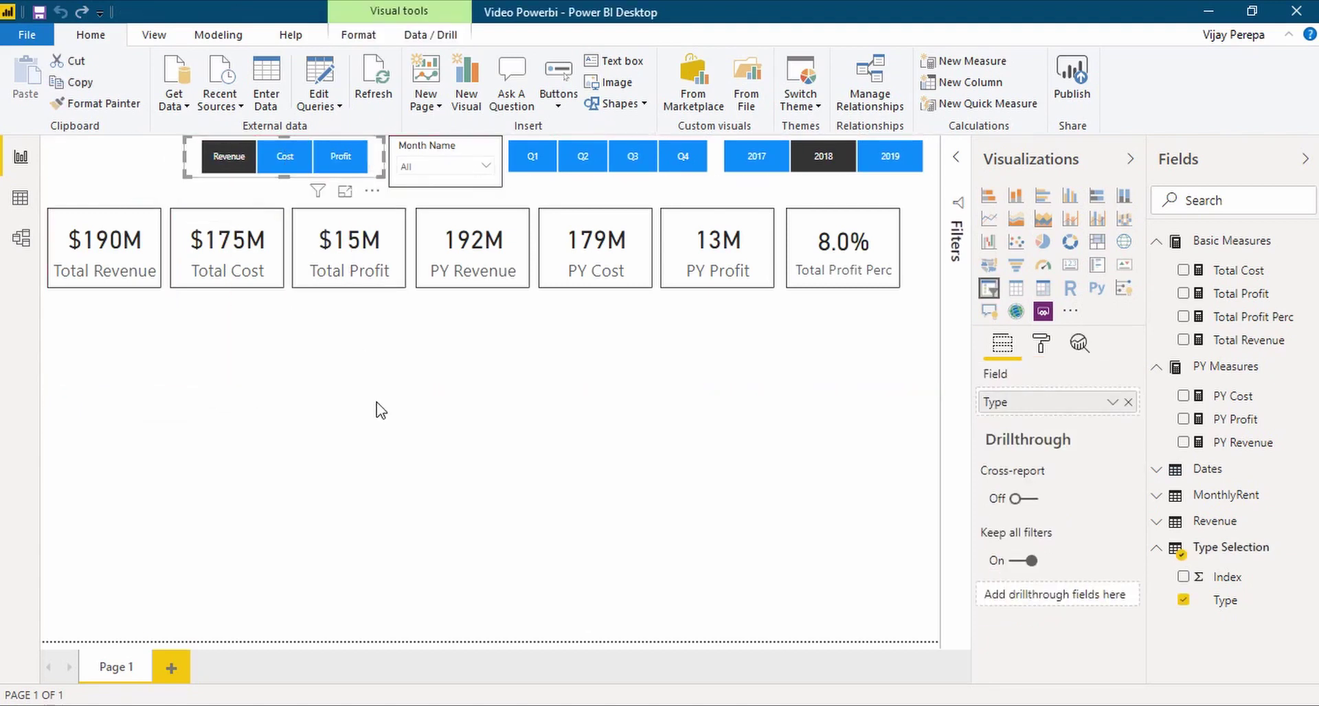
left_click(373, 409)
left_click(383, 157)
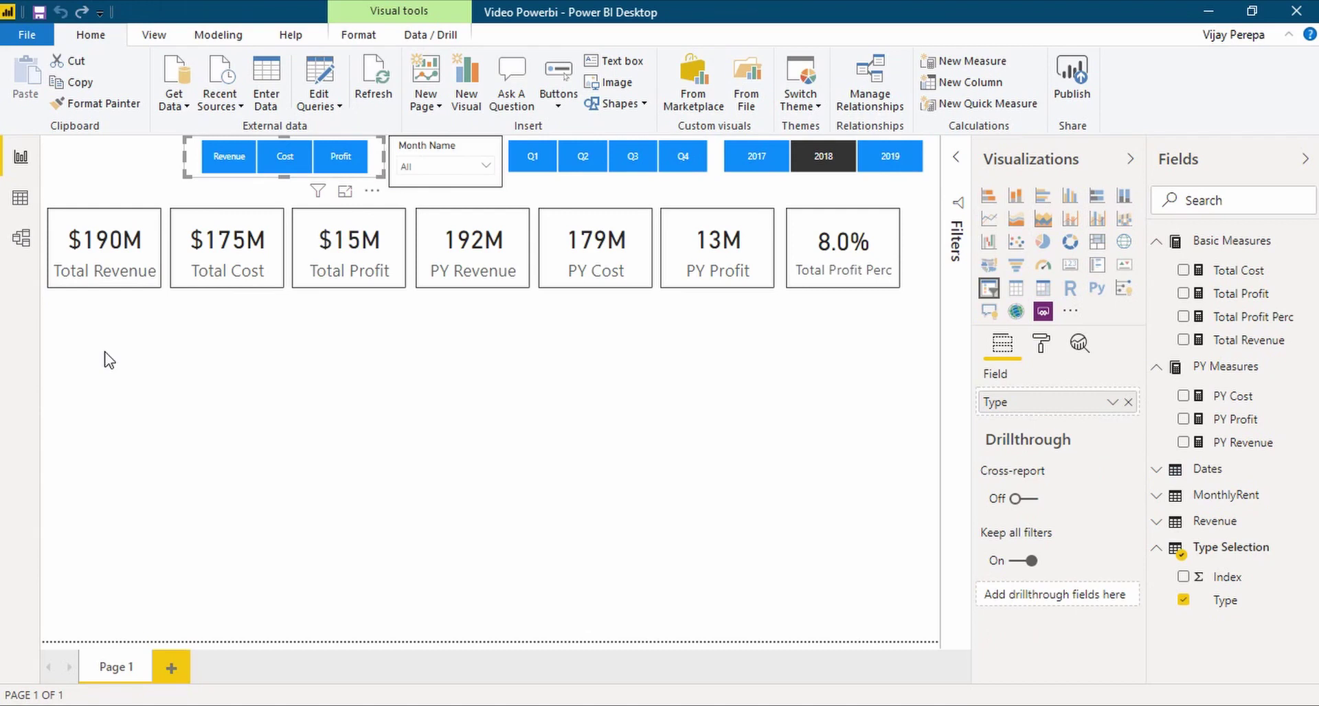
left_click(284, 172)
Step: Create a new measure named Trigger in the Type Selection table and start its formula with SELECTEDVALUE
right_click(1310, 553)
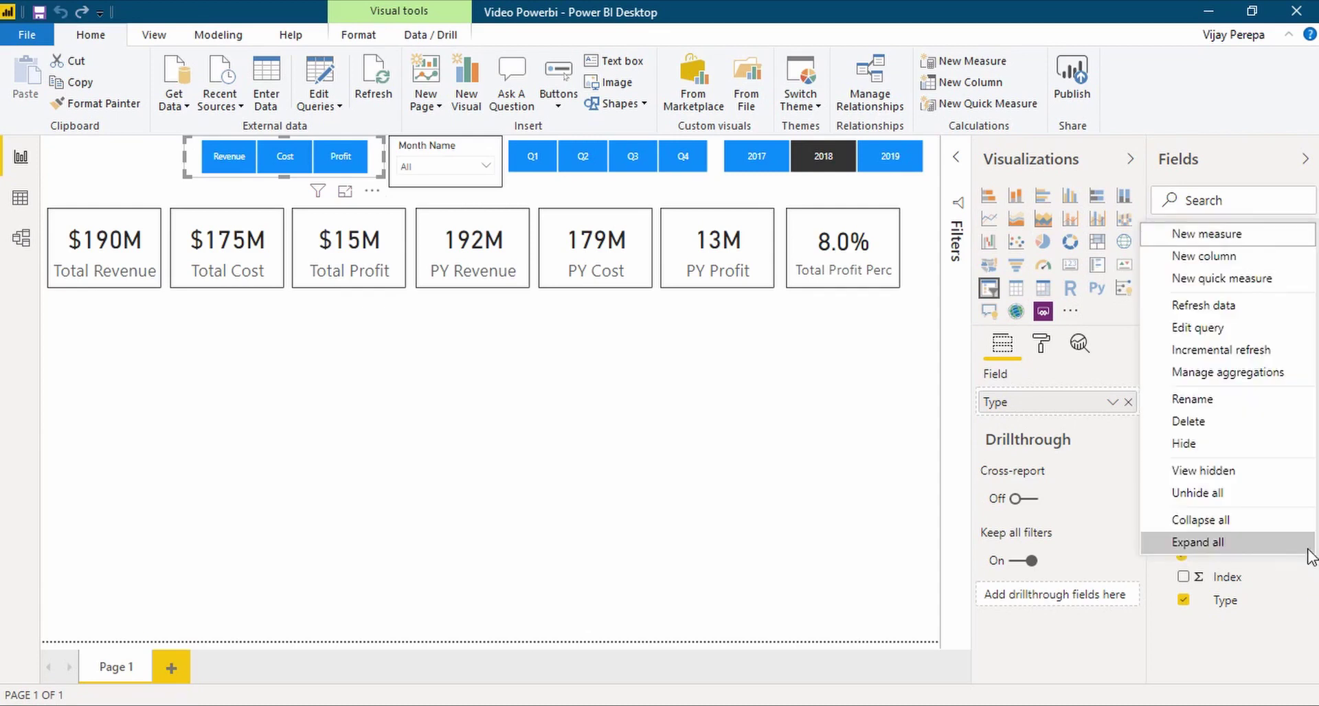
left_click(1269, 249)
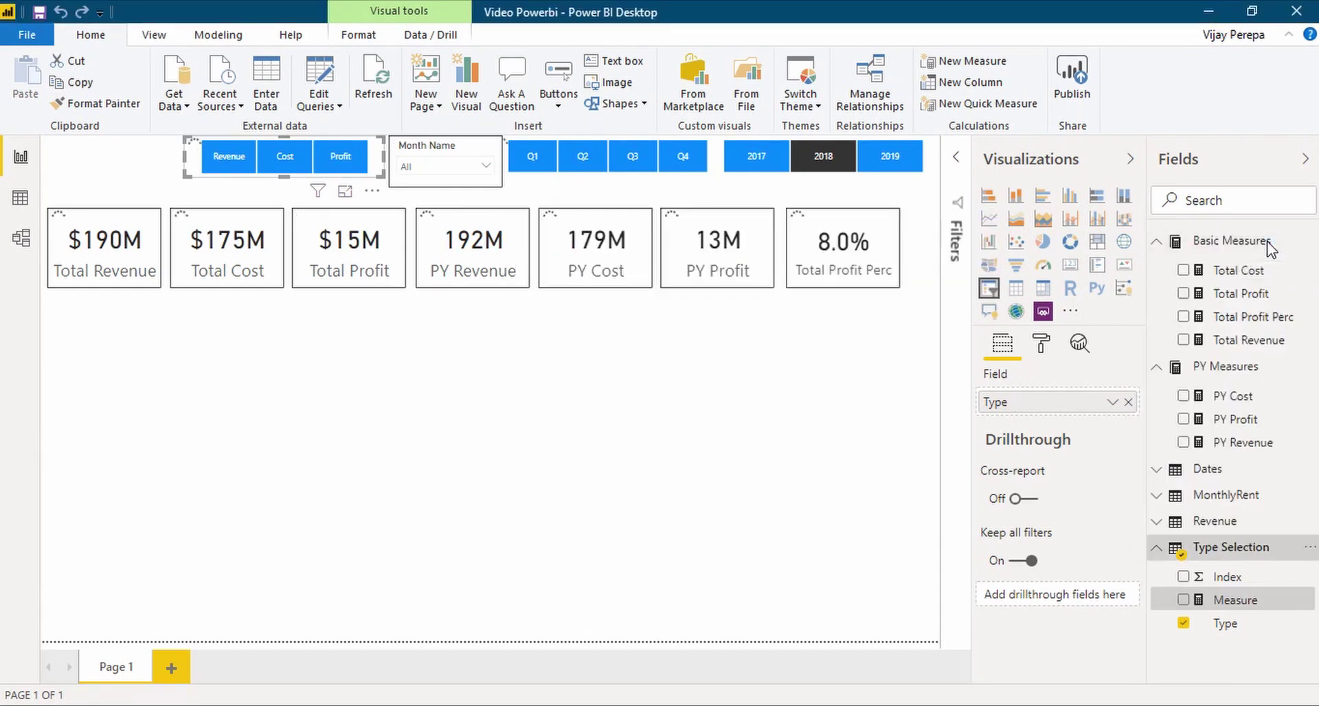
type("T")
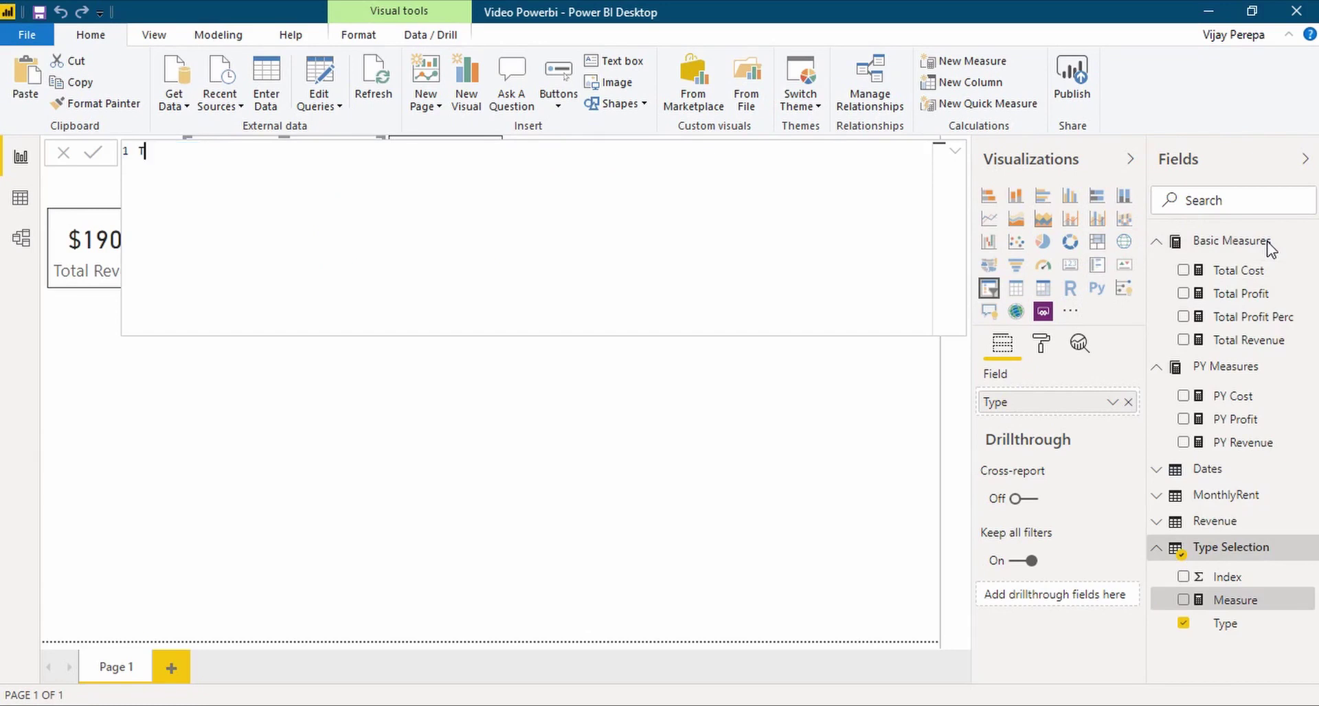
type("rigger = sele")
key("Down")
key("Down")
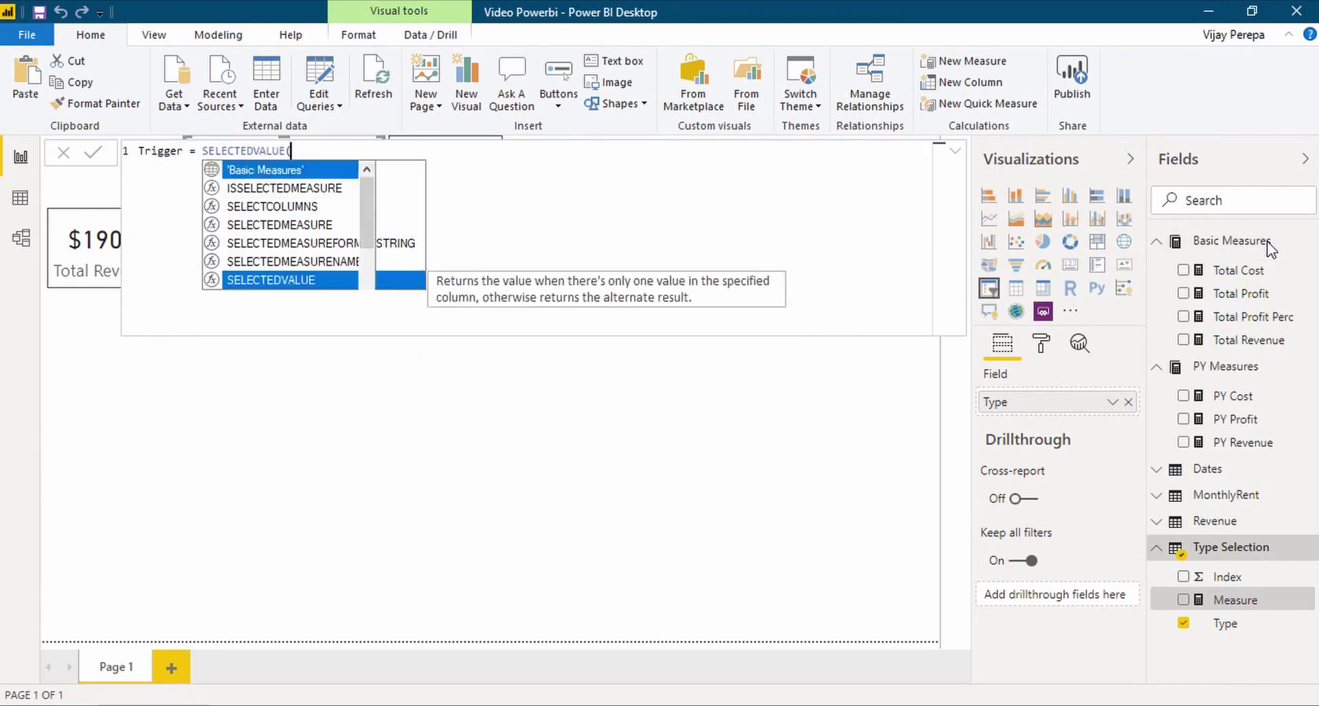
key("Tab")
Step: Complete the Trigger formula with 'Type Selection'[Type] as the column and "Revenue" as the alternate result, and collapse the Basic Measures table
type("ty")
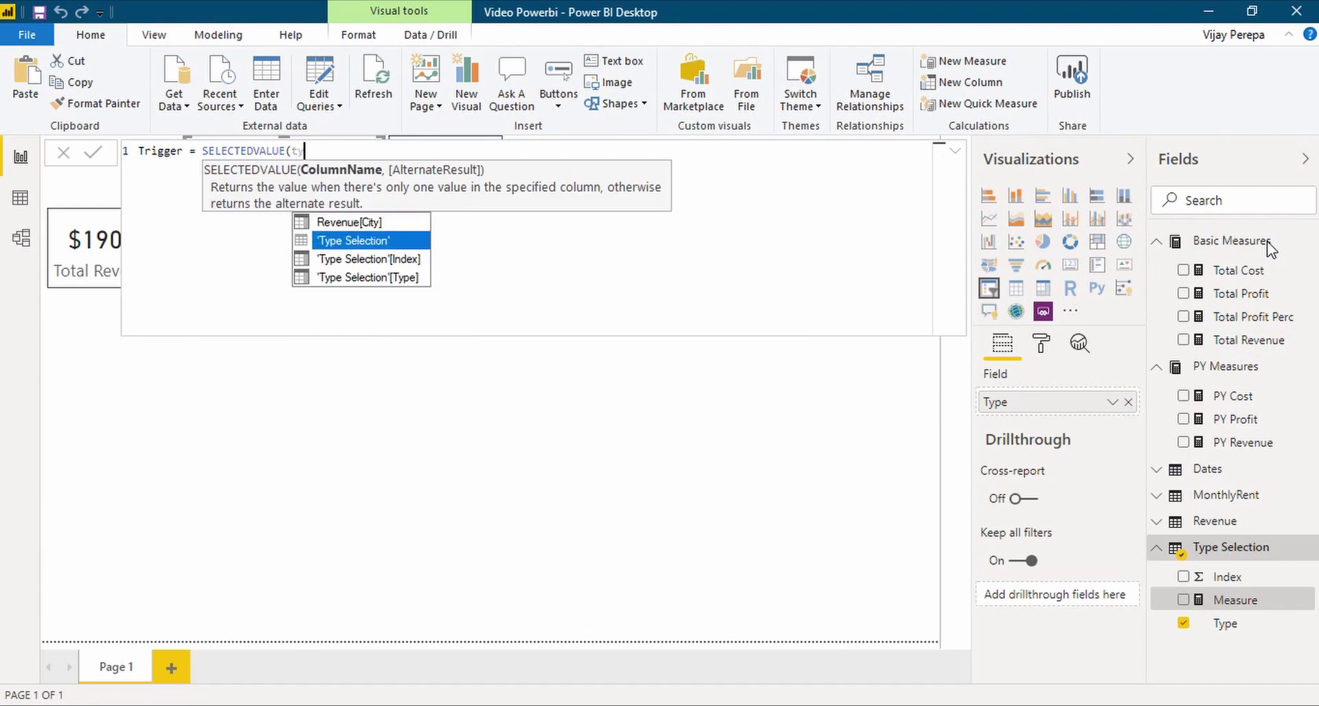
key("Down")
key("Down")
key("Tab")
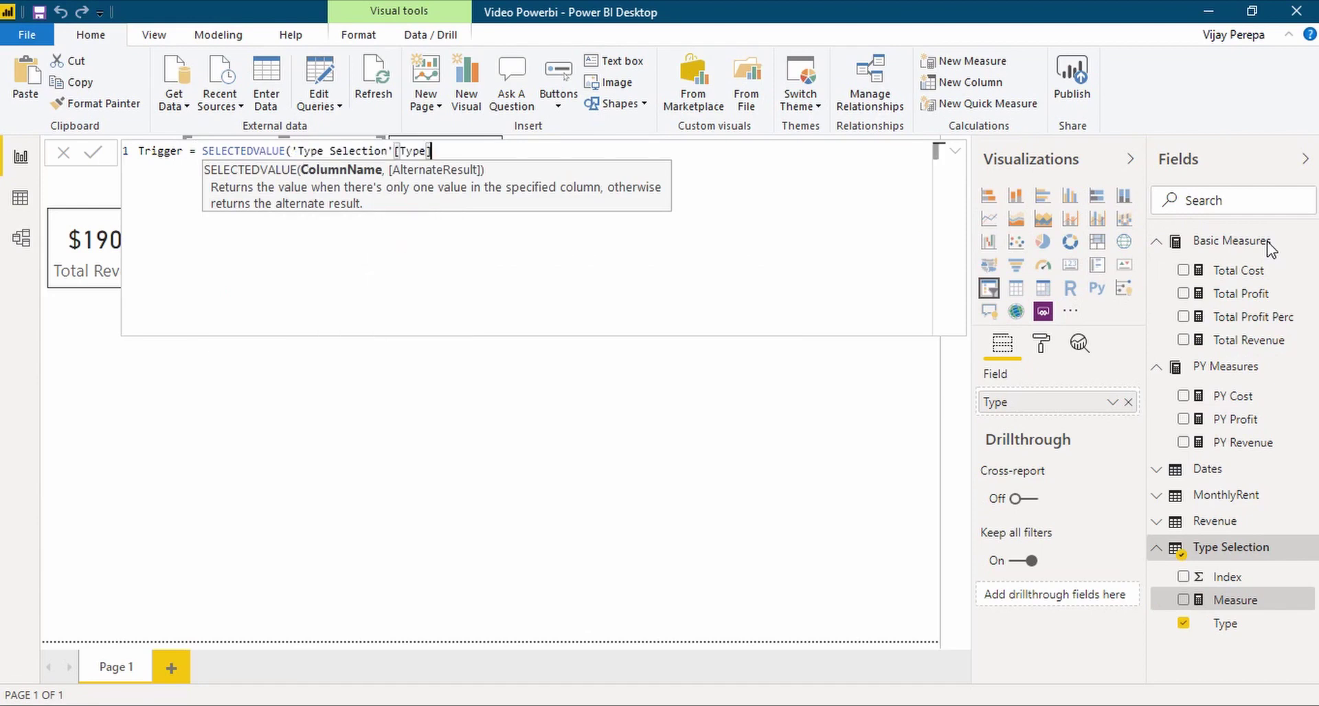
type(",")
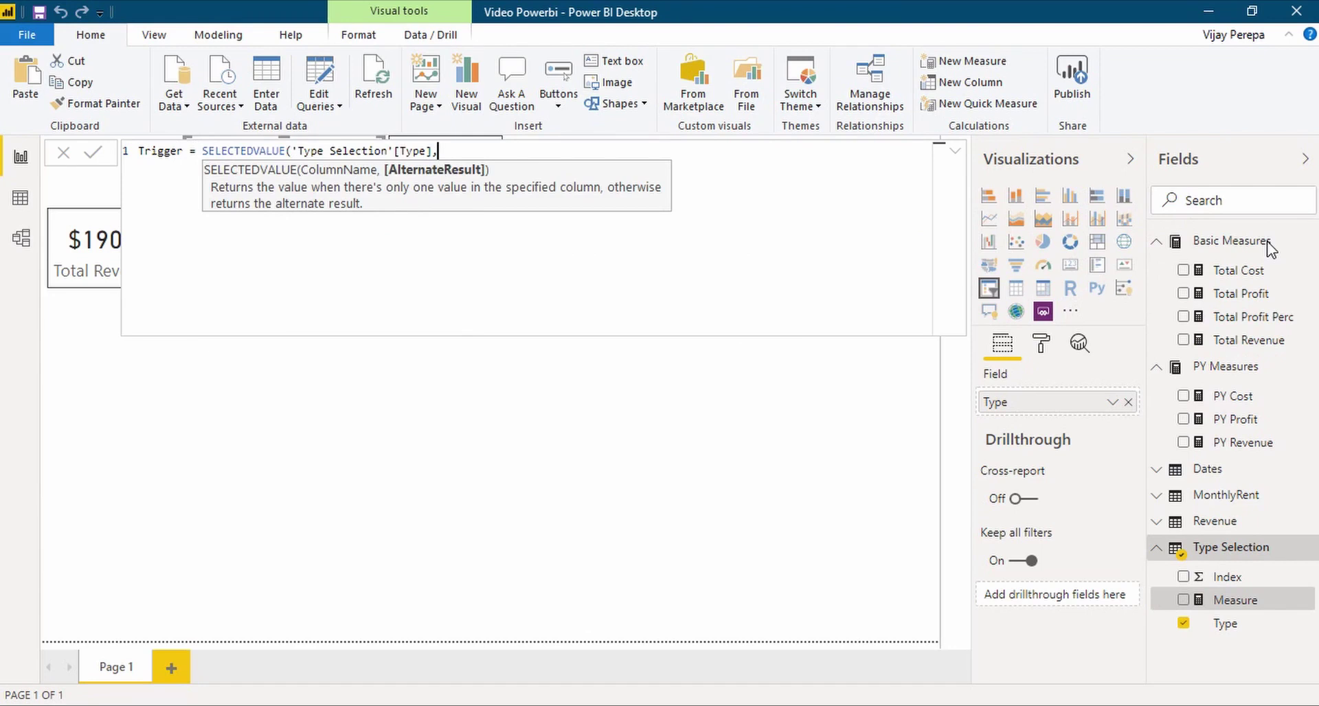
type("\"Revenue\")")
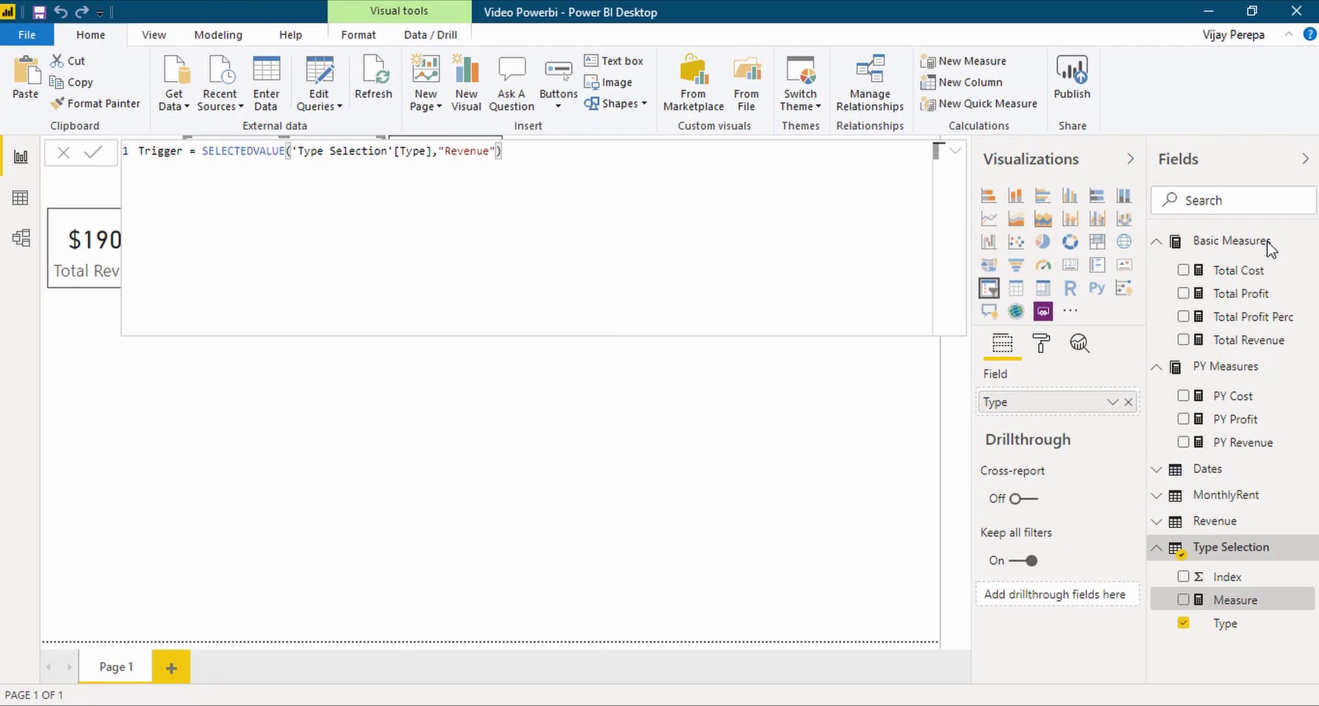
left_click(1003, 320)
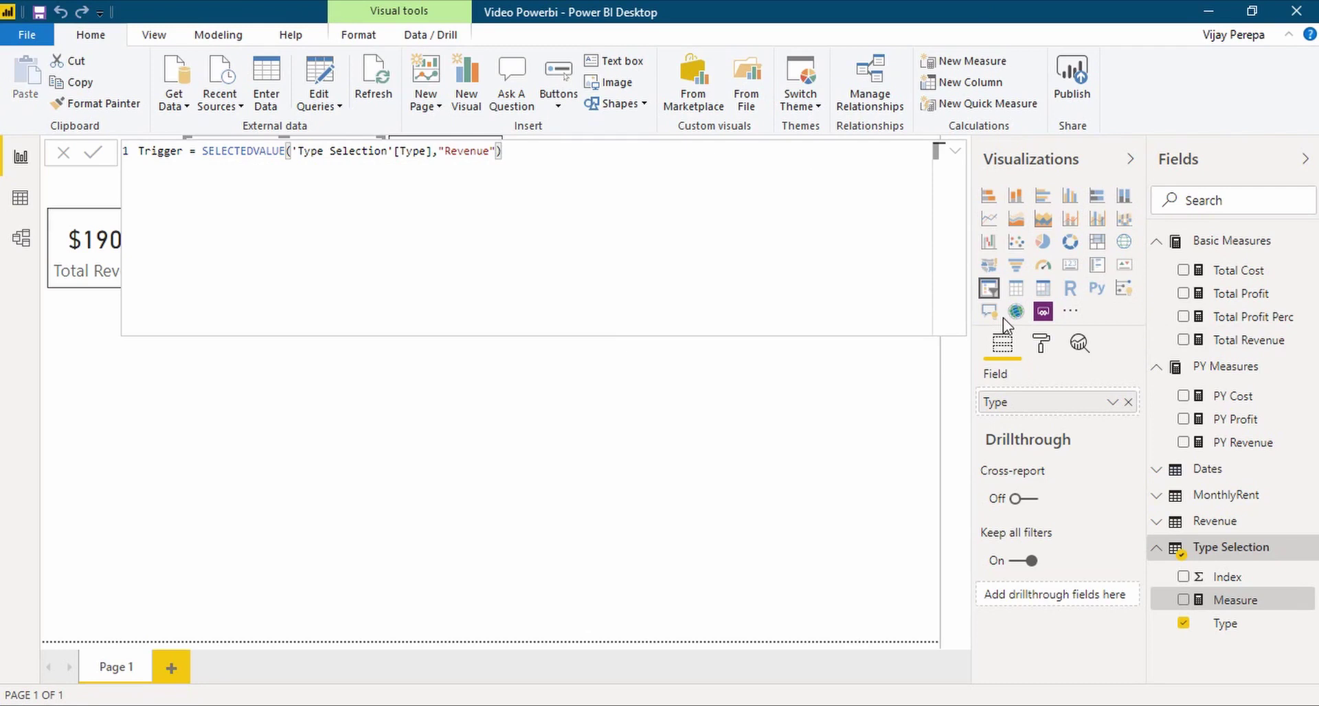
left_click(1231, 245)
left_click(539, 471)
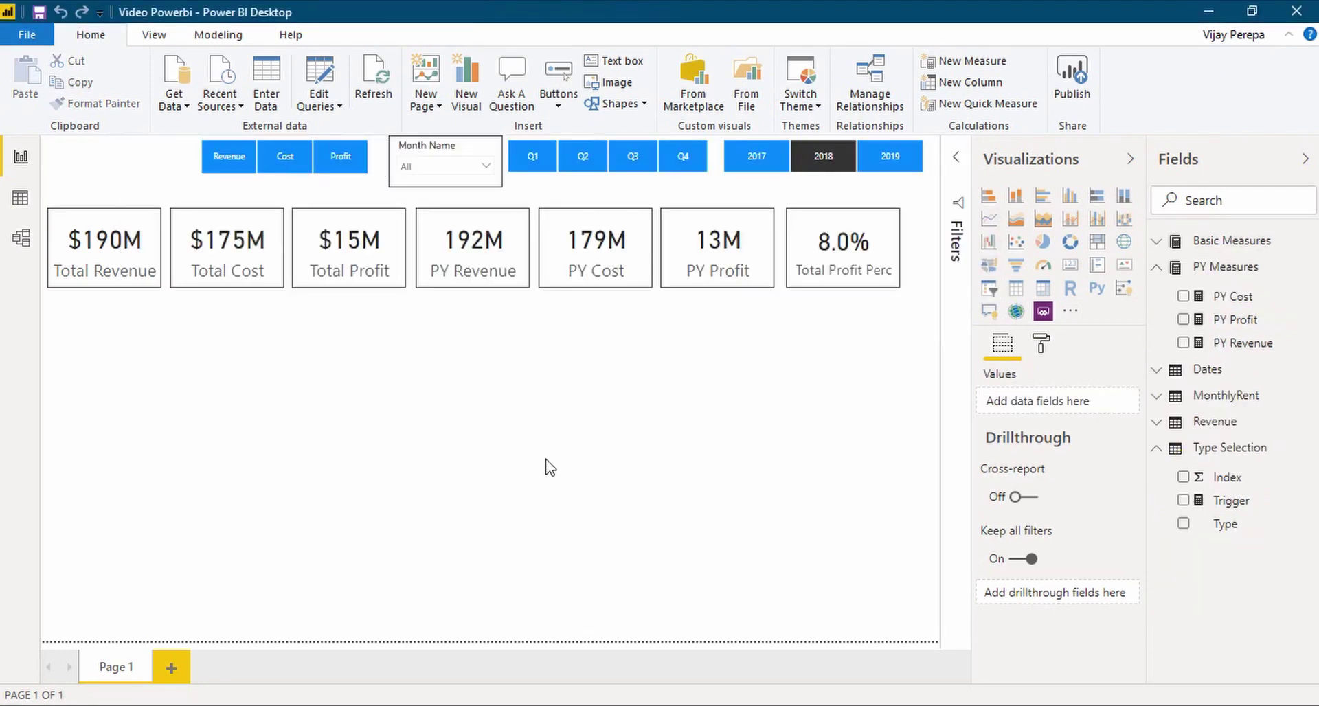
Step: Add a card showing the Trigger measure in the middle of the page and widen it to fit the full text
left_click(1069, 264)
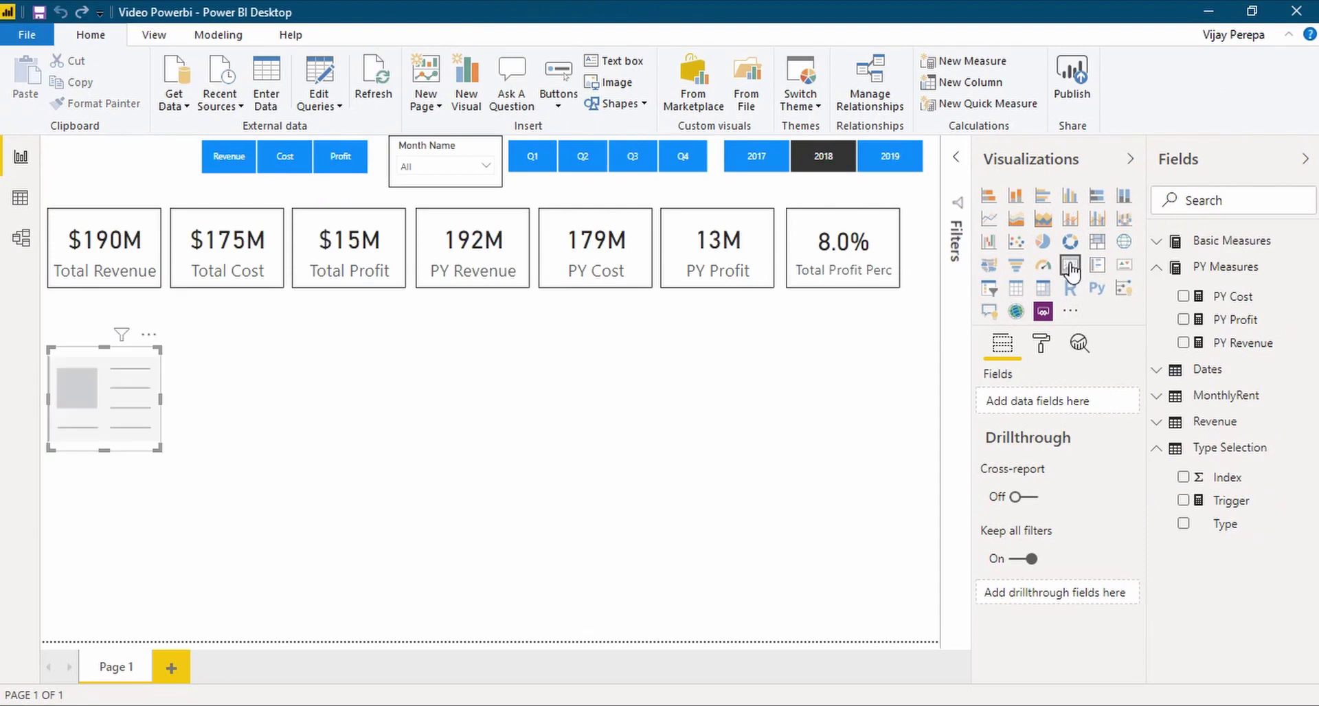
left_click_drag(130, 414, 489, 438)
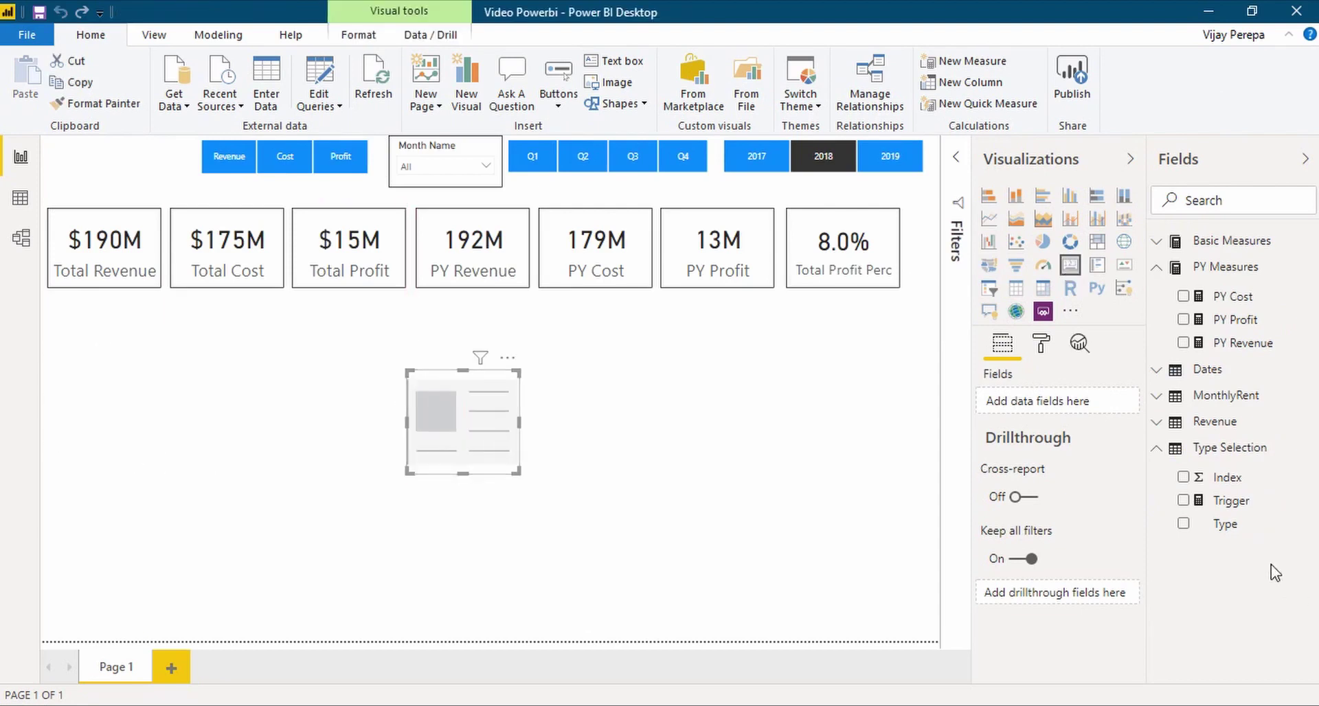
left_click_drag(1240, 512, 506, 437)
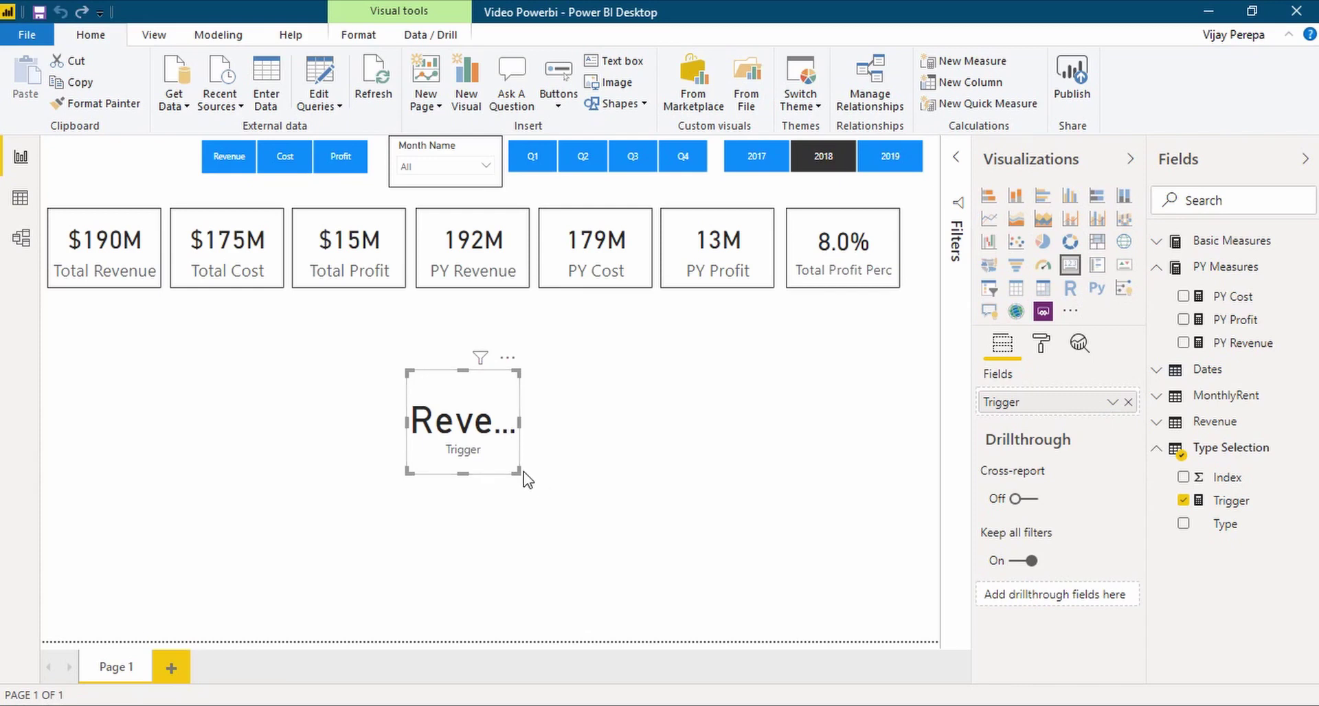
left_click_drag(520, 472, 612, 477)
left_click(612, 477)
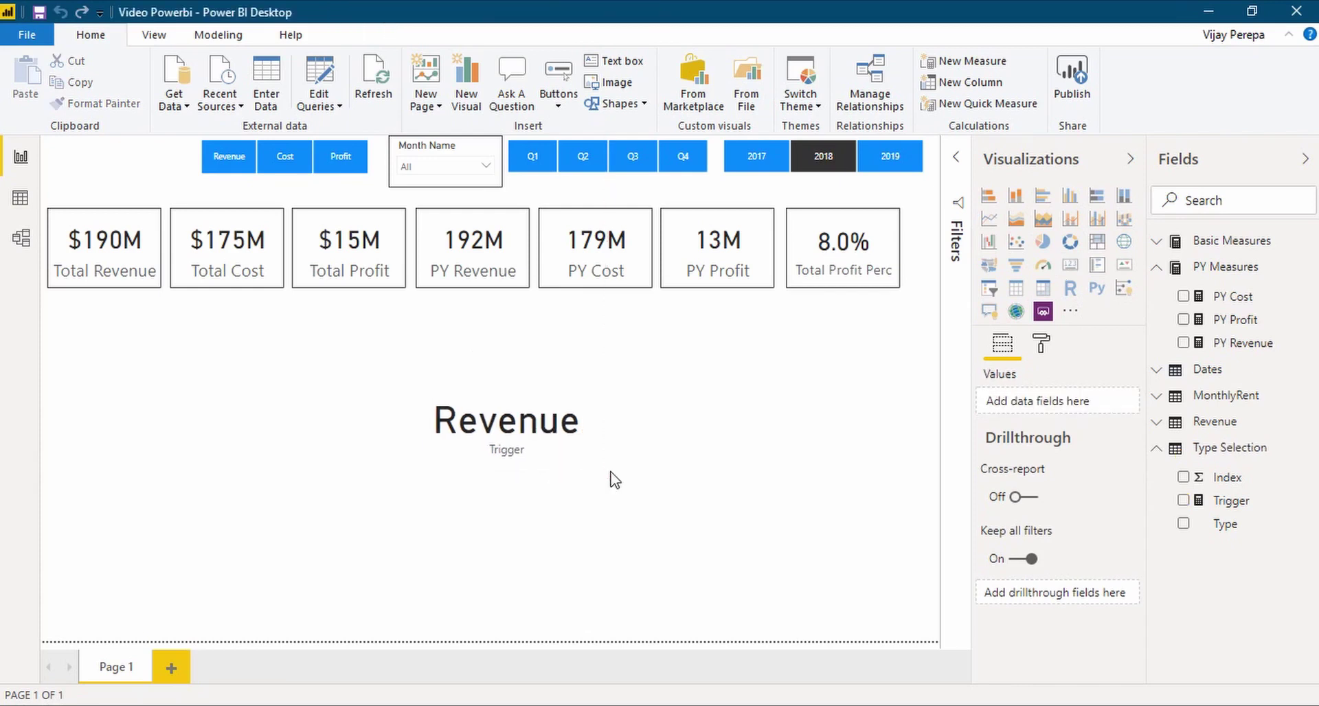
Step: Test the Type slicer with Cost, Profit and finally Revenue, and delete the Trigger card
left_click(281, 171)
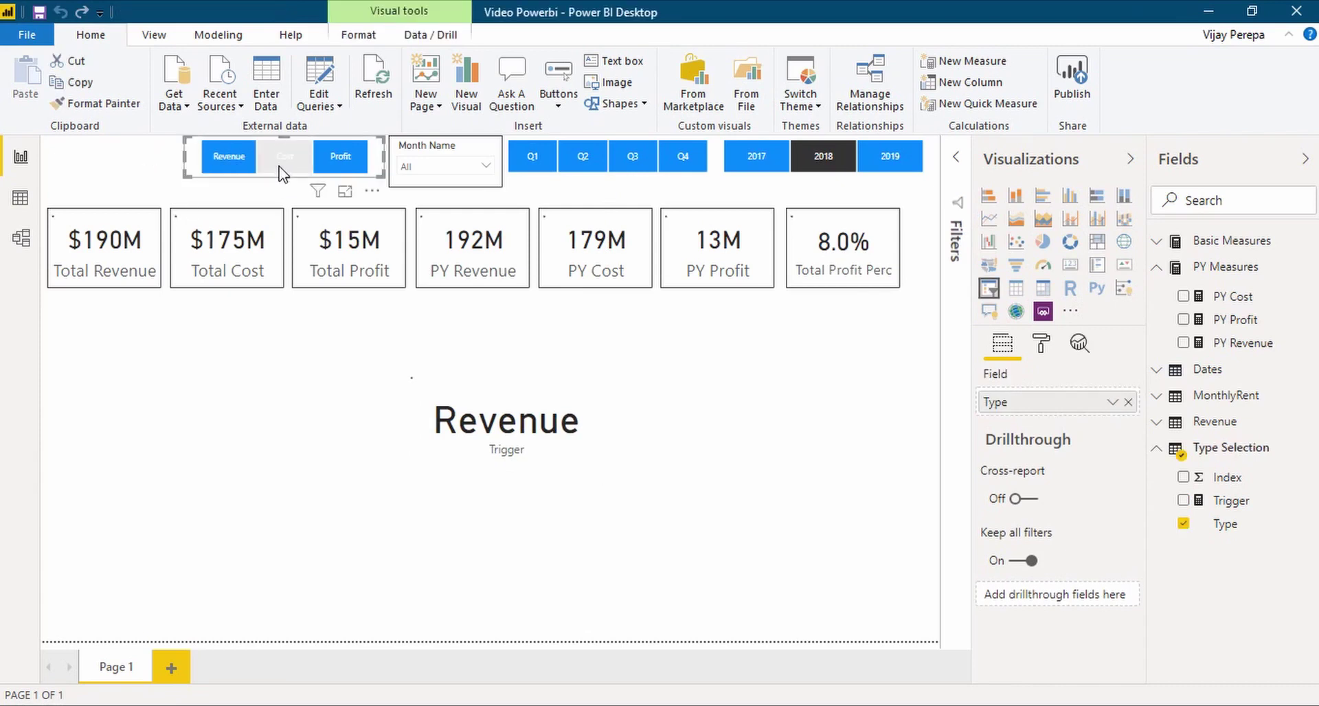
left_click(347, 171)
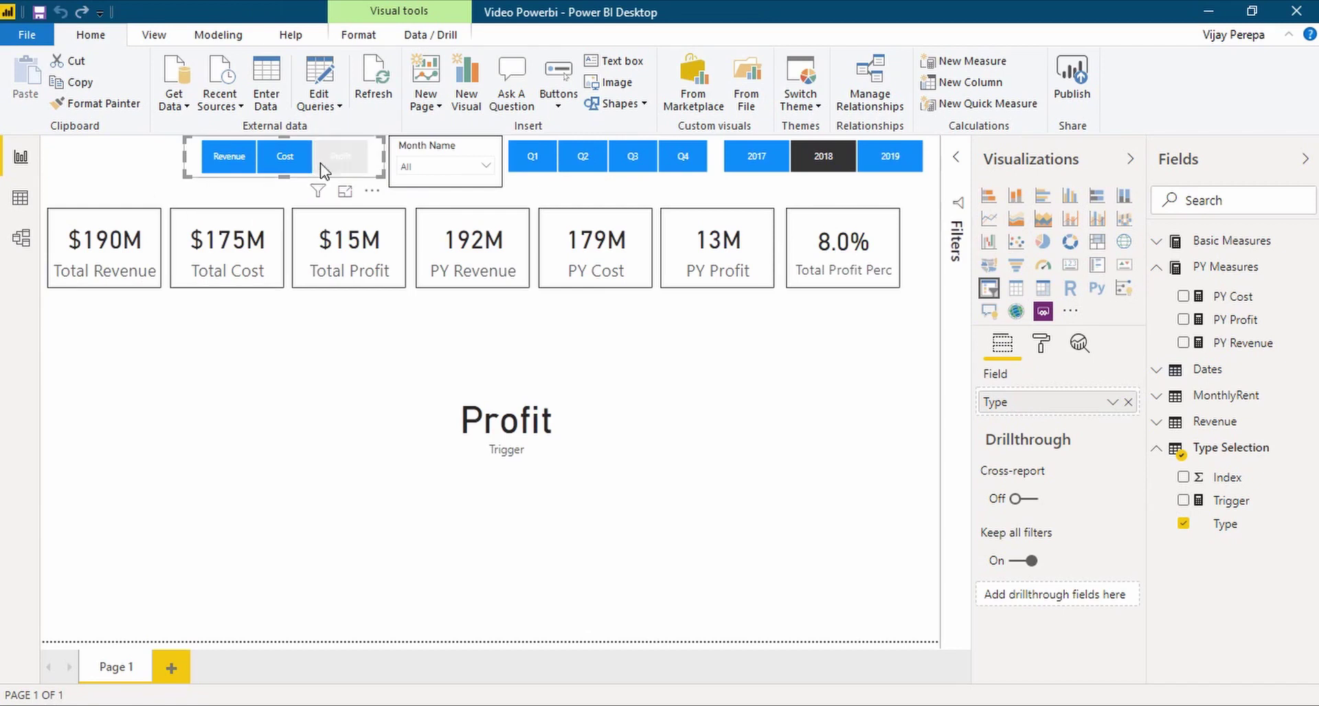
left_click(230, 165)
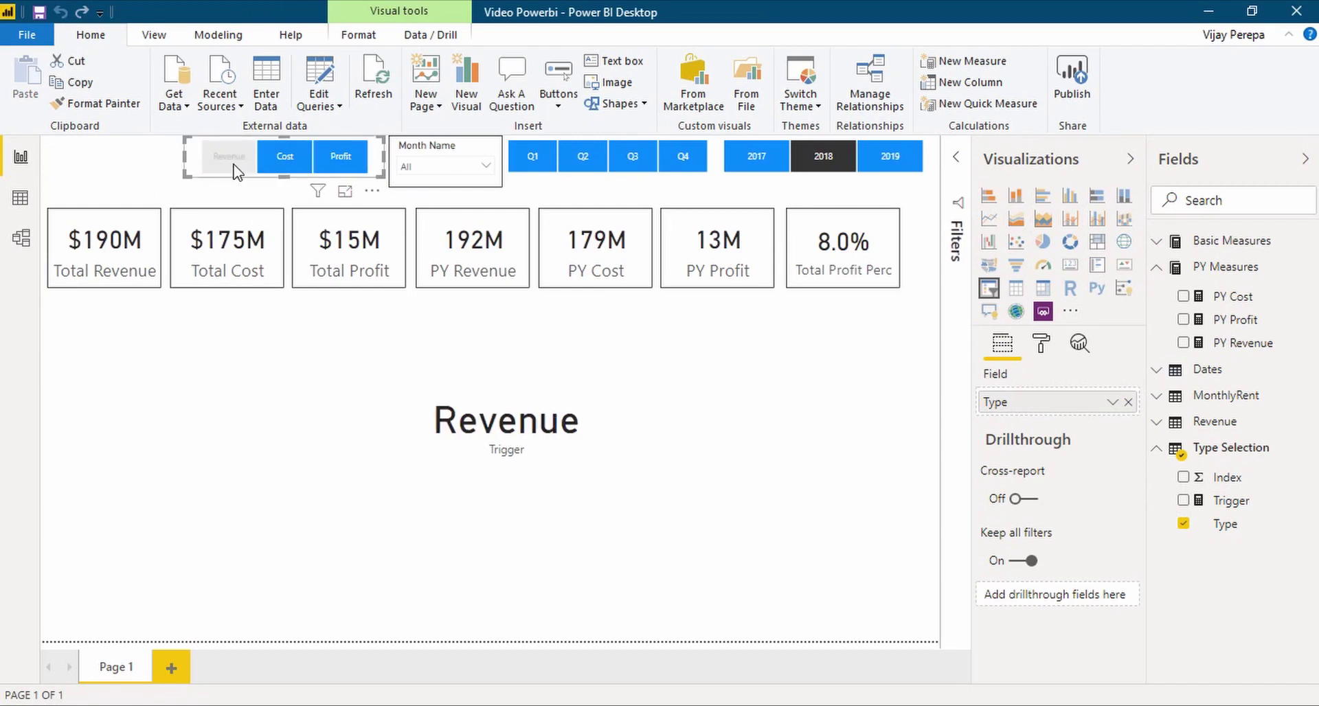
left_click(555, 407)
key("Delete")
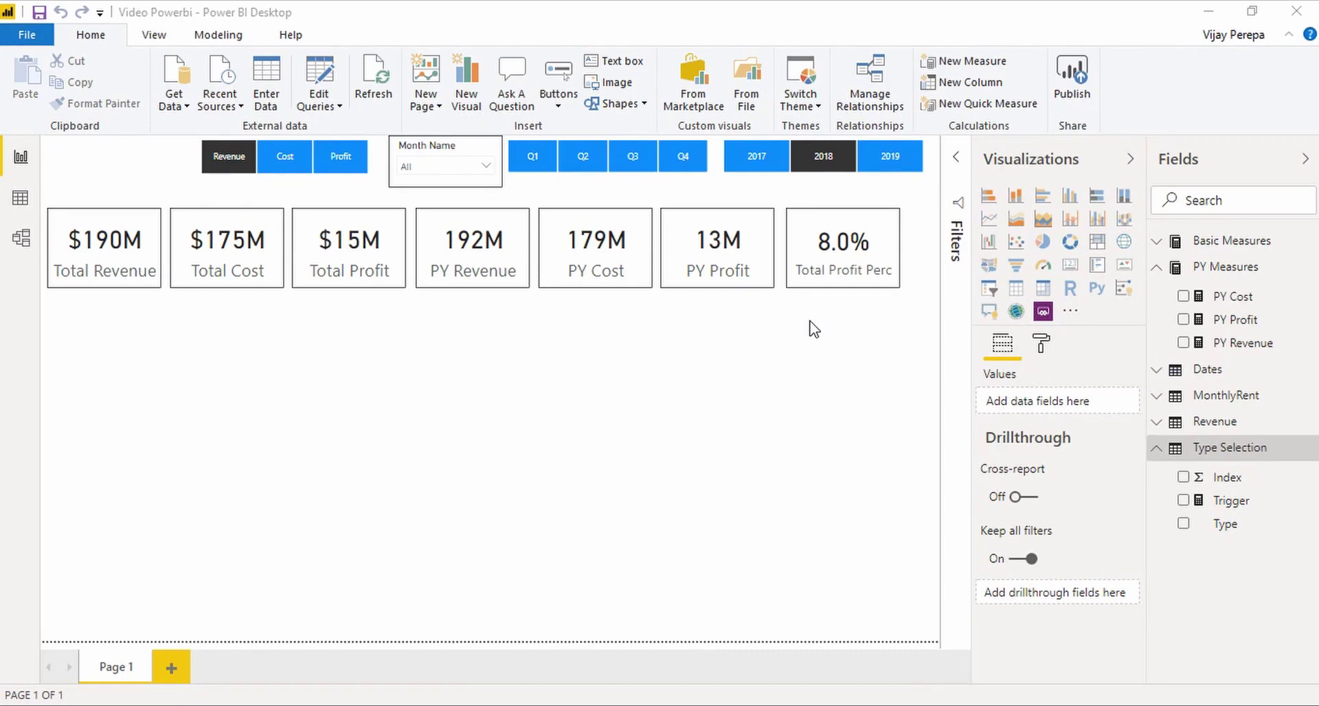
Step: Create a measure named Element Selection in the Type Selection table and begin its formula with SWITCH(TRUE(), on a second line
left_click(1311, 452)
left_click(1214, 159)
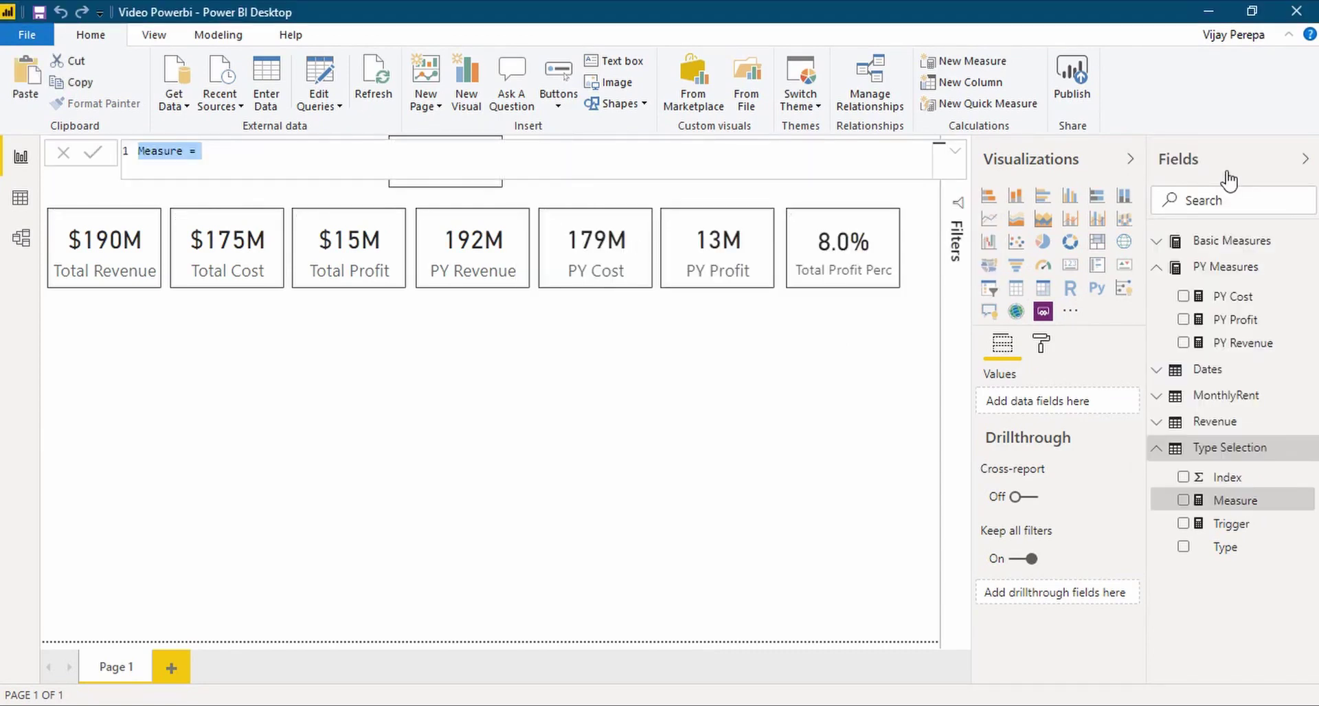
type("Element Se")
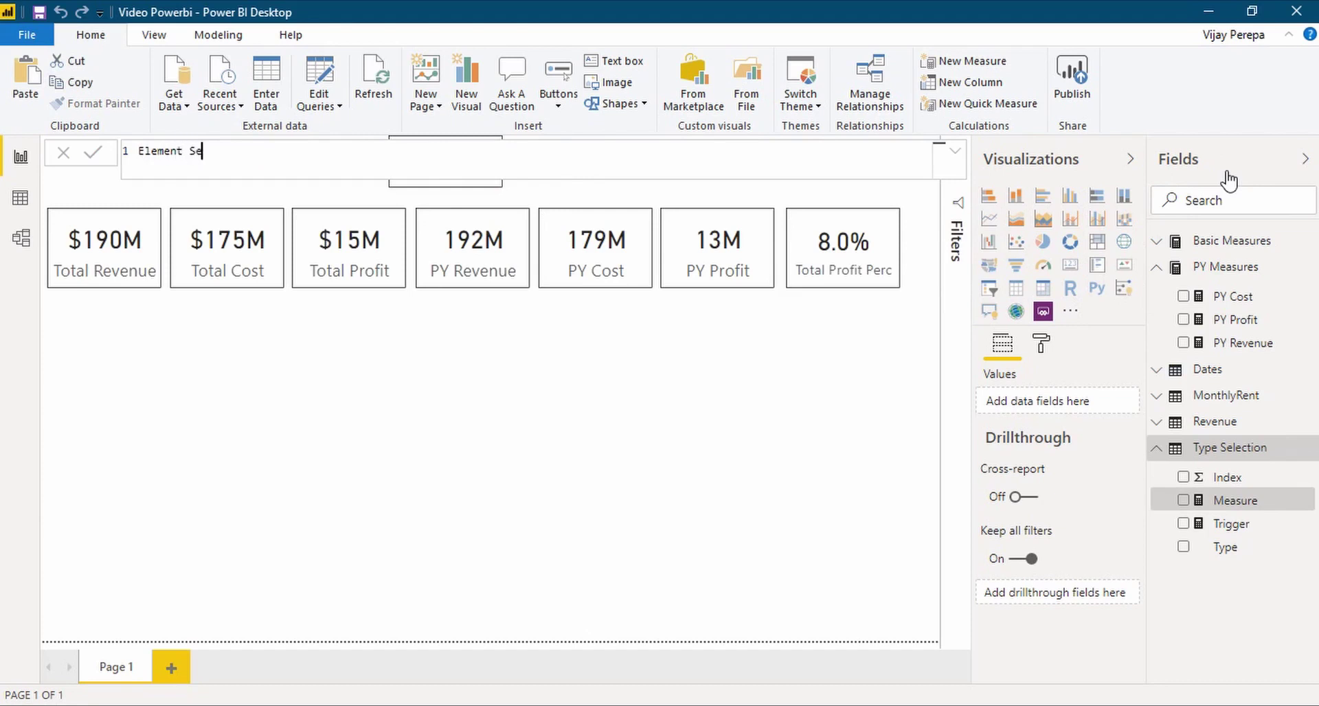
type("lection")
type("=")
key("shift+Return")
type("SWITCH(TRUE()")
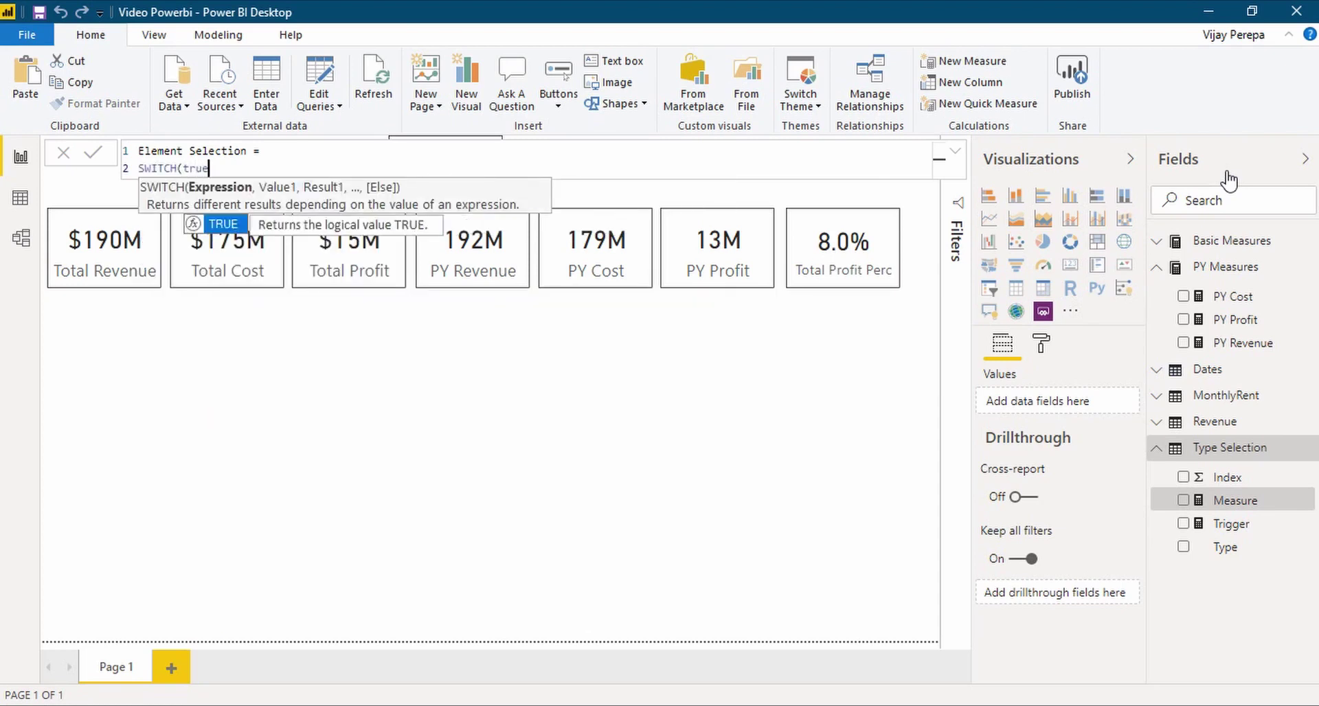
type(",")
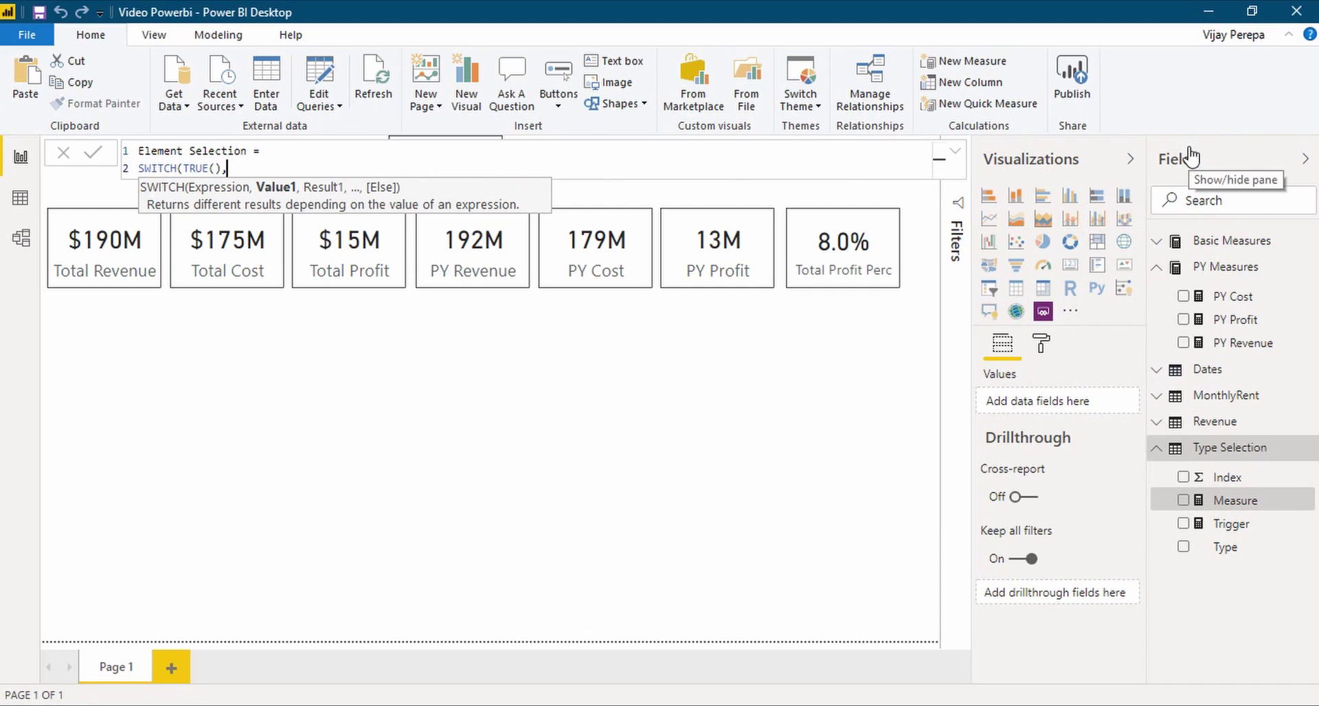
Step: Add the condition [Trigger]="Revenue" returning [Total Revenue] to the SWITCH formula
type("tri")
key("Tab")
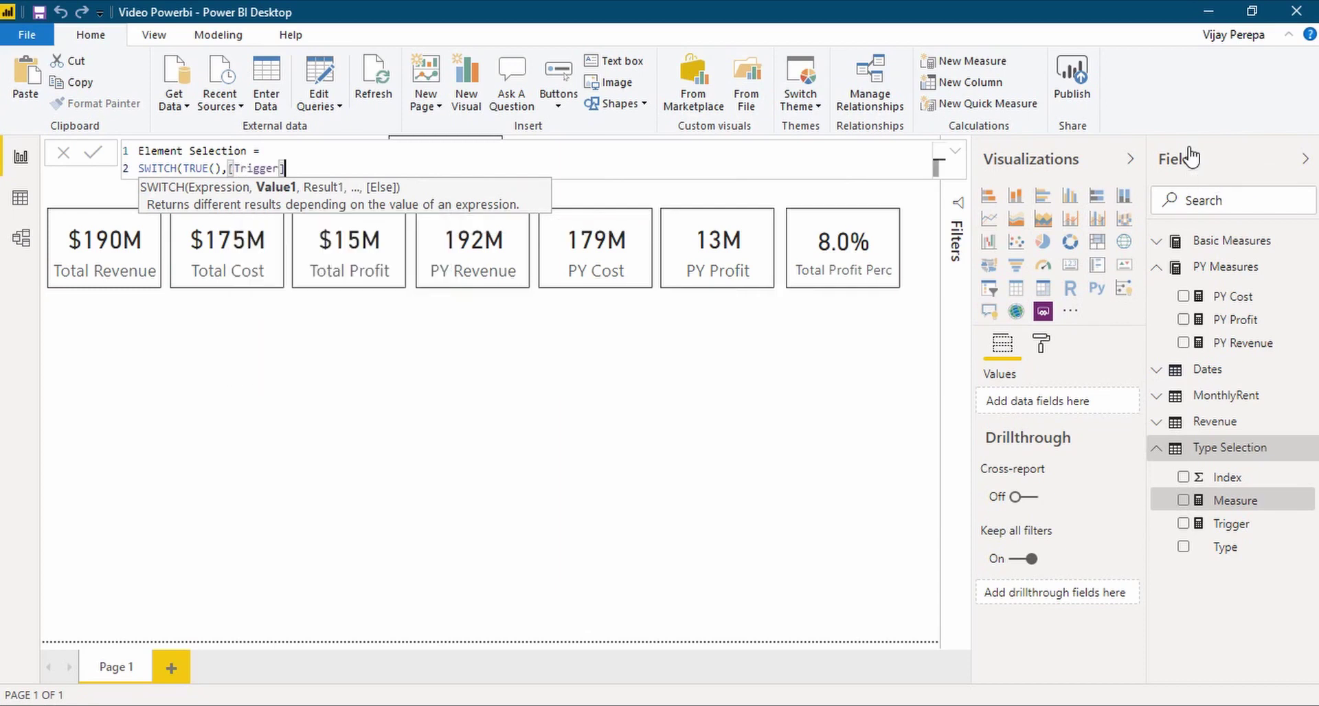
type("=\"Revenue\",")
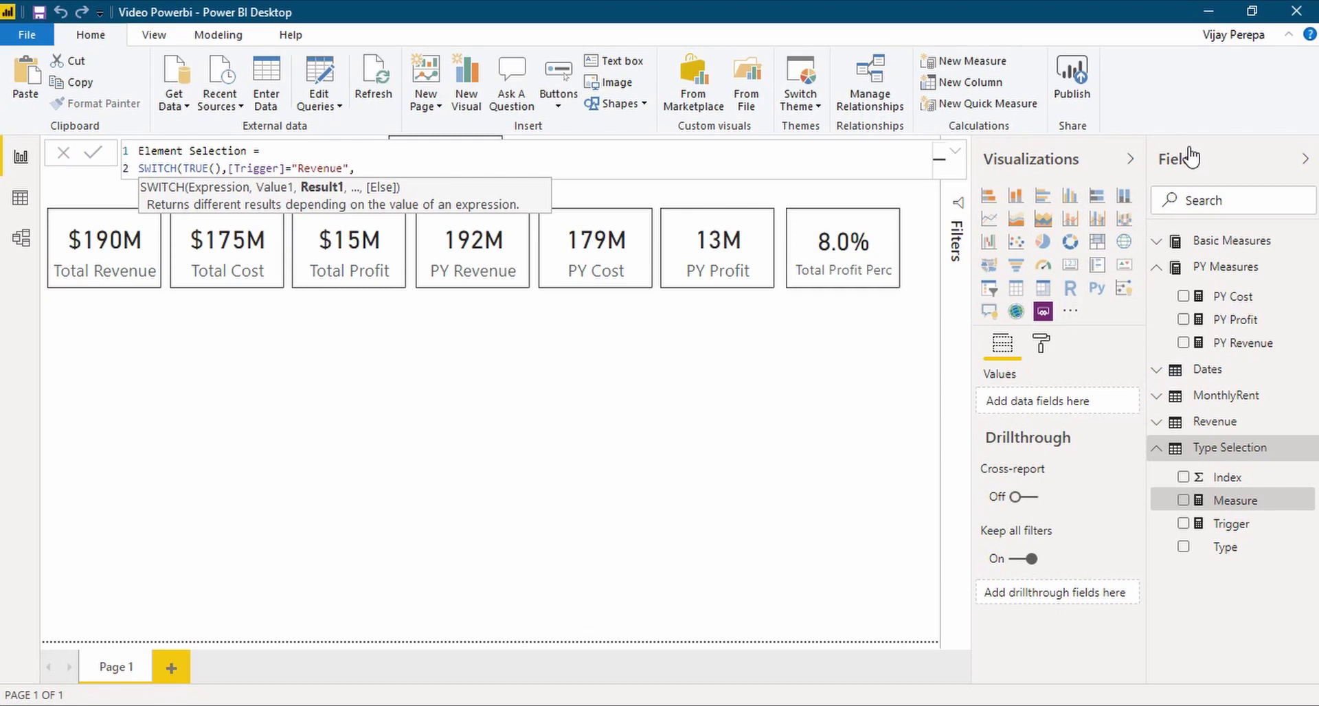
type("tot")
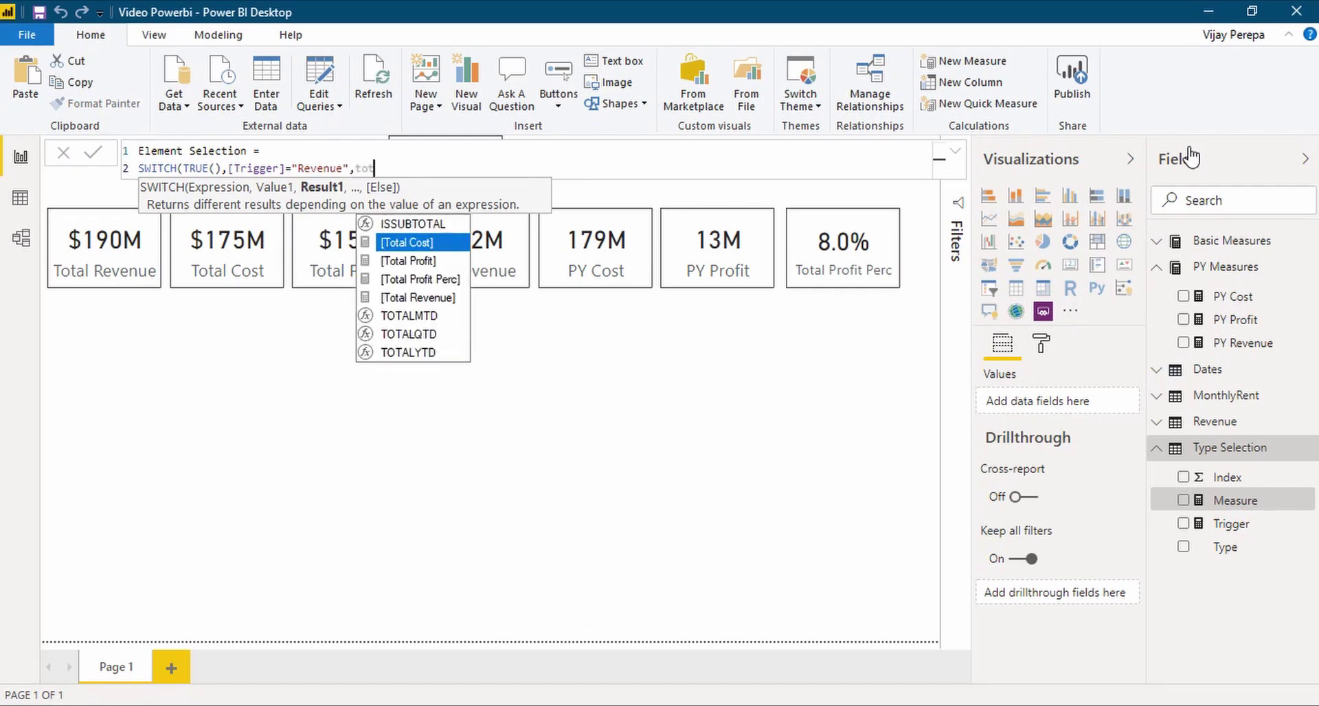
key("Down")
key("Down")
key("Down")
key("Tab")
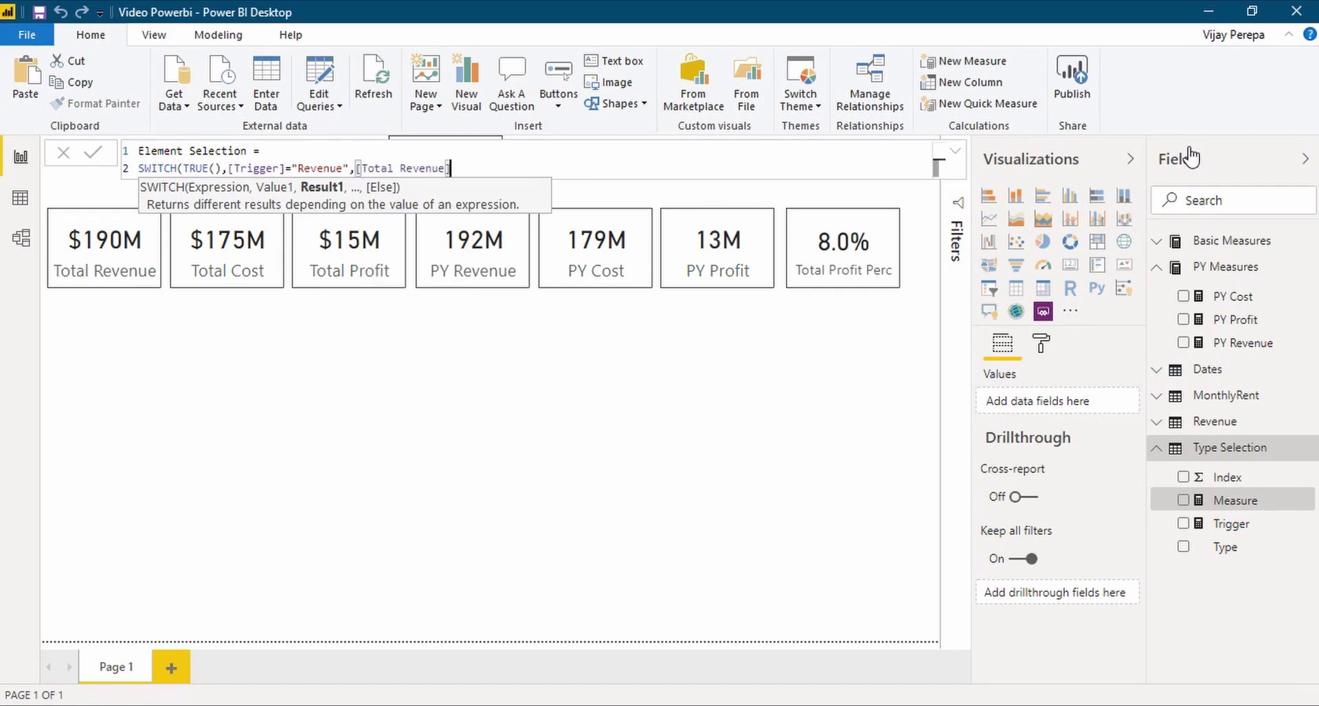
type(",")
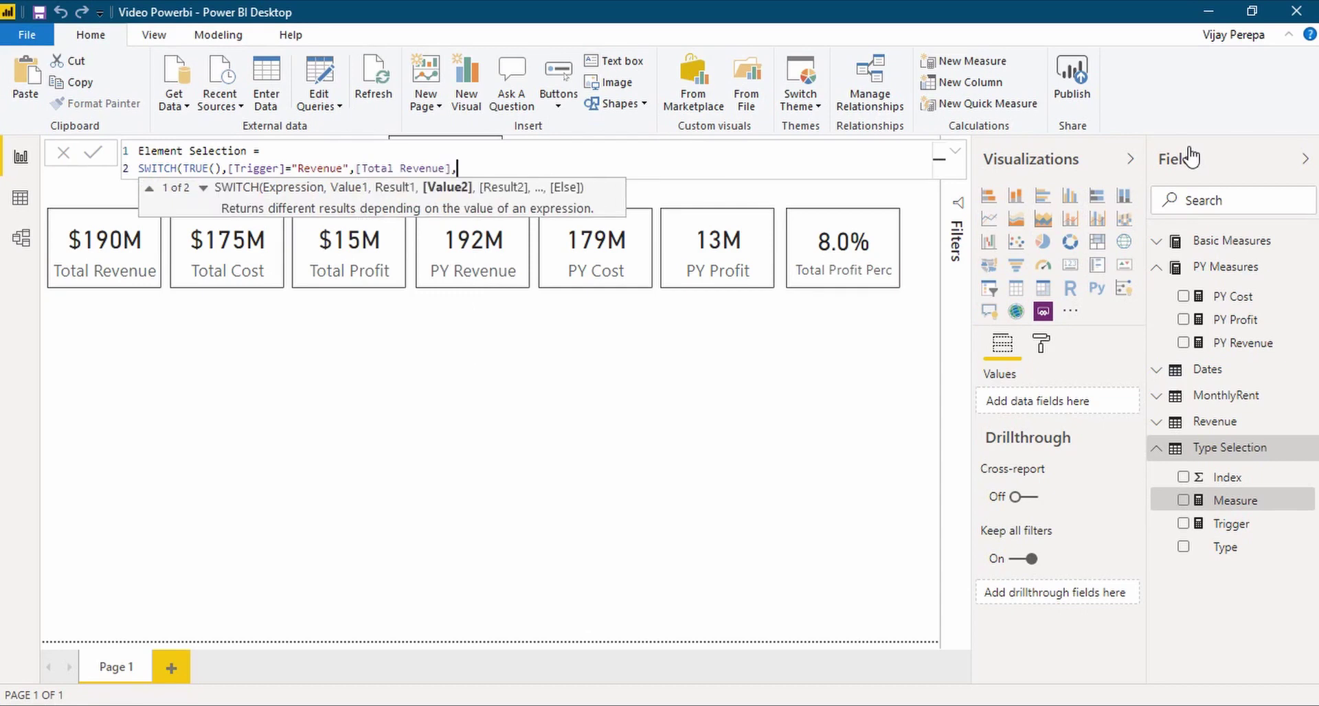
Step: Add the condition [Trigger]="Cost" returning [Total Cost] to the SWITCH formula
type("tri")
key("Tab")
type("=\"Cost\",[Total Cost")
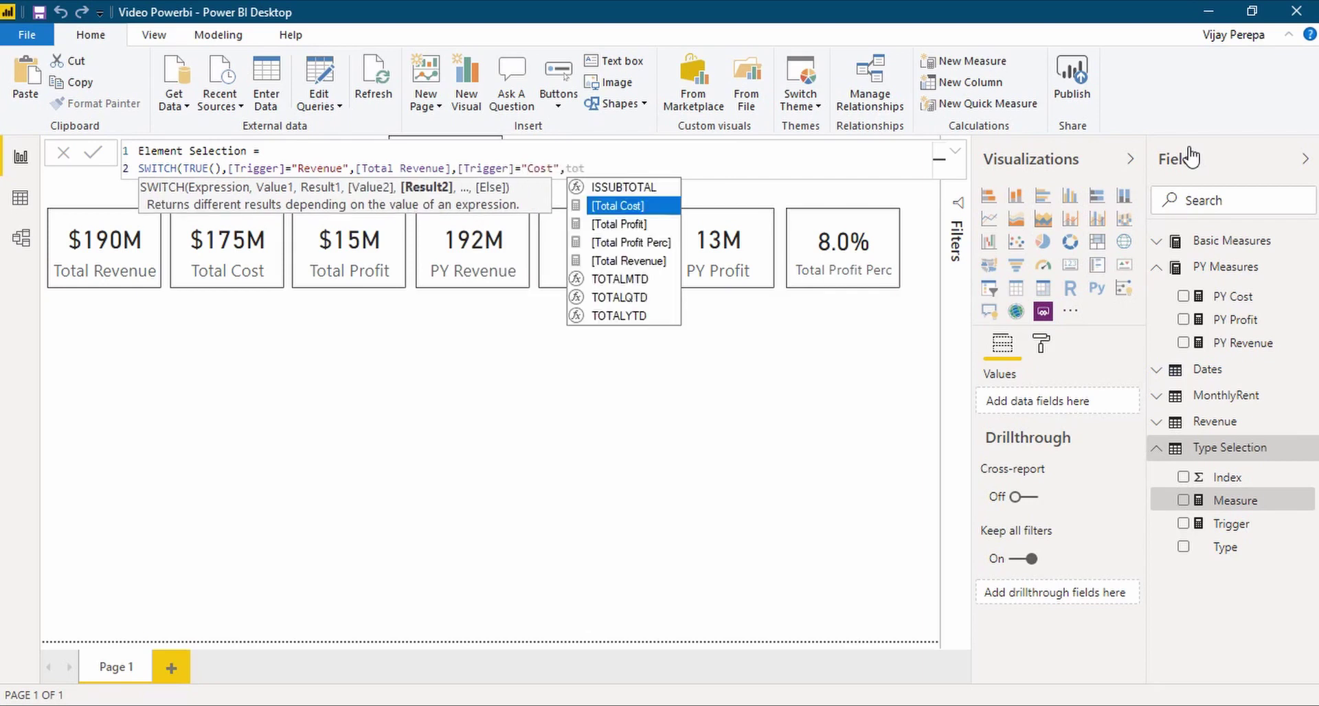
key("Down")
key("Down")
key("Up")
key("Up")
key("Tab")
type(",")
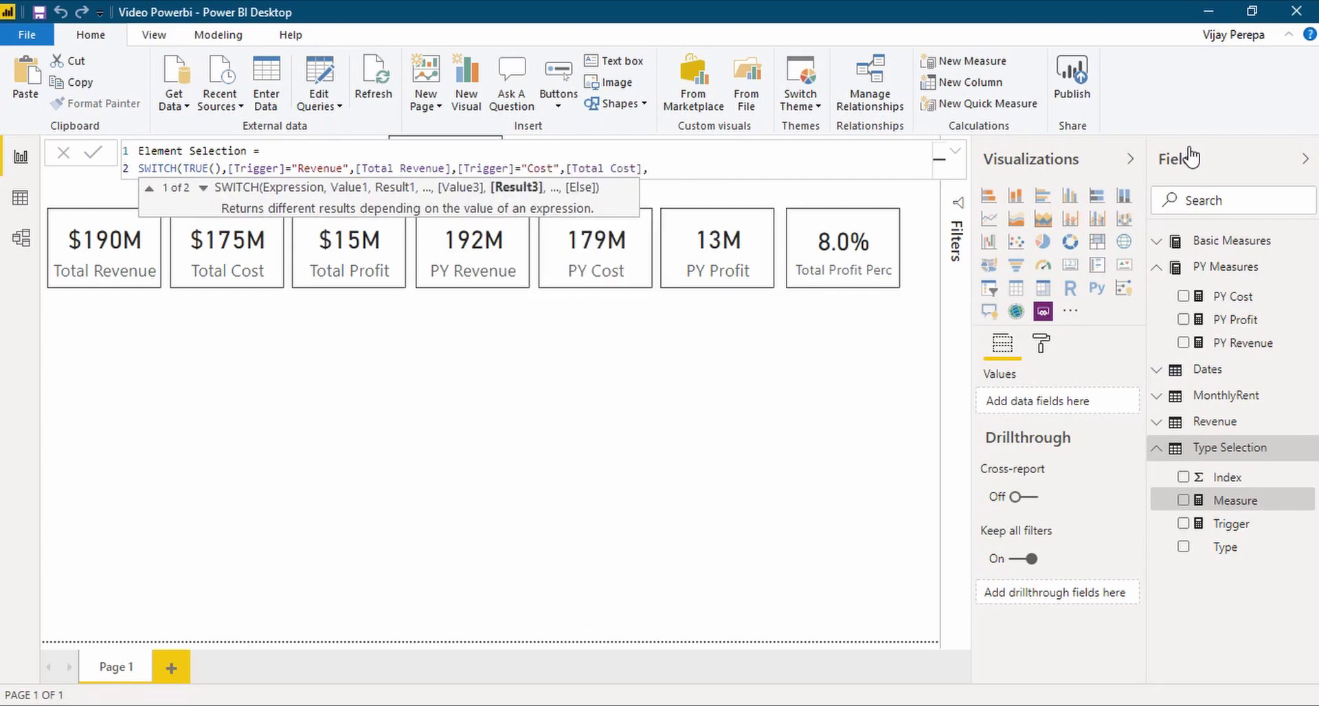
Step: Add the condition [Trigger]="Profit" returning [Total Profit] to the SWITCH formula
type("tri")
key("Tab")
type("=\"Profit\",")
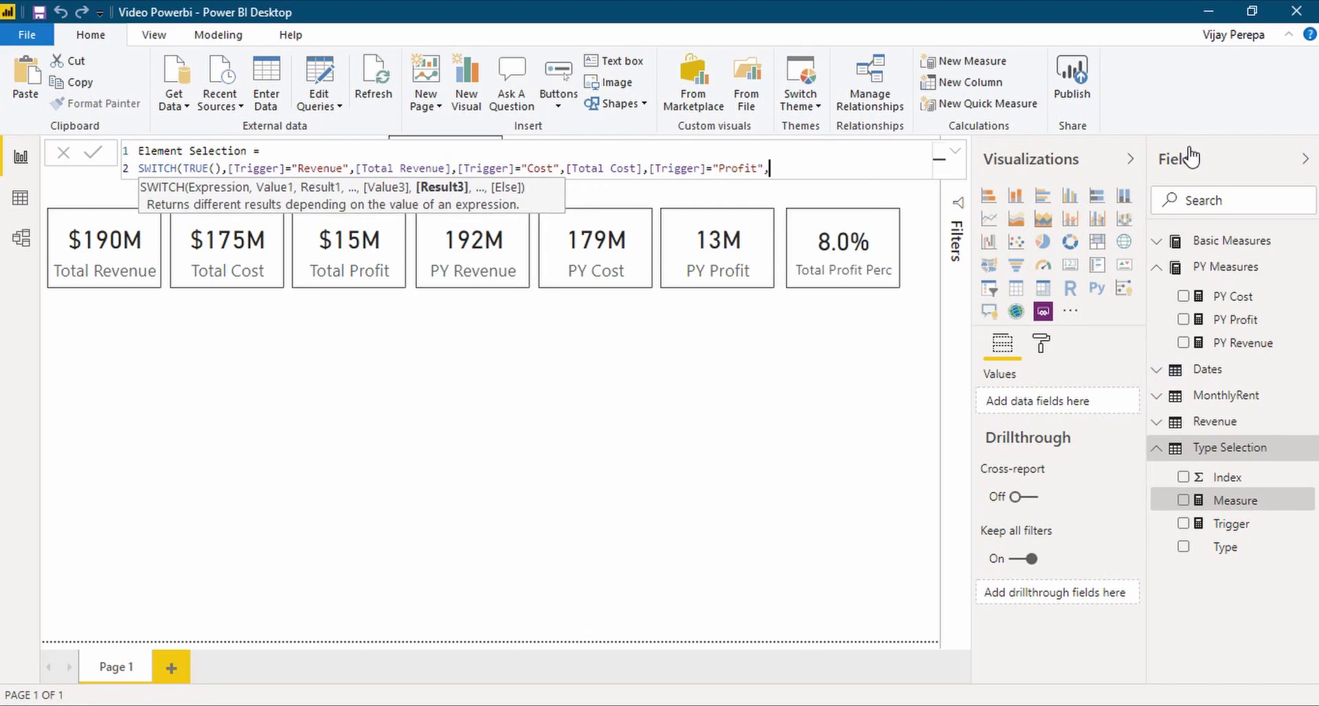
type("tot")
key("Down")
key("Tab")
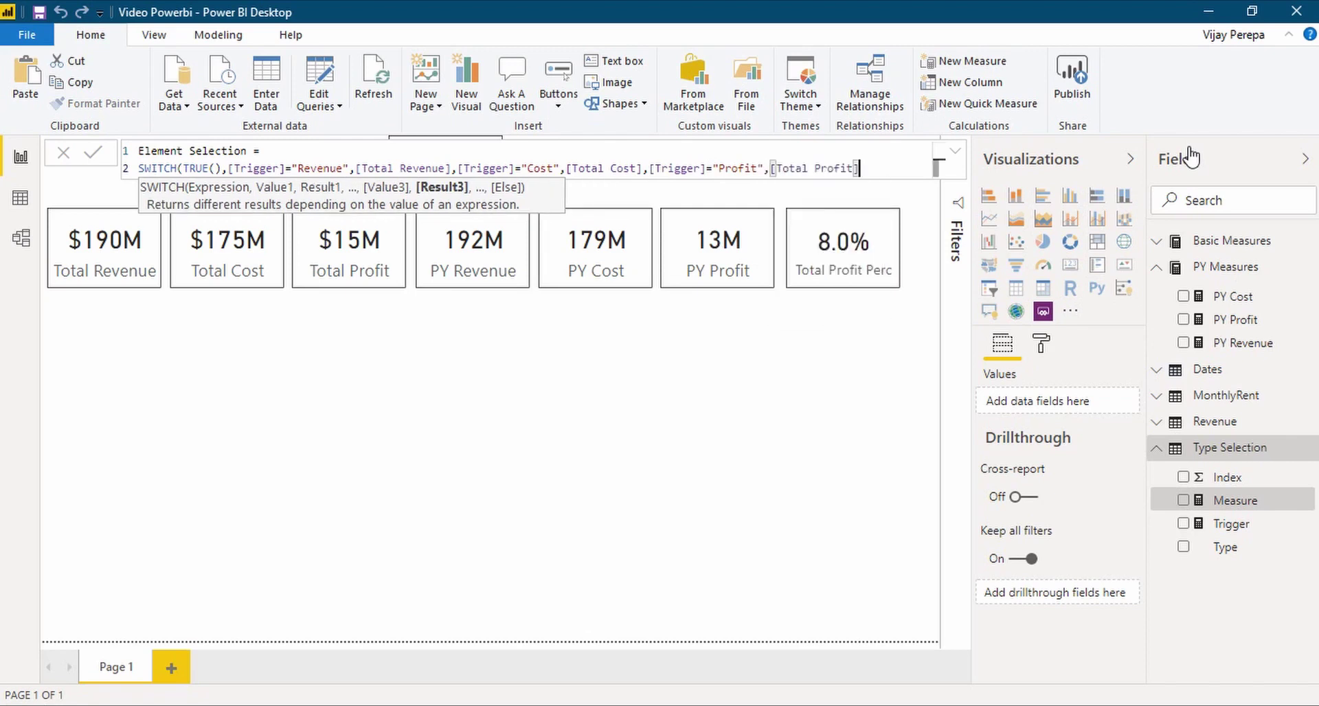
type(",\"Revenue\"")
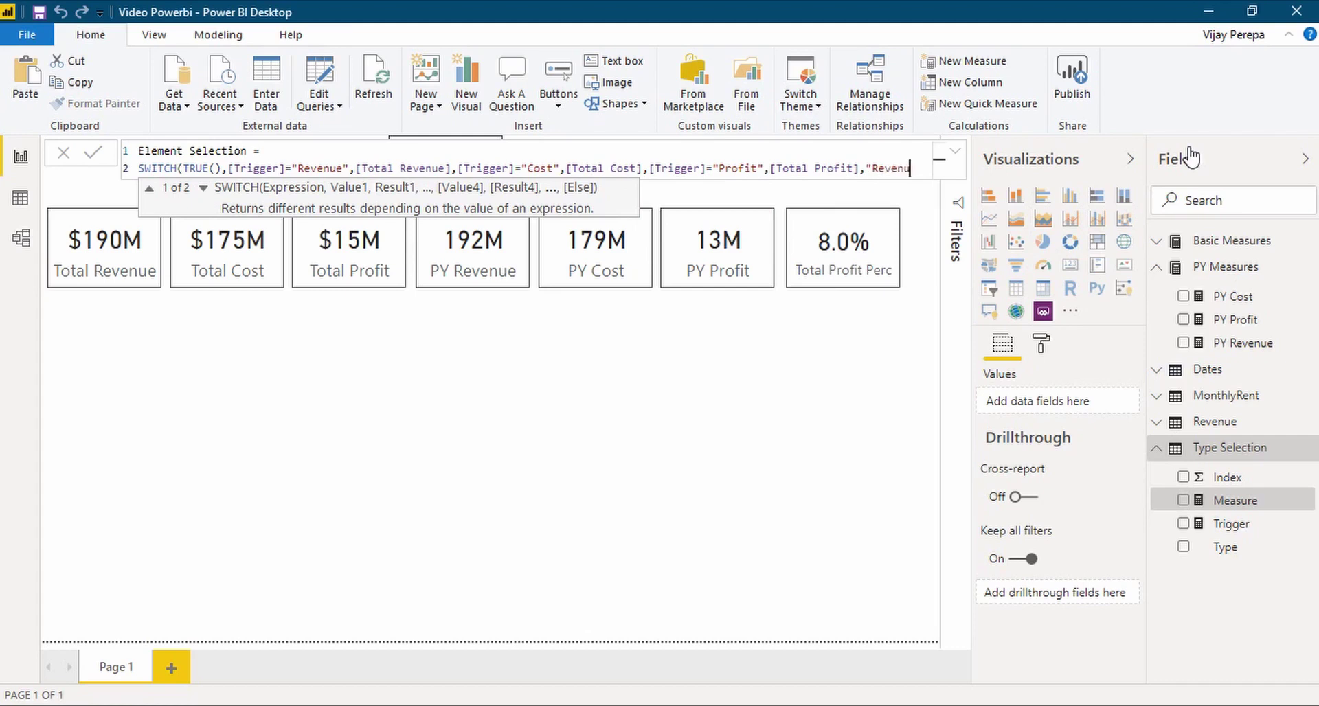
key("BackSpace")
key("BackSpace")
key("BackSpace")
key("BackSpace")
key("BackSpace")
key("BackSpace")
key("BackSpace")
key("BackSpace")
key("BackSpace")
Step: Set [Total Revenue] as the SWITCH formula's default result, close the formula and commit the Element Selection measure
type("tot")
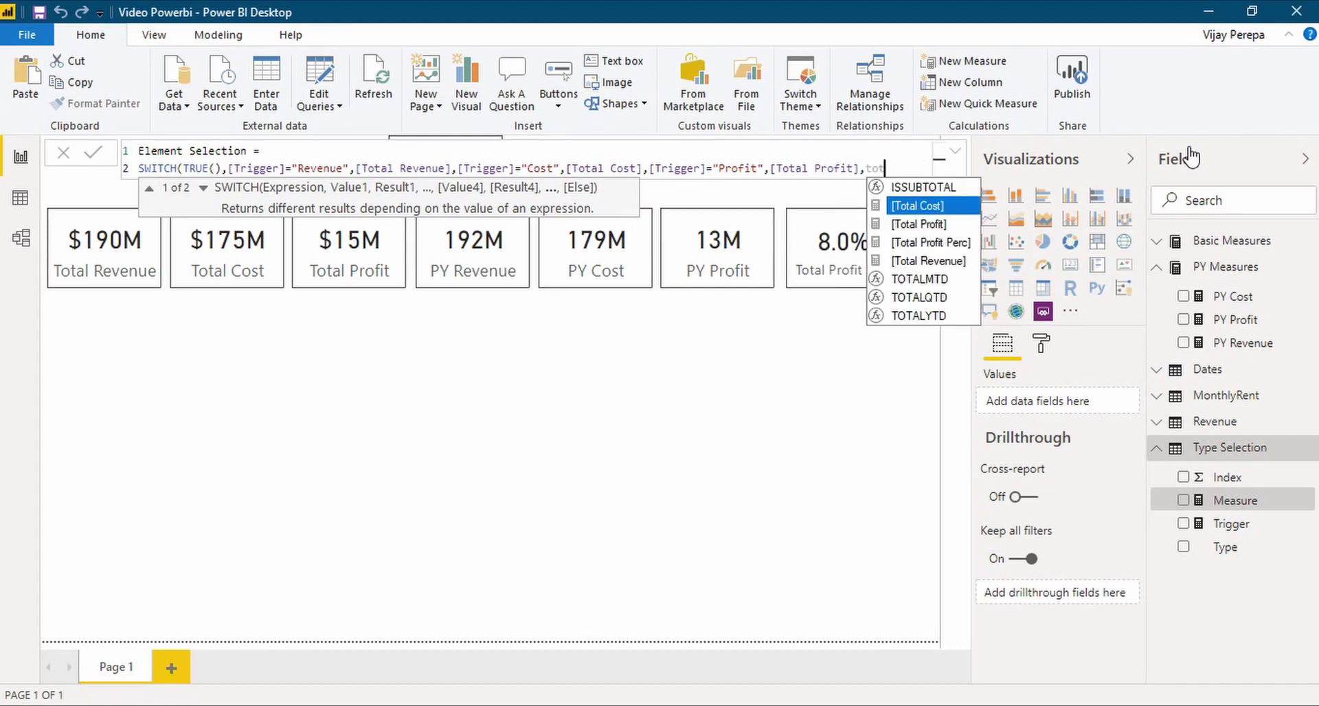
key("Down")
key("Down")
key("Down")
key("Tab")
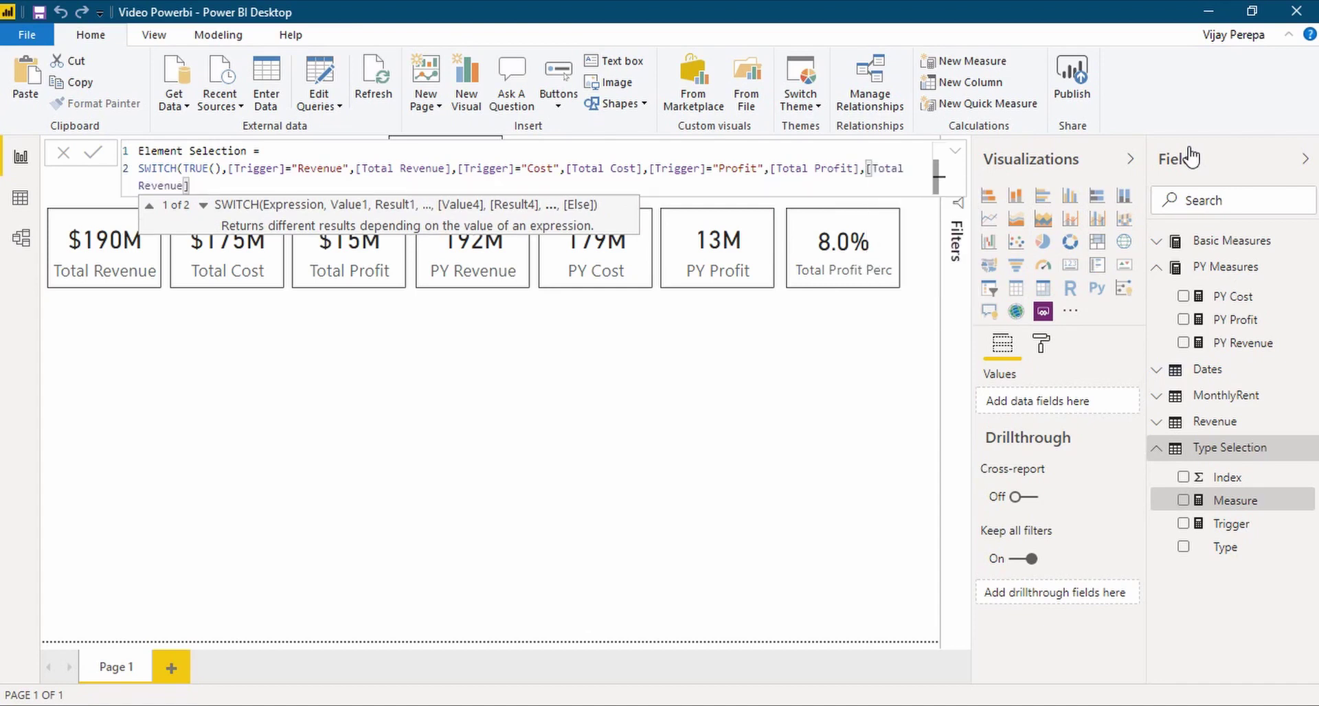
type(")")
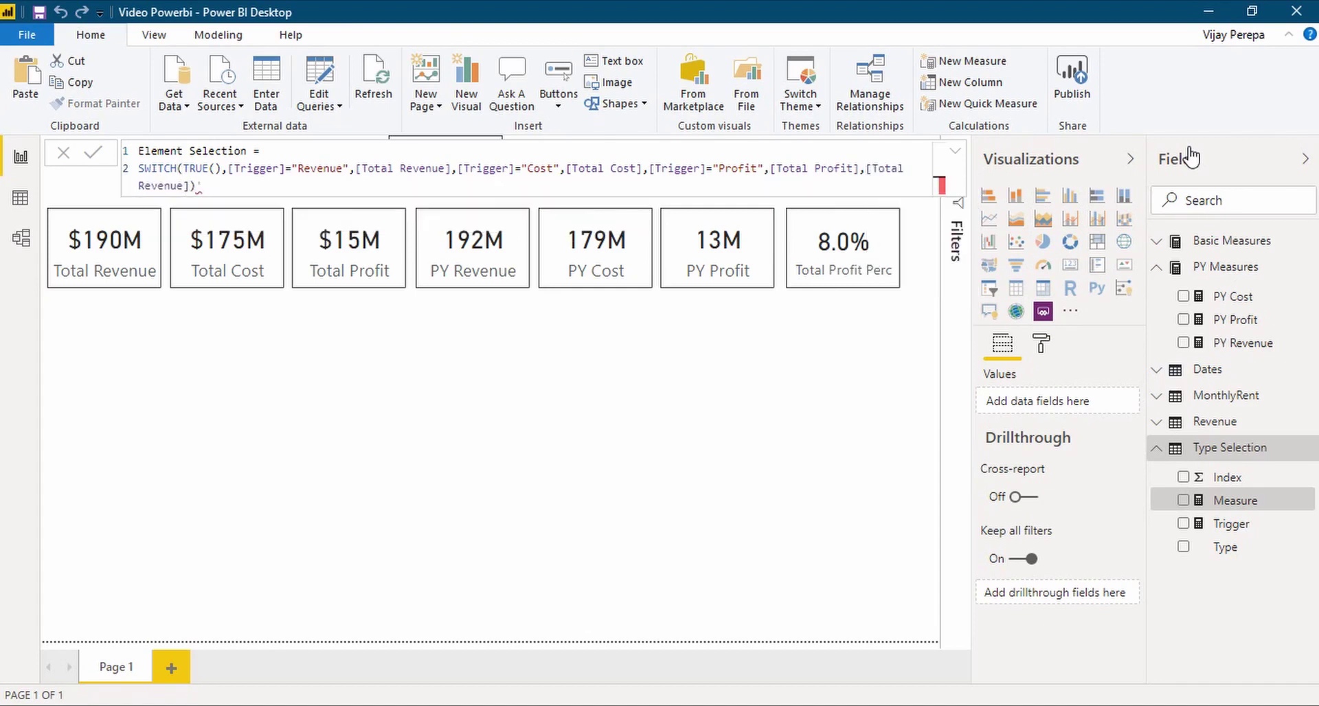
key("Return")
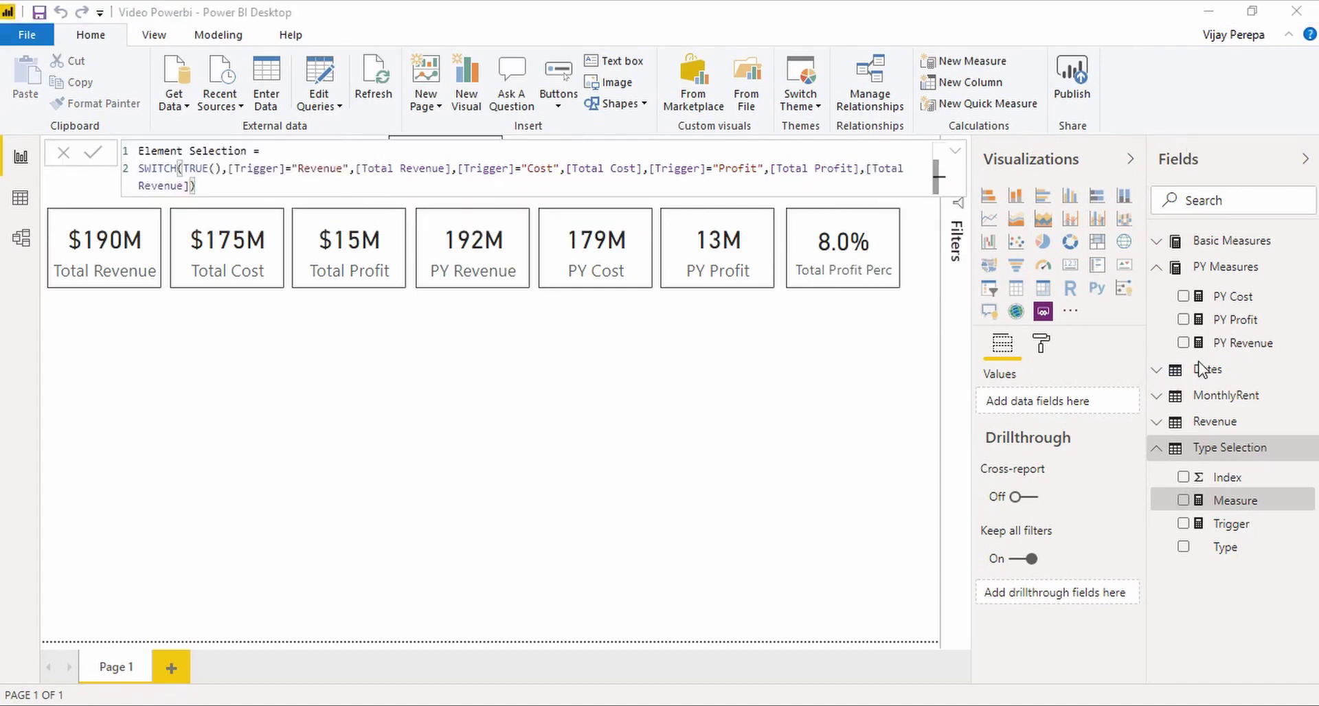
Step: Add a card showing the Element Selection measure below the Total Revenue card and enlarge it to about two cards' width
left_click(676, 393)
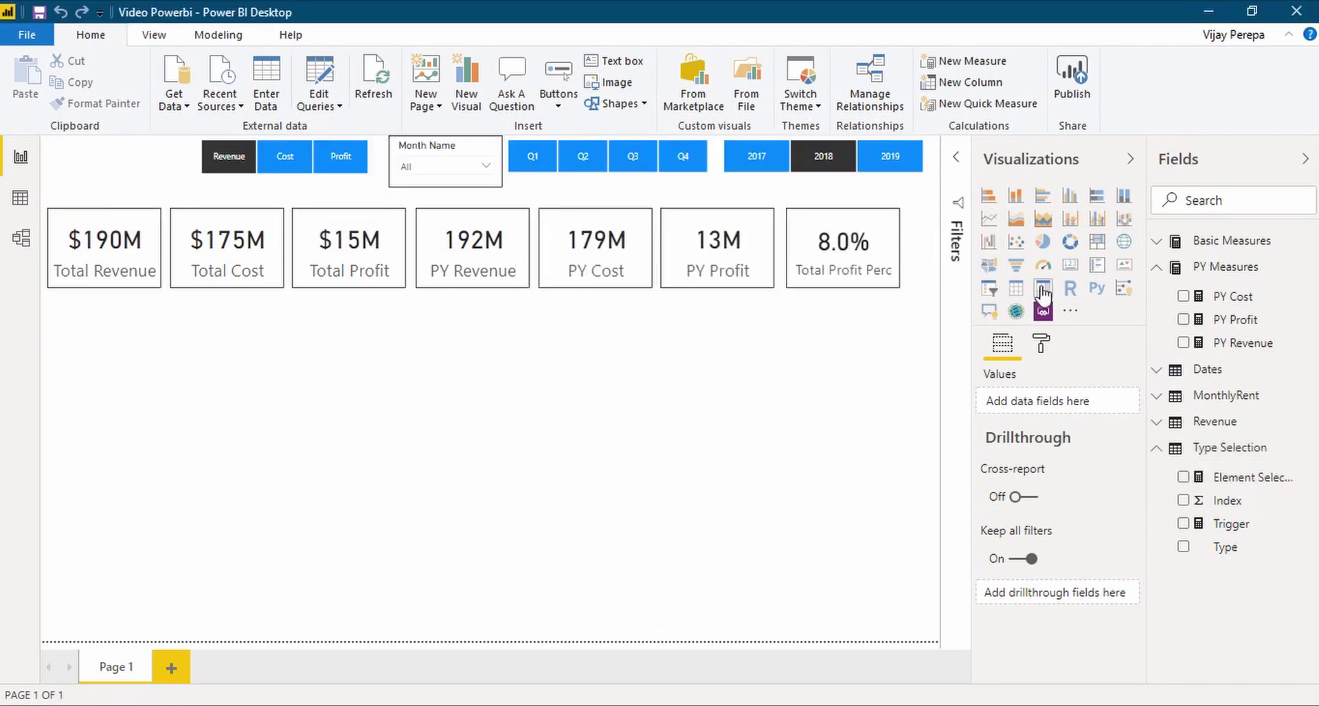
left_click(1069, 268)
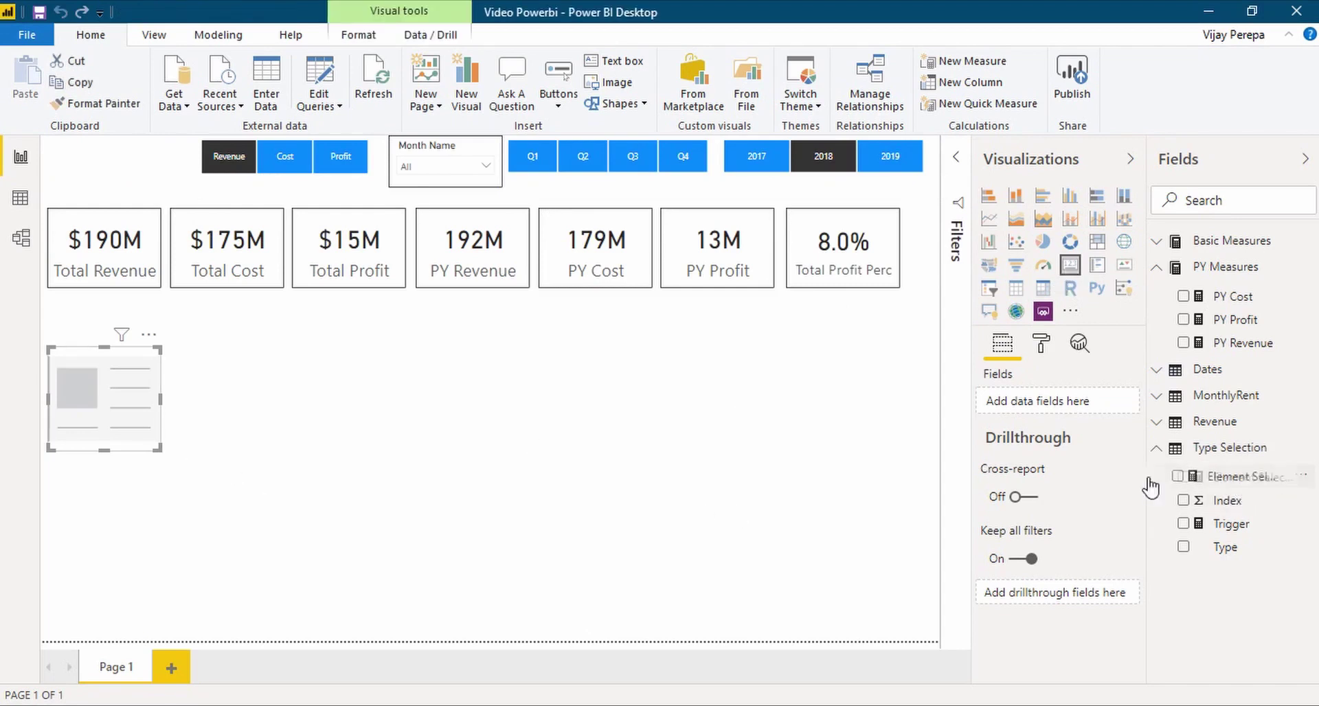
left_click_drag(1237, 477, 103, 398)
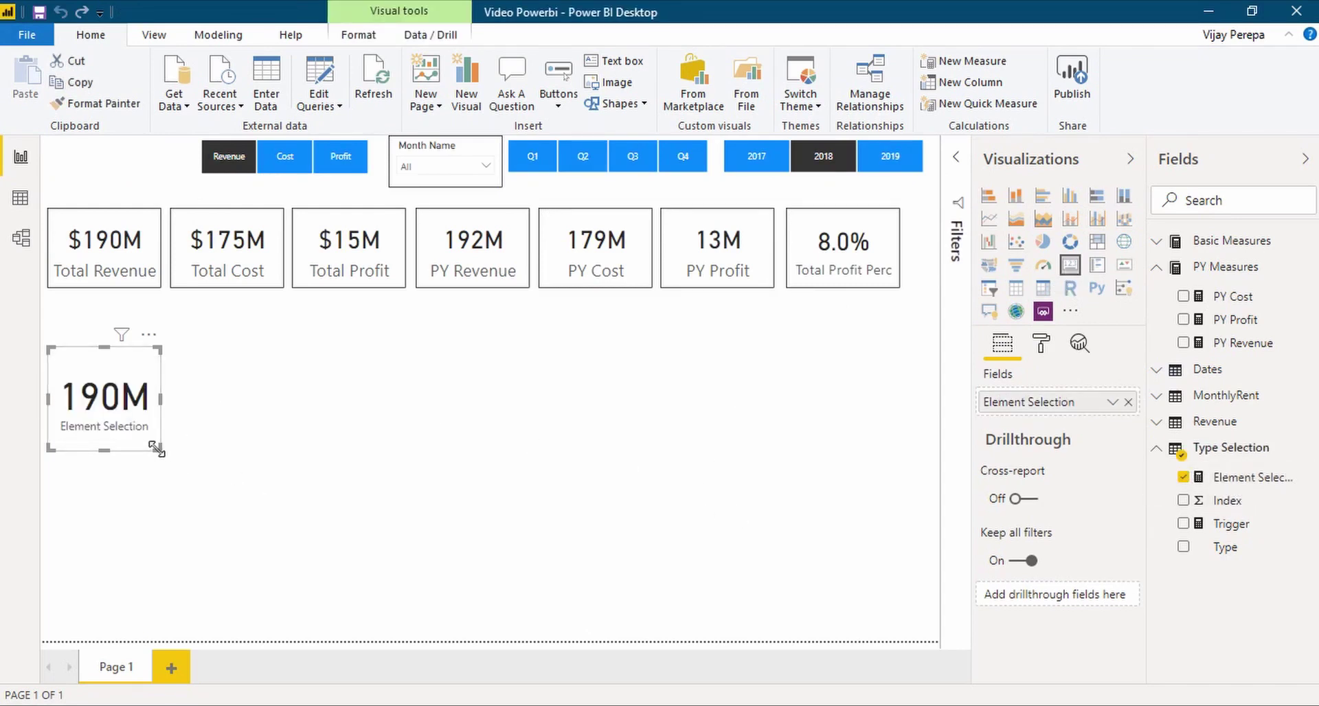
left_click_drag(159, 448, 279, 527)
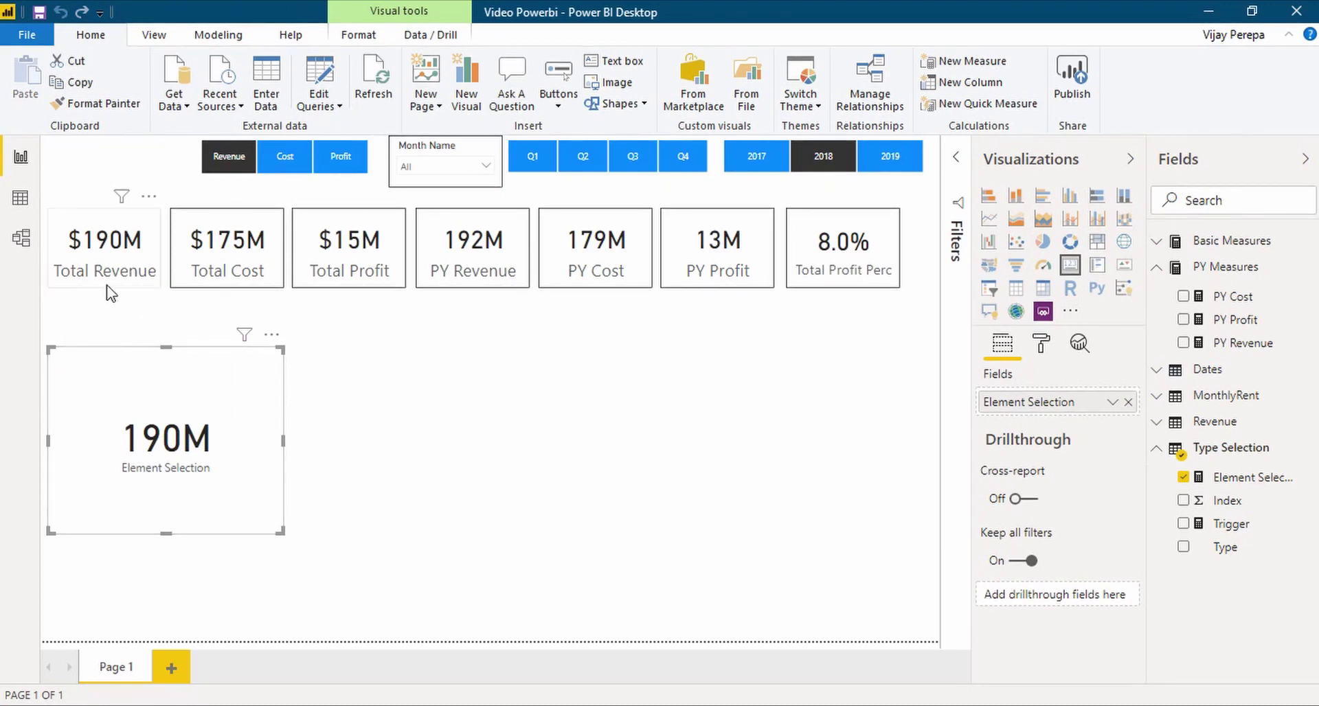
Step: Switch the Type slicer to Cost and after that to Profit to check the Element Selection card's response
left_click(297, 163)
left_click(296, 163)
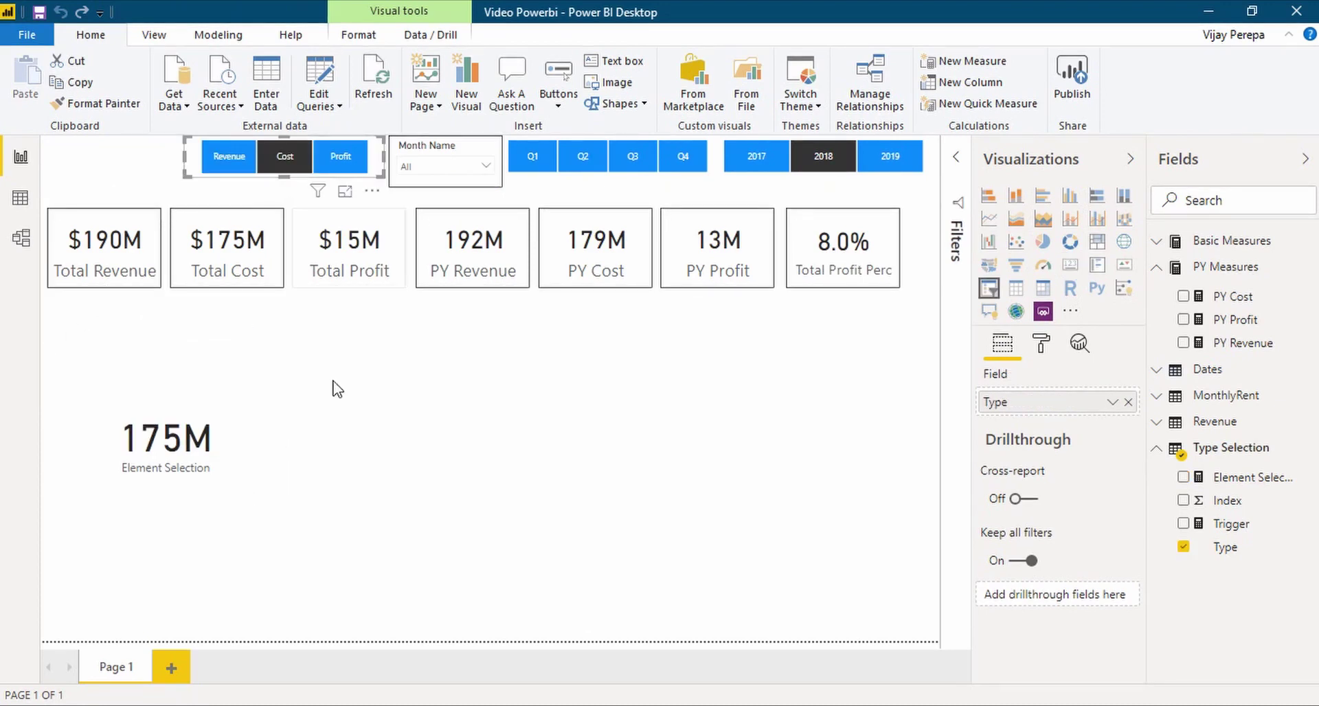
left_click(339, 167)
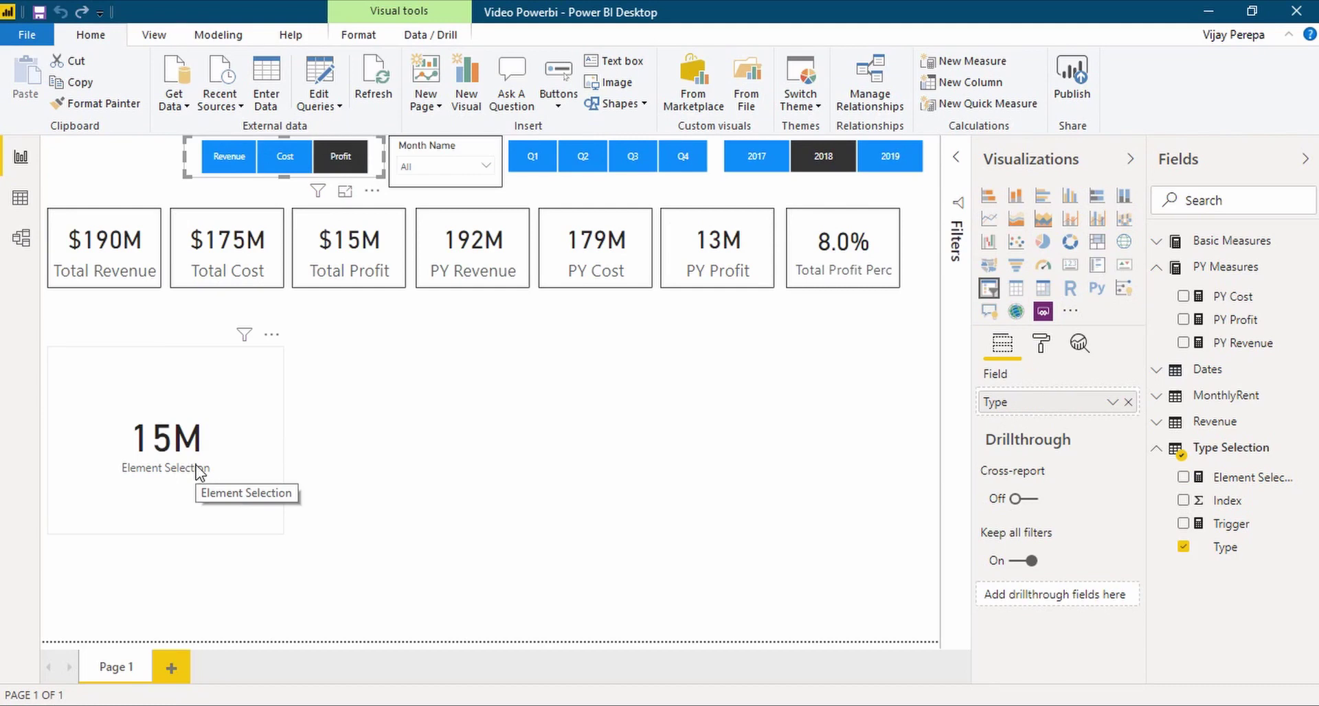
Step: Delete the Element Selection test card from the report page
left_click(200, 472)
key("Delete")
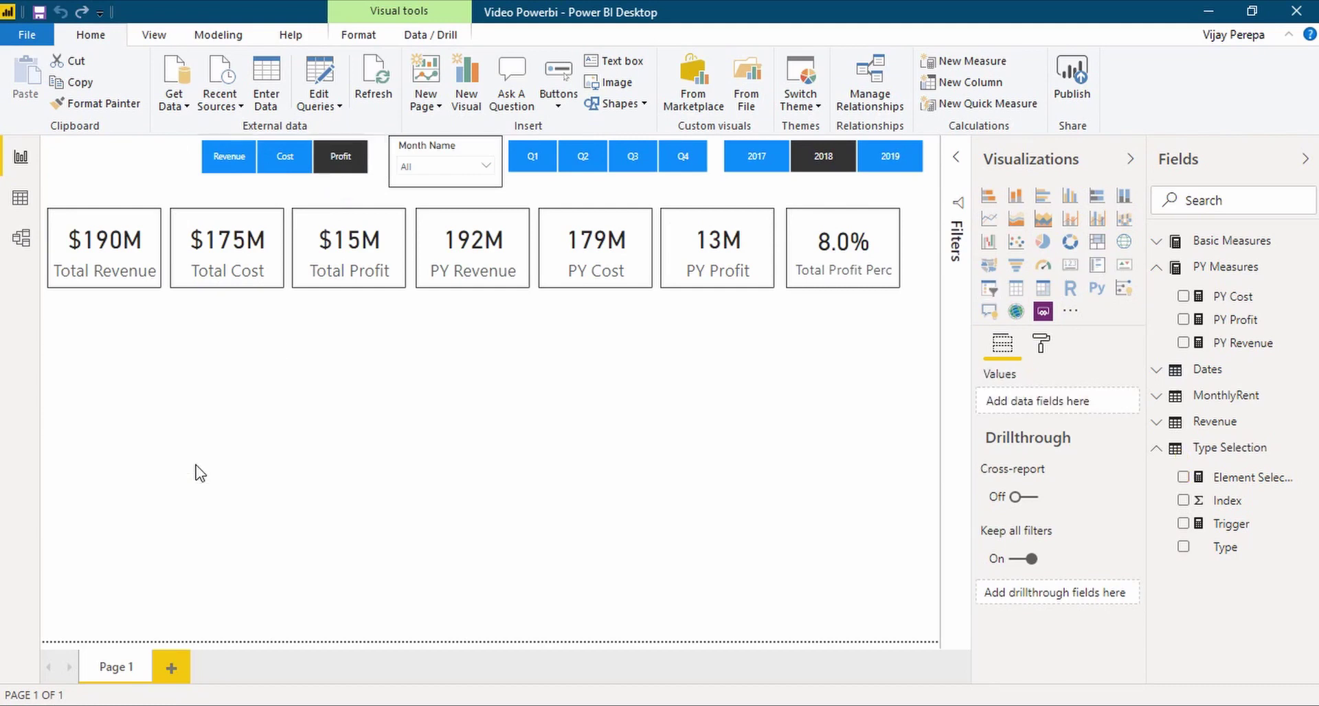